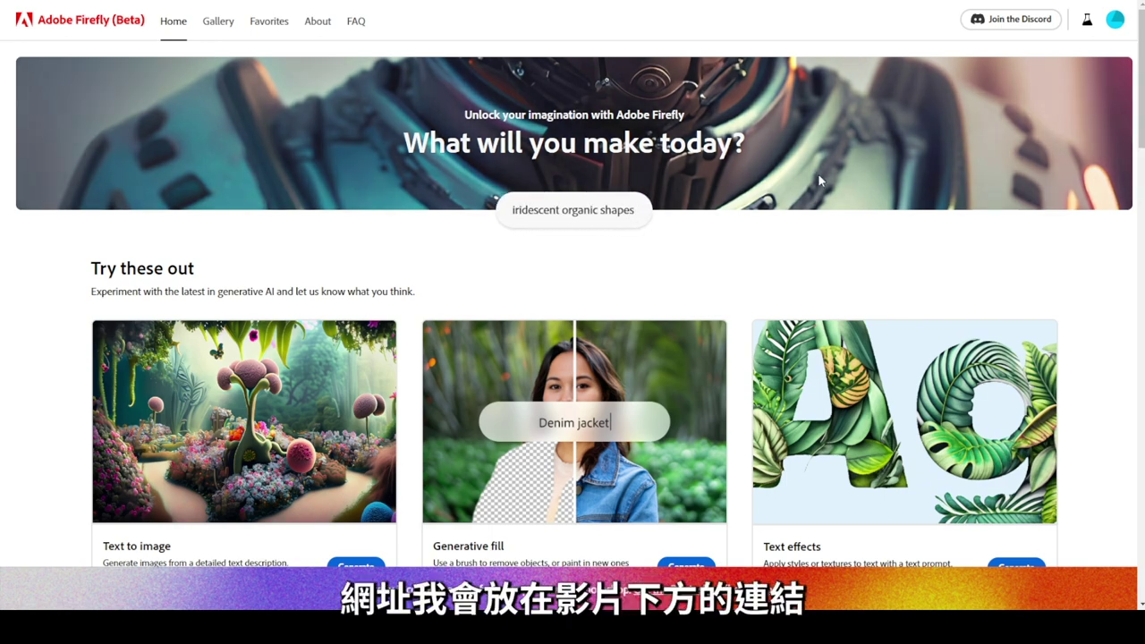
- Scroll up and down through the Firefly home page feature cards
scroll(528, 312, "down", 4)
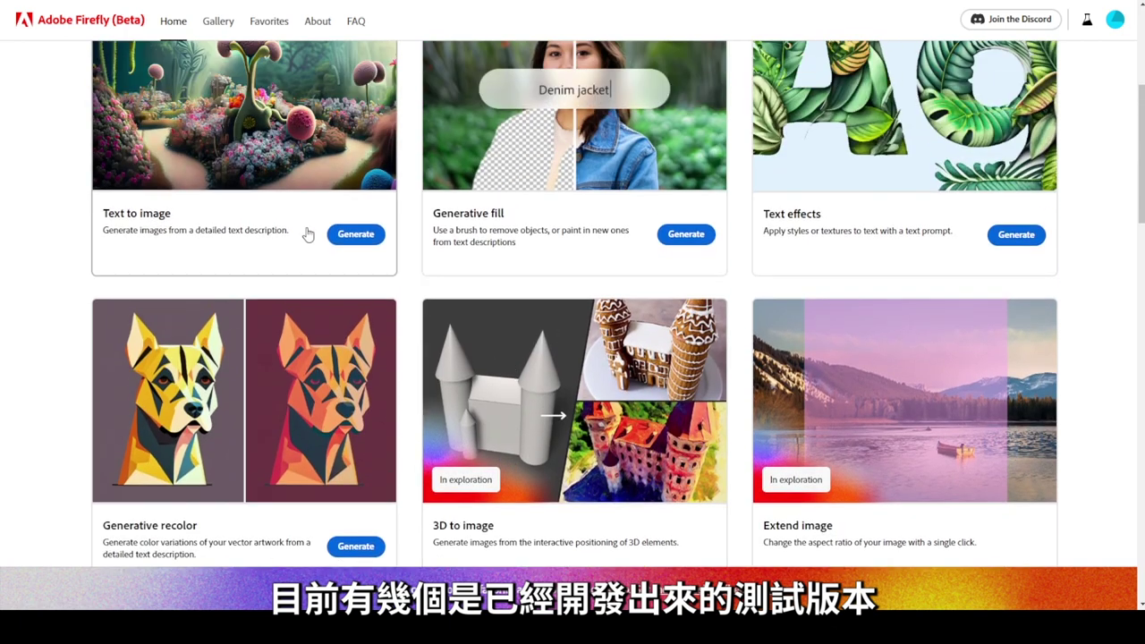
scroll(215, 295, "up", 2)
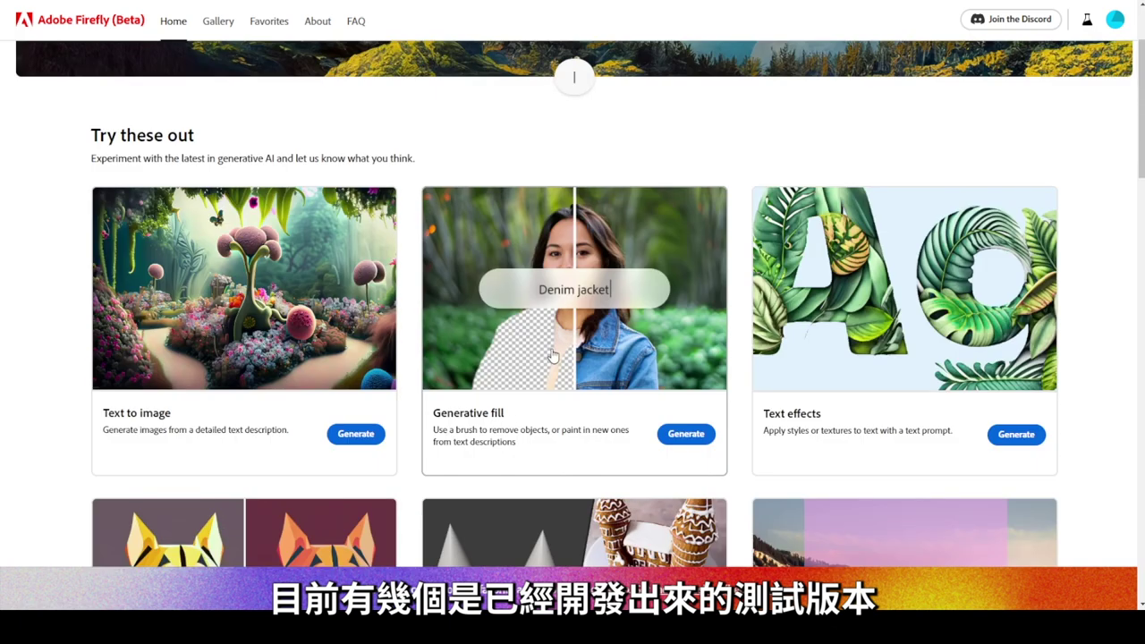
scroll(555, 358, "down", 4)
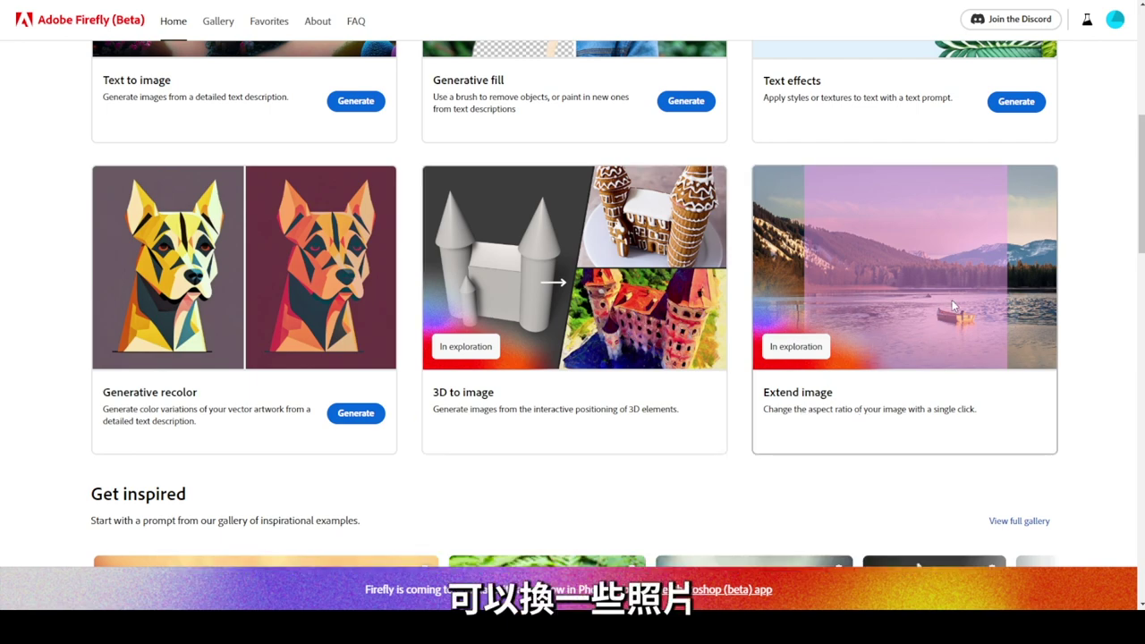
scroll(480, 332, "up", 3)
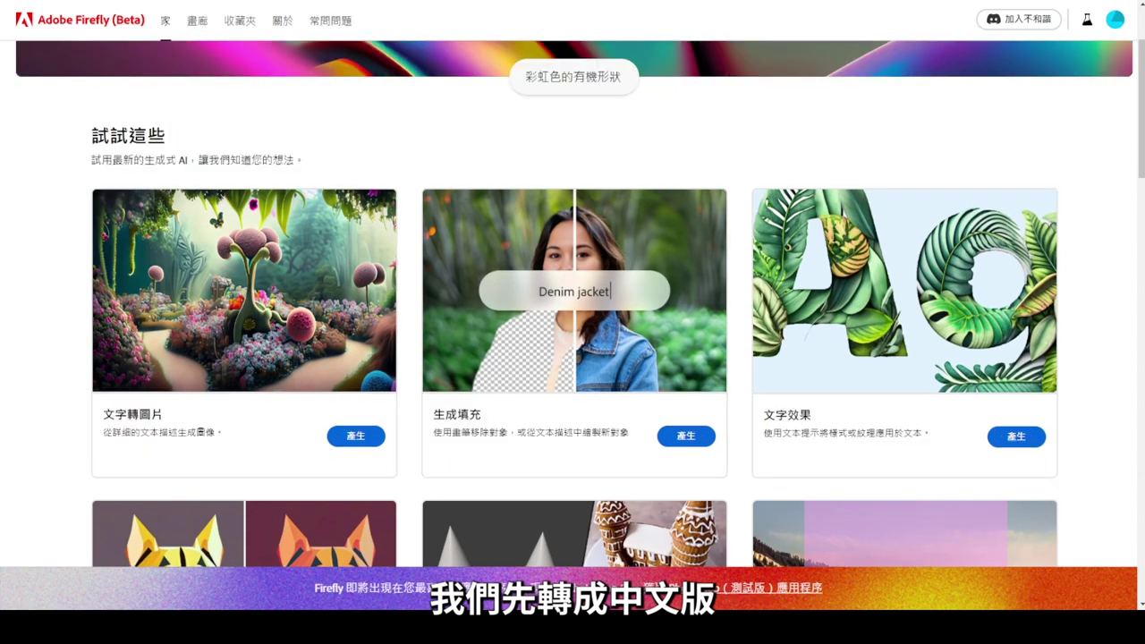
scroll(741, 186, "up", 2)
scroll(330, 357, "down", 2)
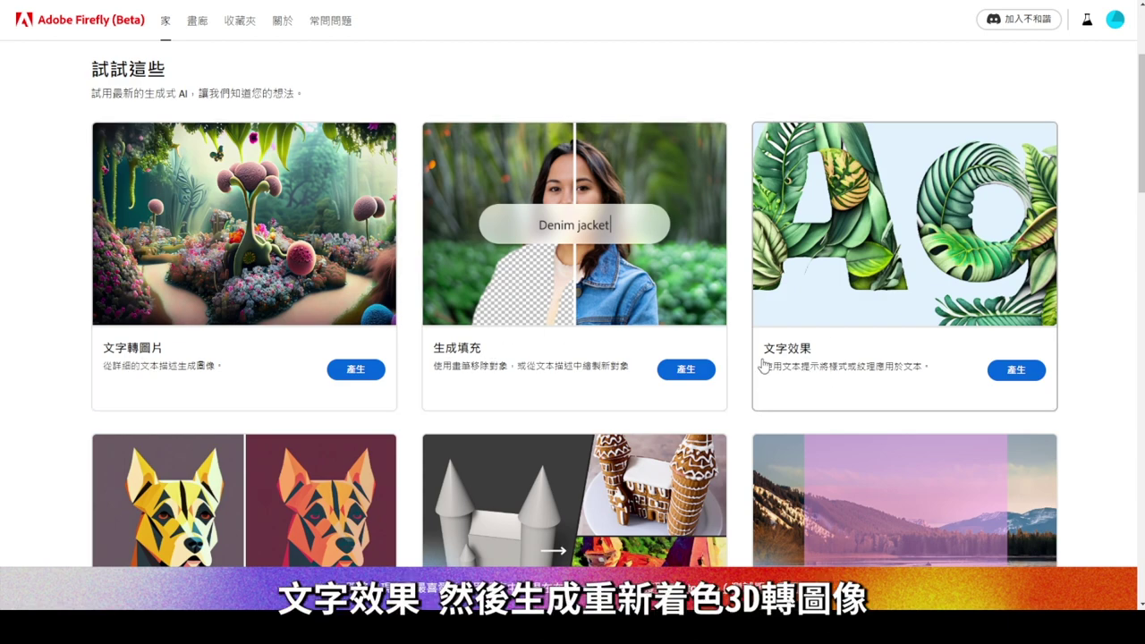
scroll(120, 288, "down", 5)
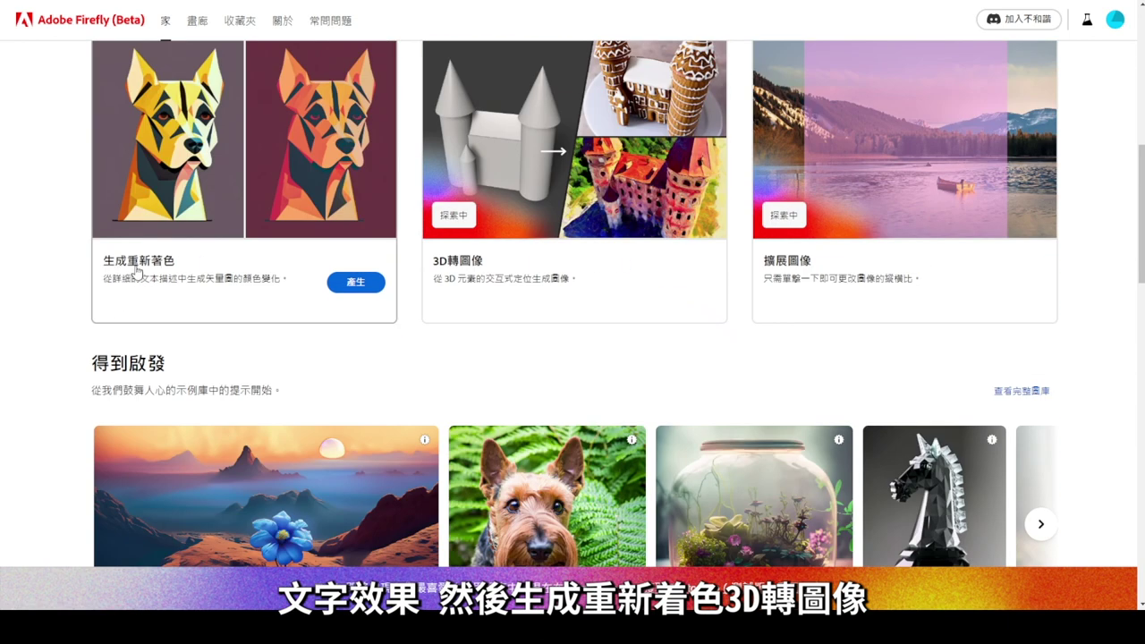
scroll(861, 342, "up", 1)
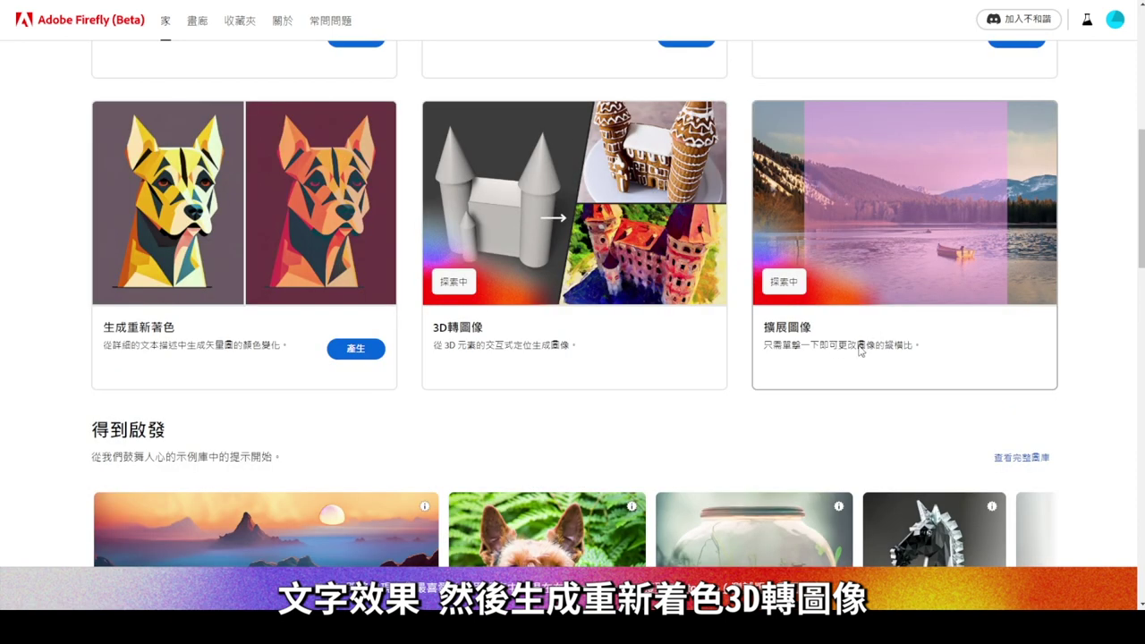
scroll(332, 306, "down", 4)
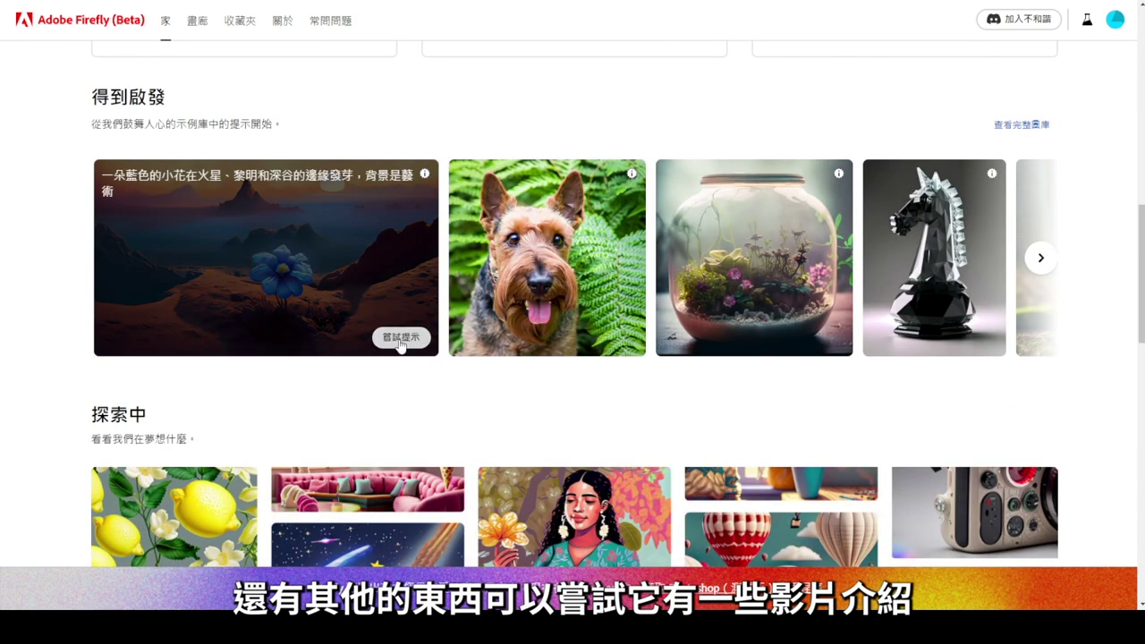
scroll(545, 356, "down", 3)
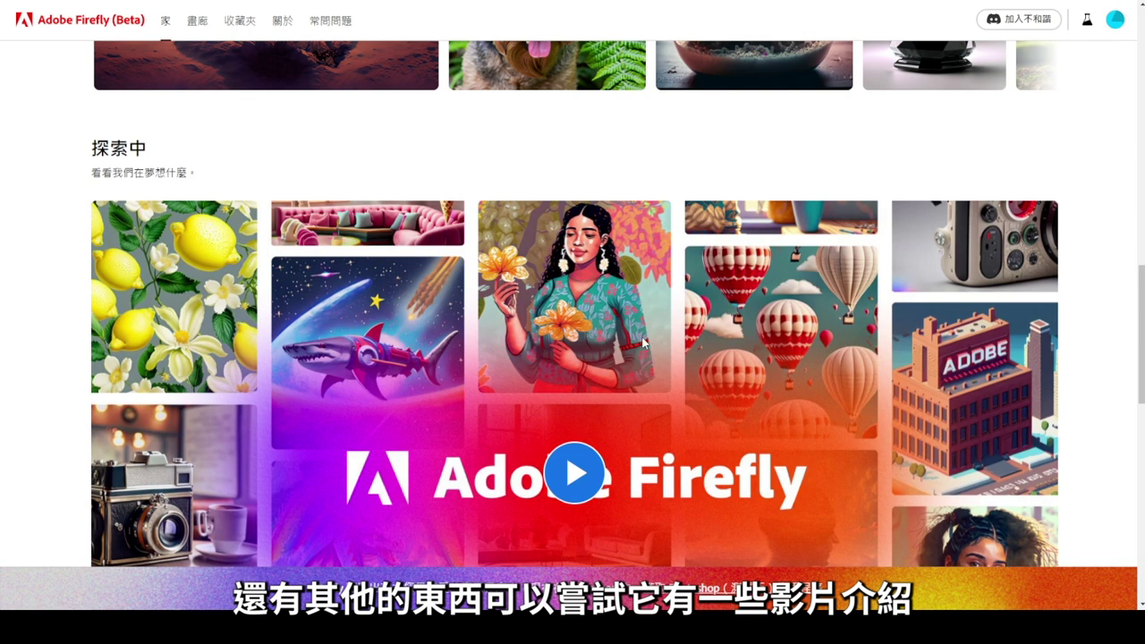
scroll(643, 341, "down", 2)
scroll(744, 366, "down", 5)
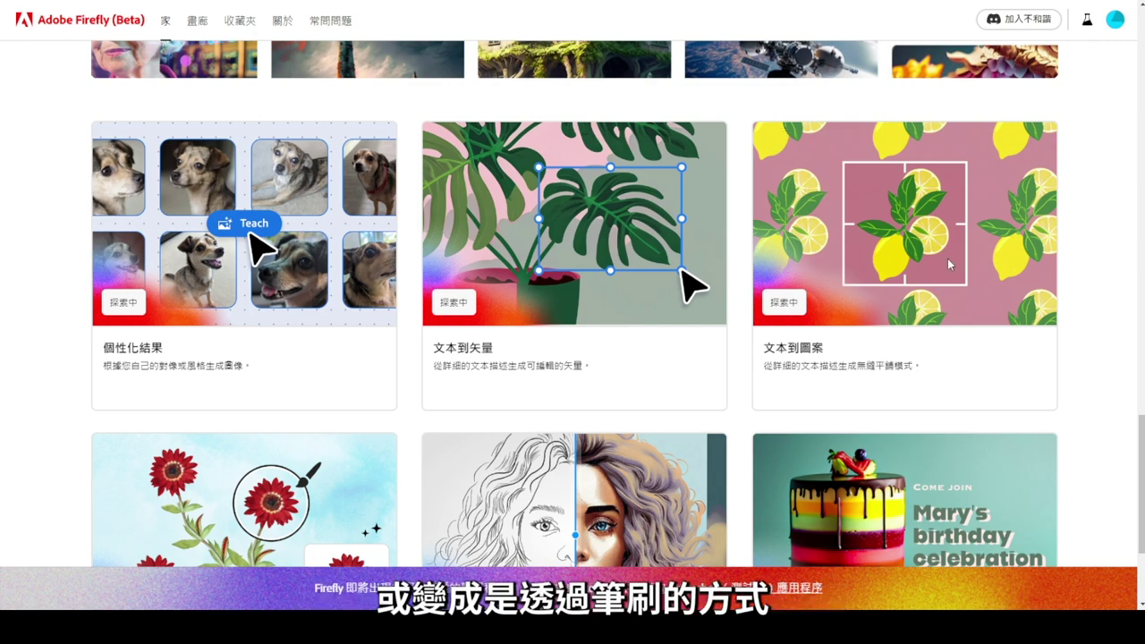
scroll(759, 386, "down", 2)
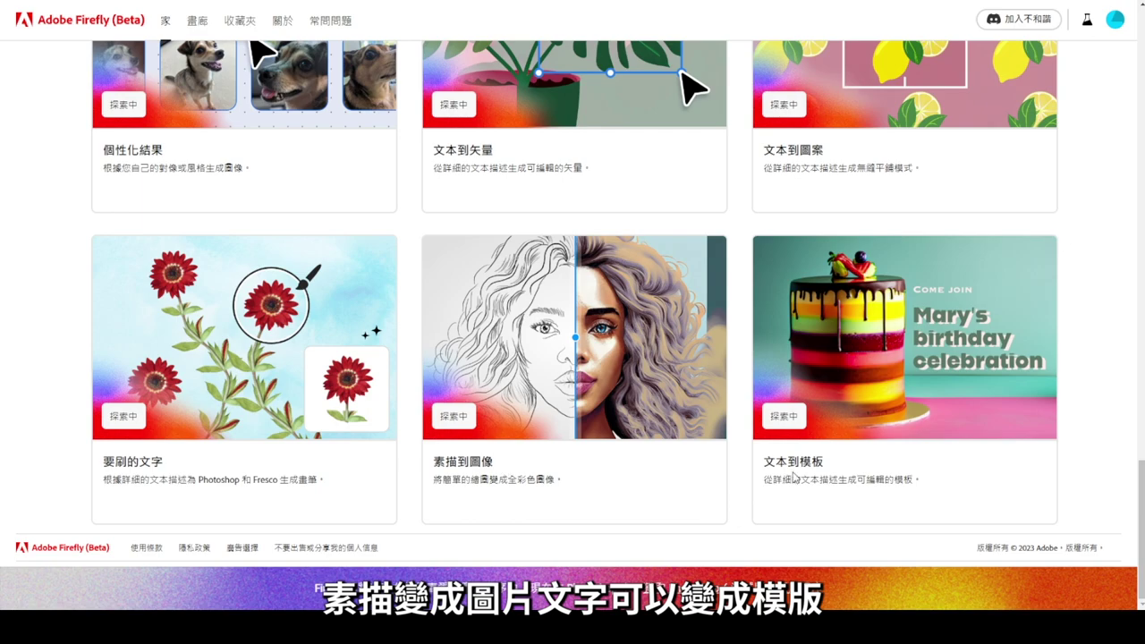
scroll(792, 477, "up", 10)
scroll(792, 477, "up", 5)
scroll(792, 483, "up", 5)
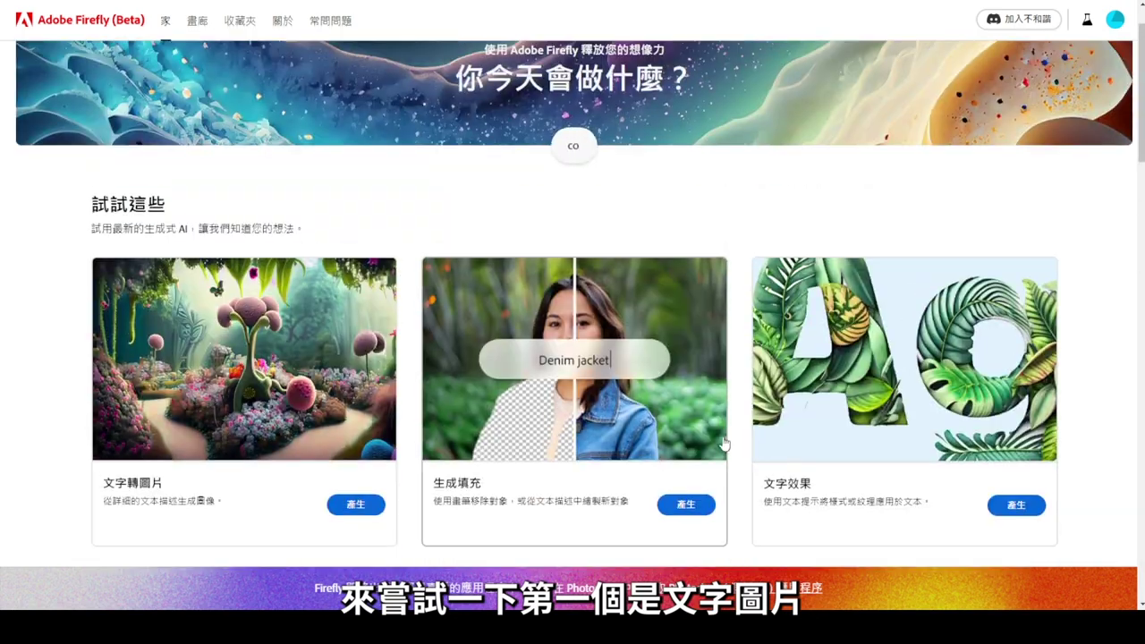
scroll(724, 442, "down", 1)
left_click(367, 439)
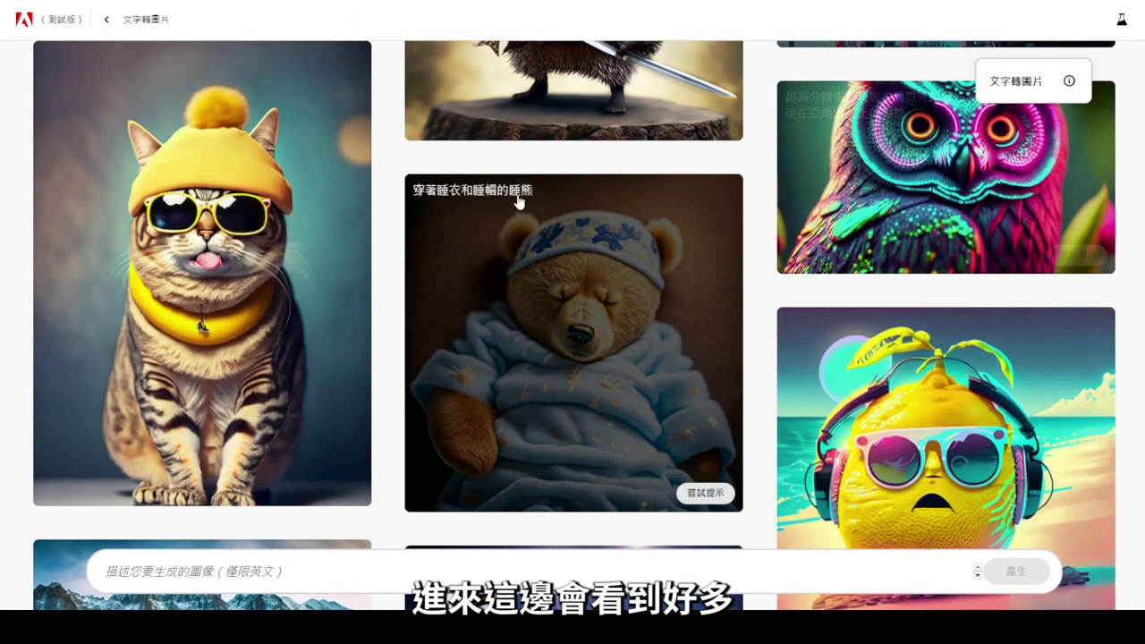
- Reuse the hedgehog knight example prompt and set the content type to Graphic
scroll(539, 274, "up", 3)
scroll(539, 275, "up", 2)
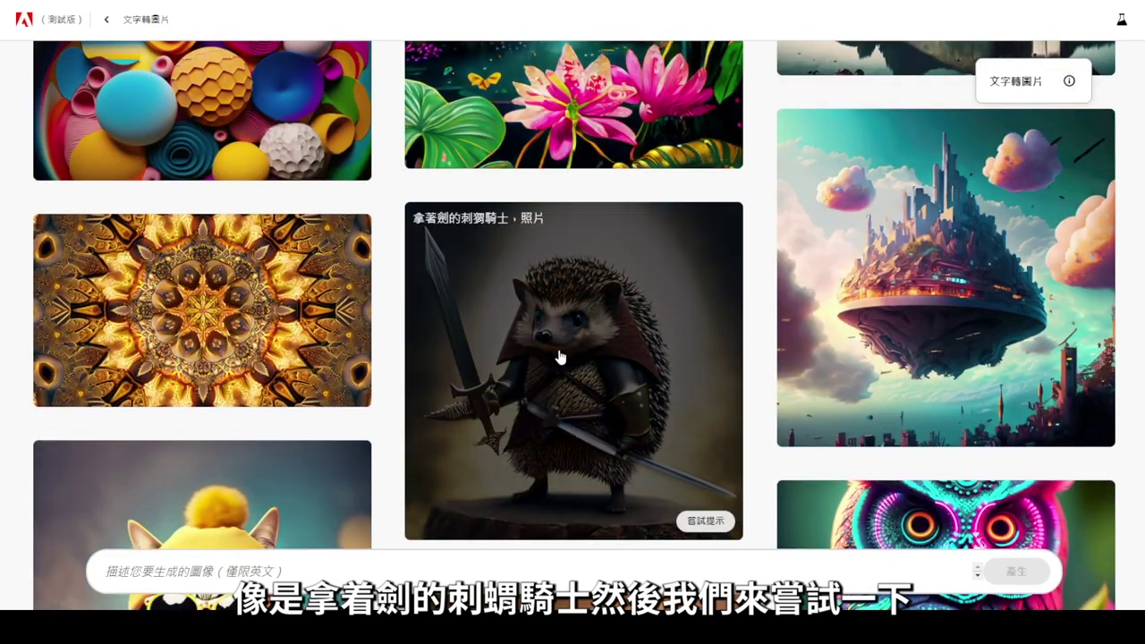
scroll(699, 463, "down", 1)
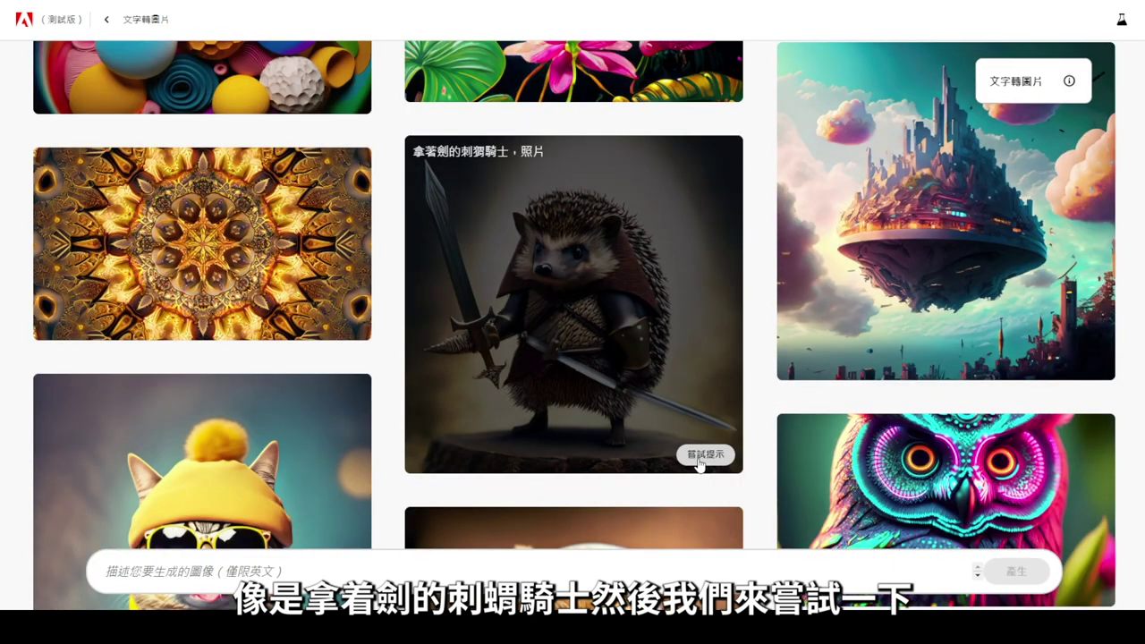
left_click(697, 454)
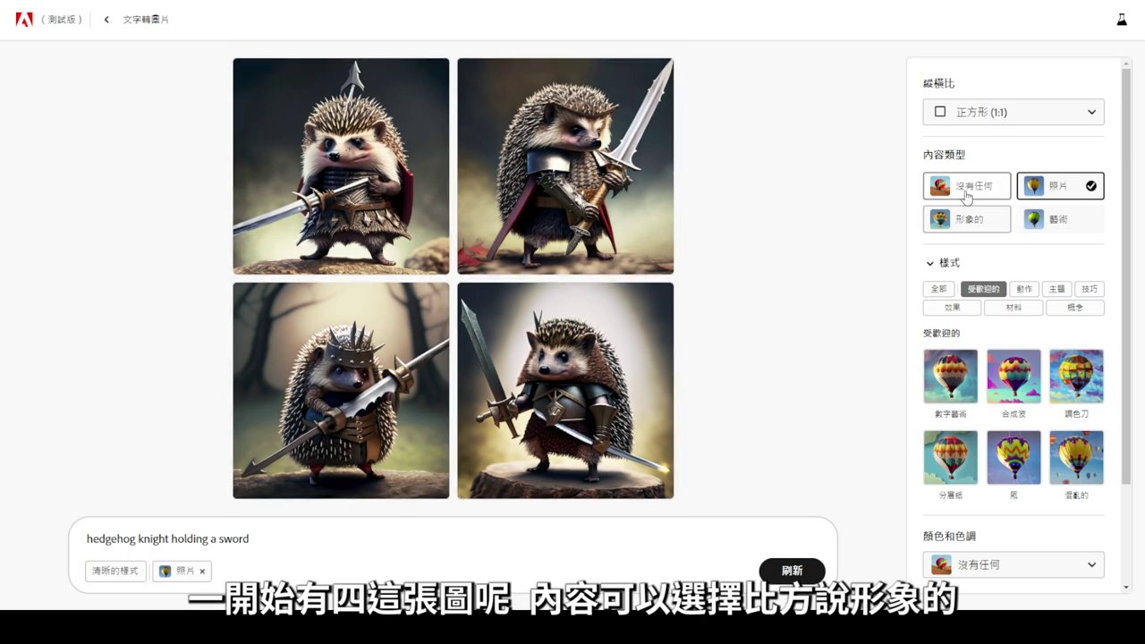
left_click(975, 226)
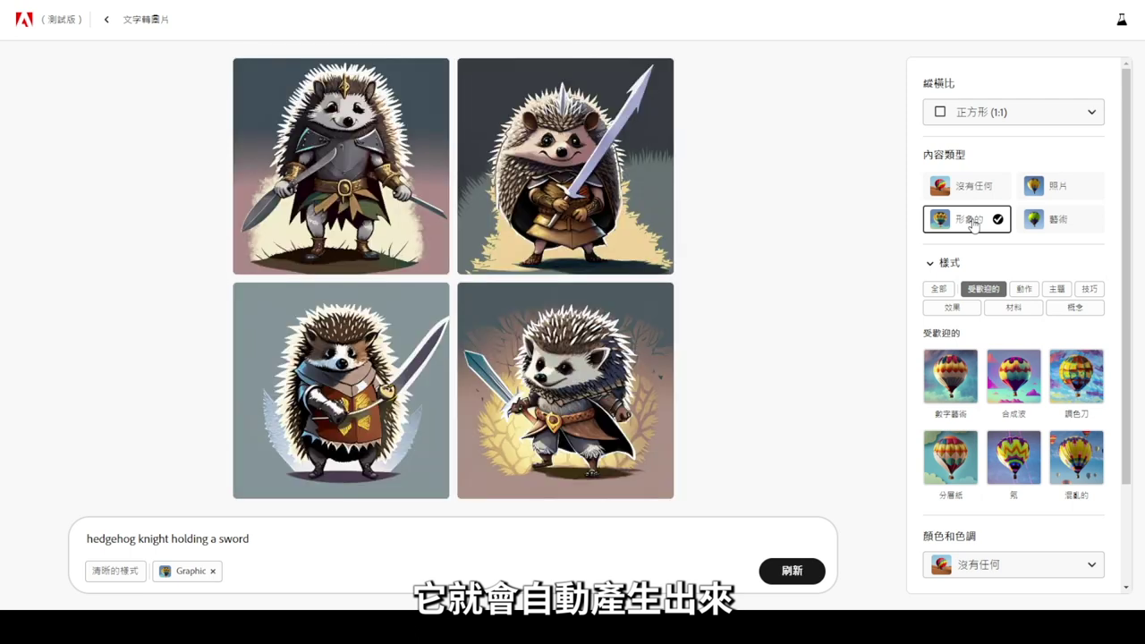
- Browse the generated hedgehog knight images in the enlarged preview
mouse_move(565, 391)
left_click(558, 174)
left_click(824, 247)
left_click(824, 247)
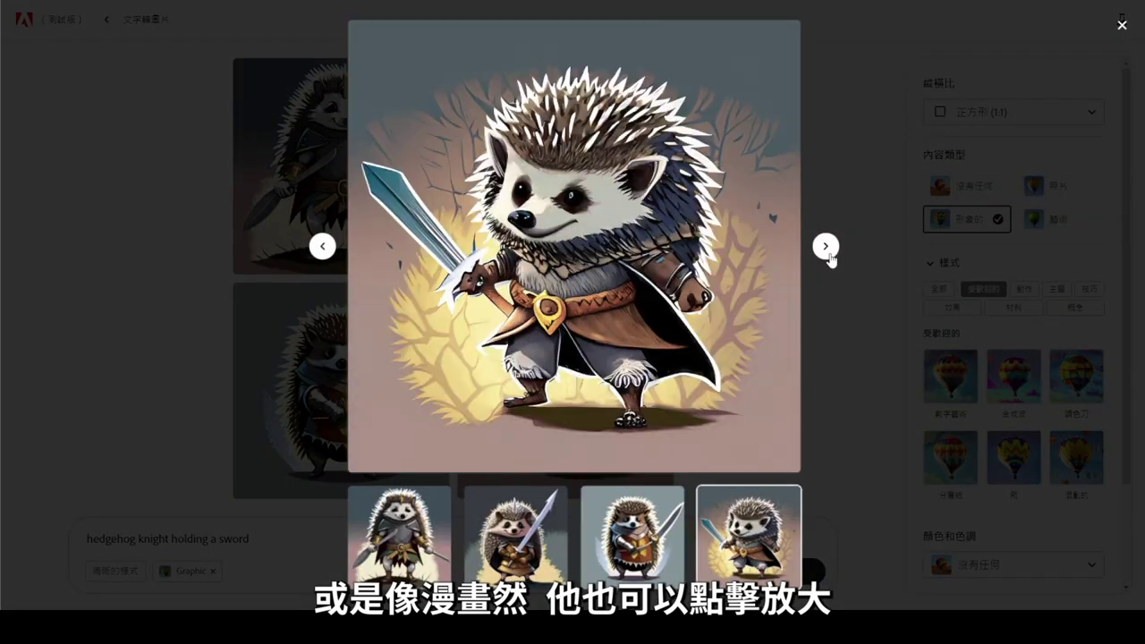
left_click(824, 246)
left_click(854, 204)
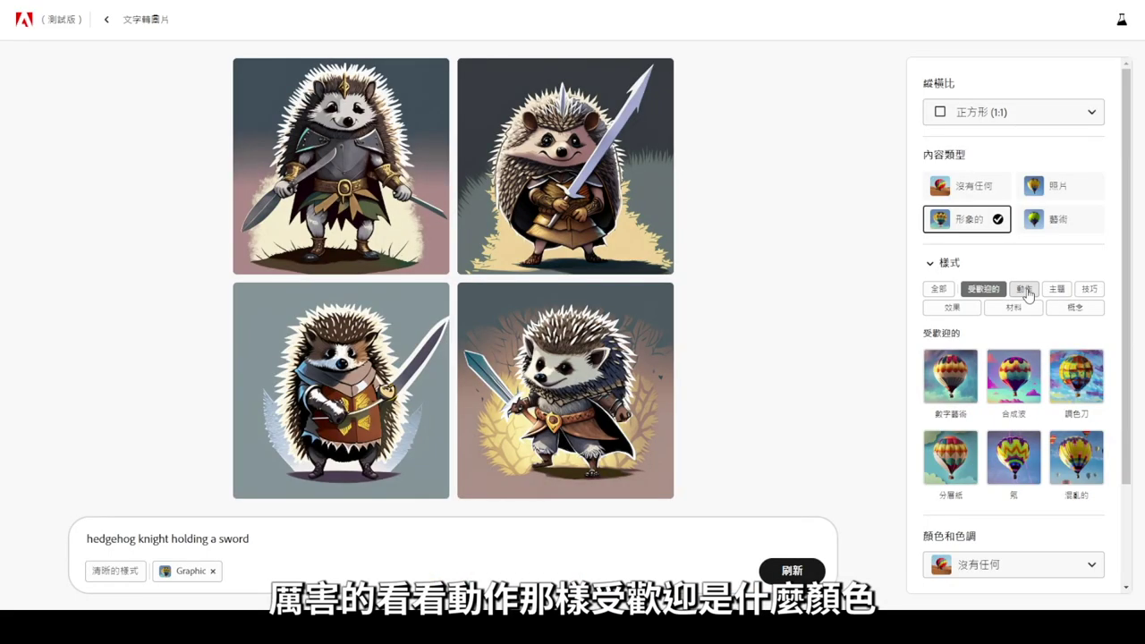
- Add the Digital art and Layered paper styles and regenerate the images
left_click(951, 387)
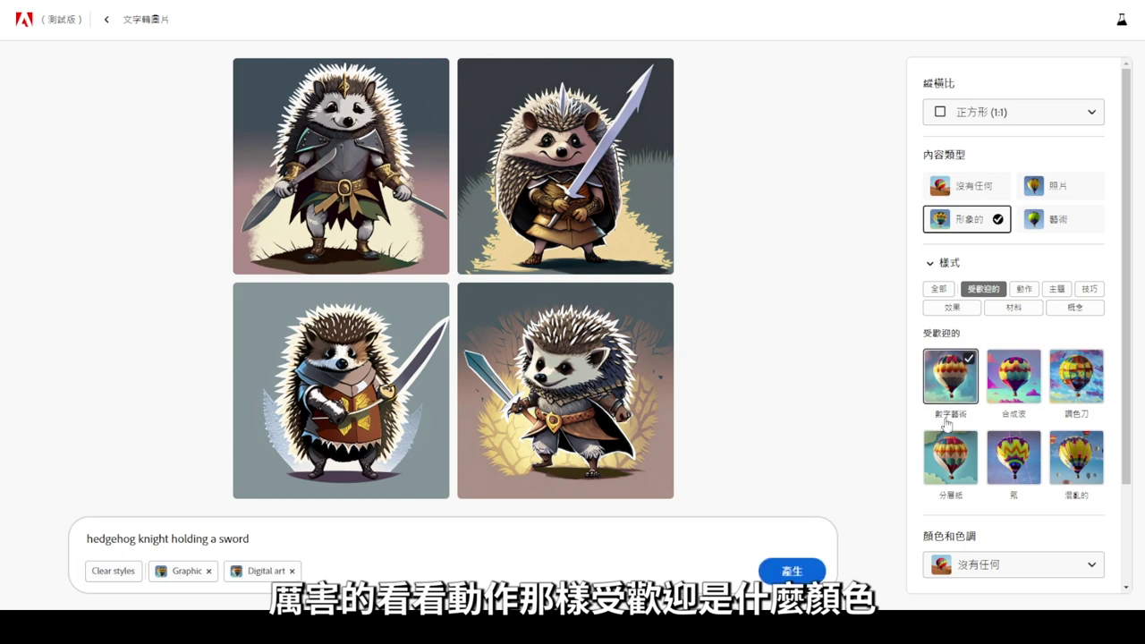
left_click(950, 452)
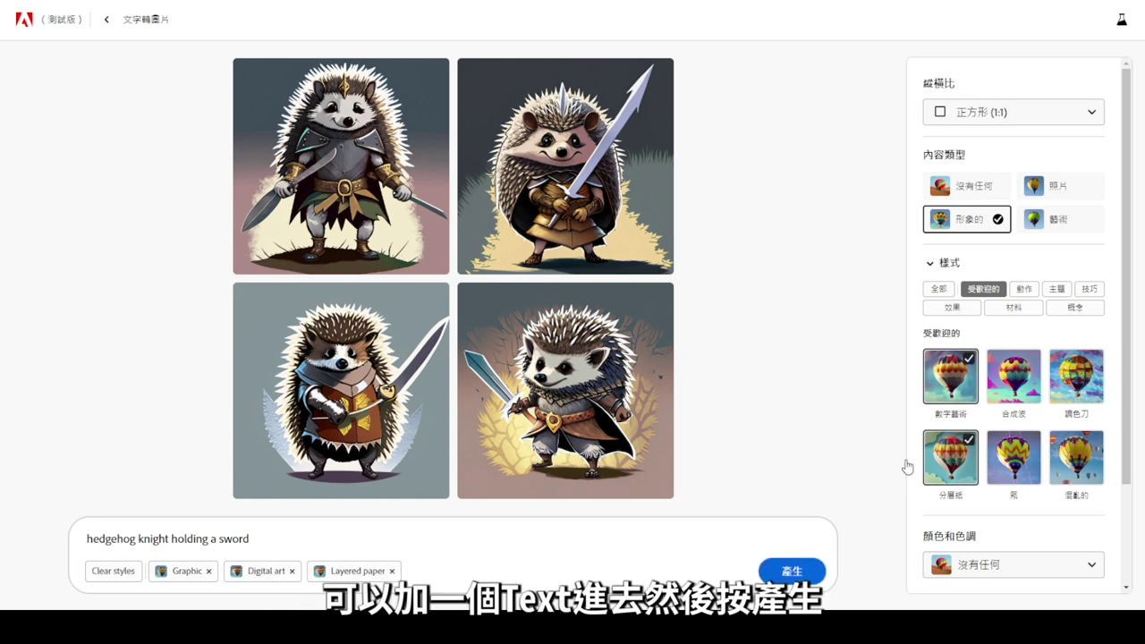
left_click(813, 580)
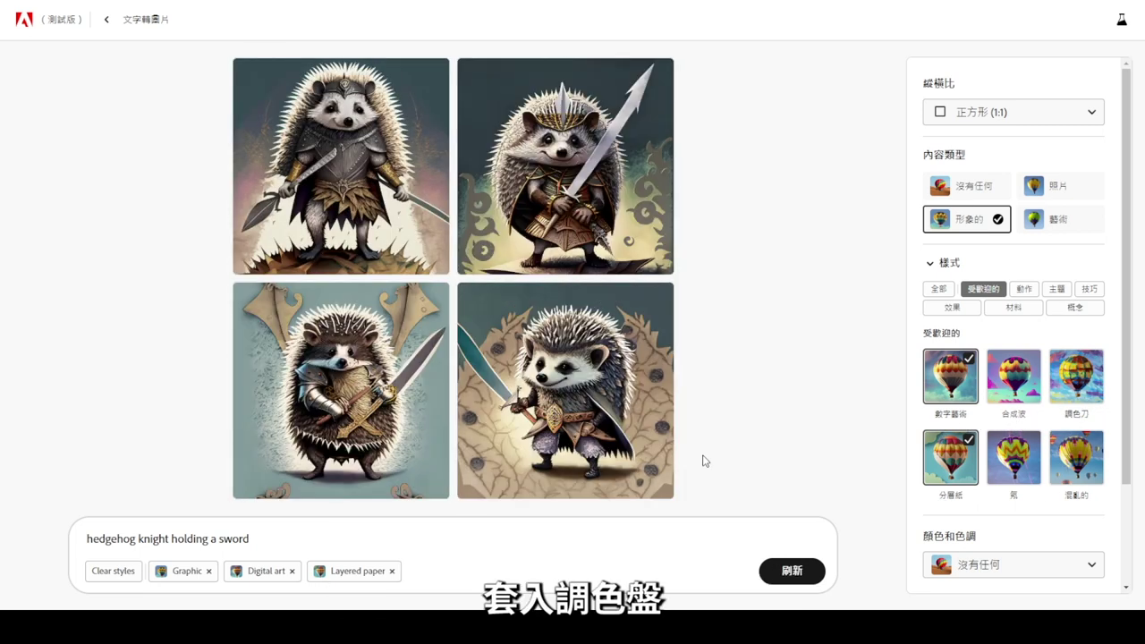
mouse_move(341, 166)
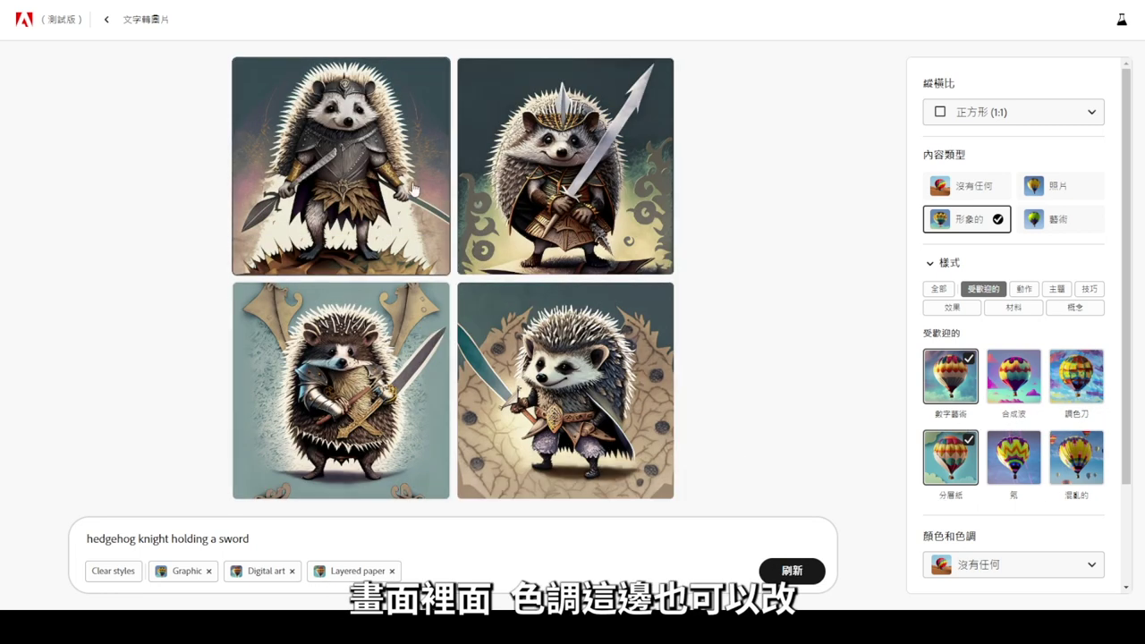
scroll(1063, 444, "down", 3)
- Generate with Cool tone, Backlighting and Narrow depth of field settings
left_click(1056, 445)
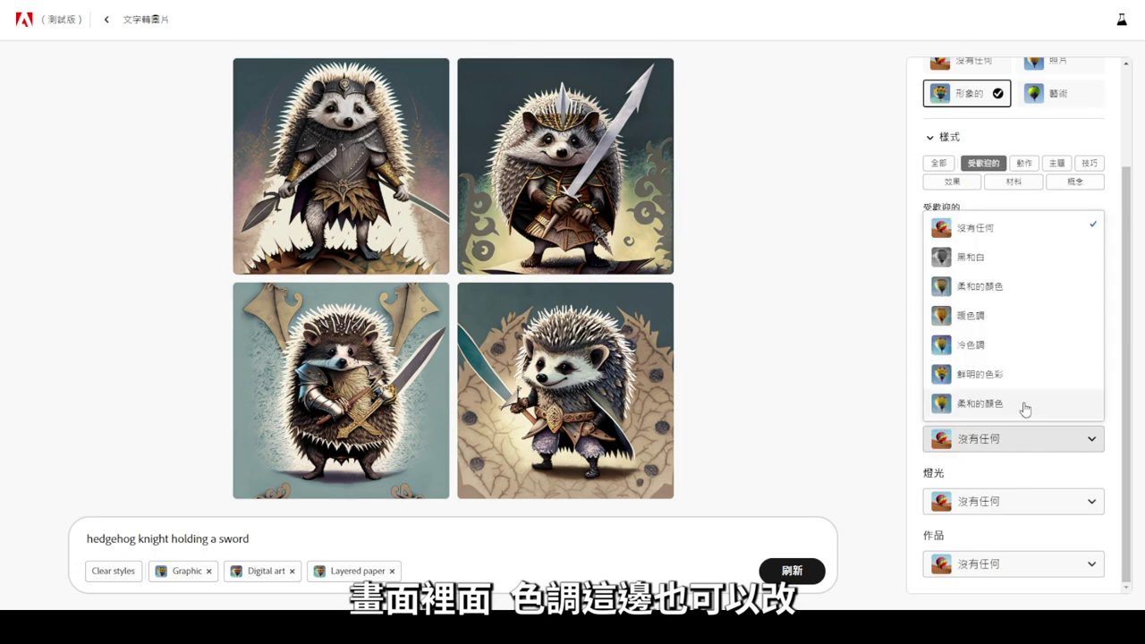
left_click(984, 347)
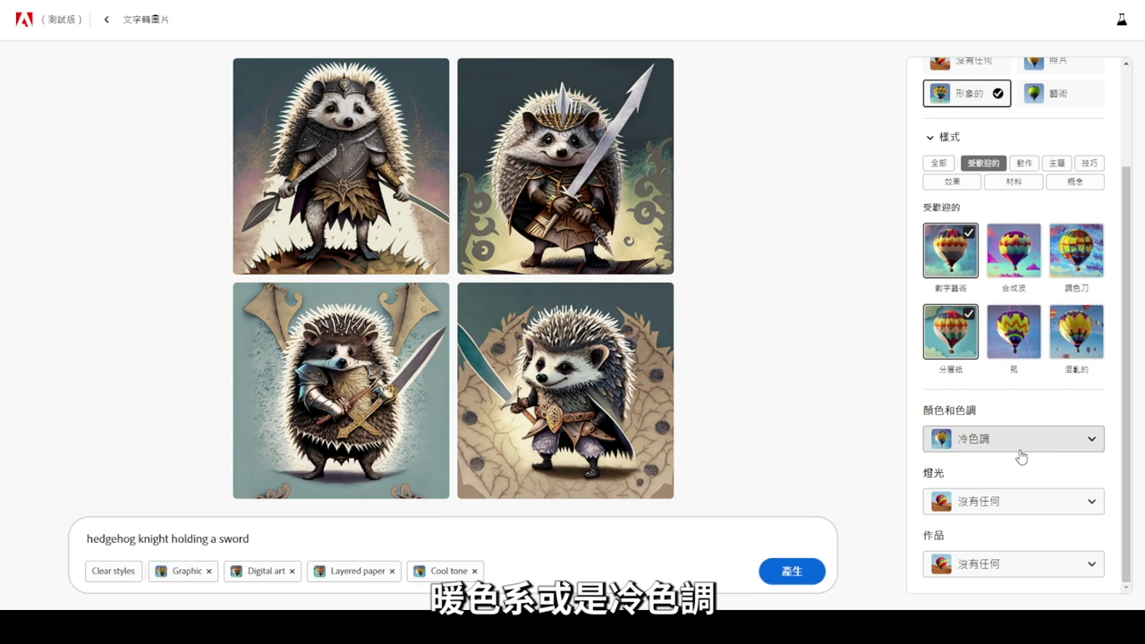
left_click(1011, 501)
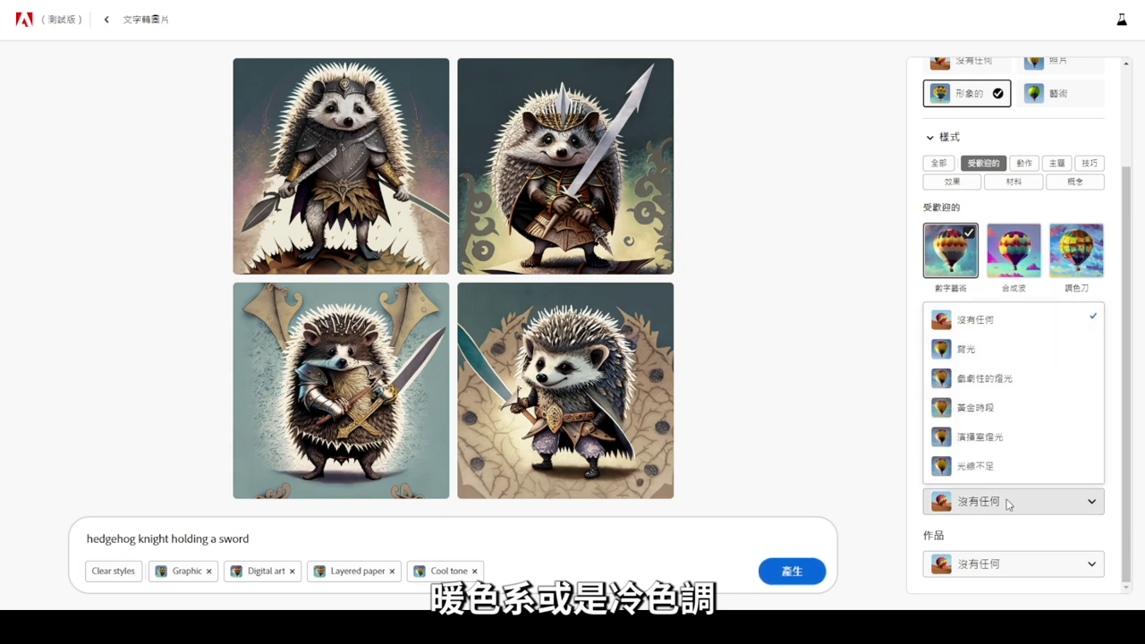
left_click(995, 351)
left_click(1002, 563)
left_click(974, 437)
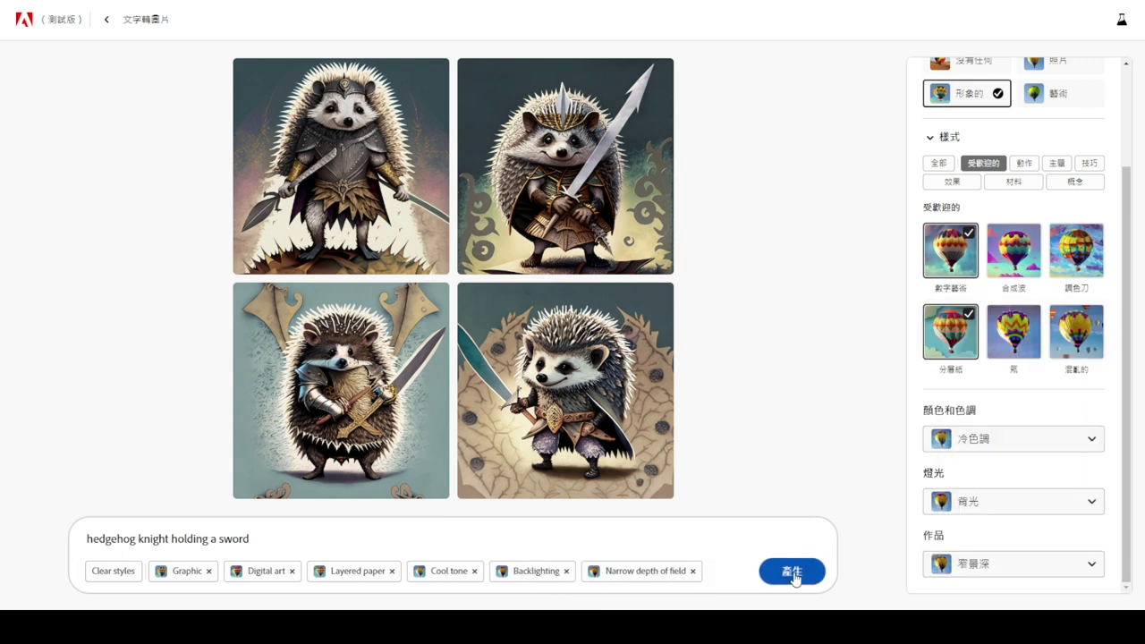
left_click(793, 575)
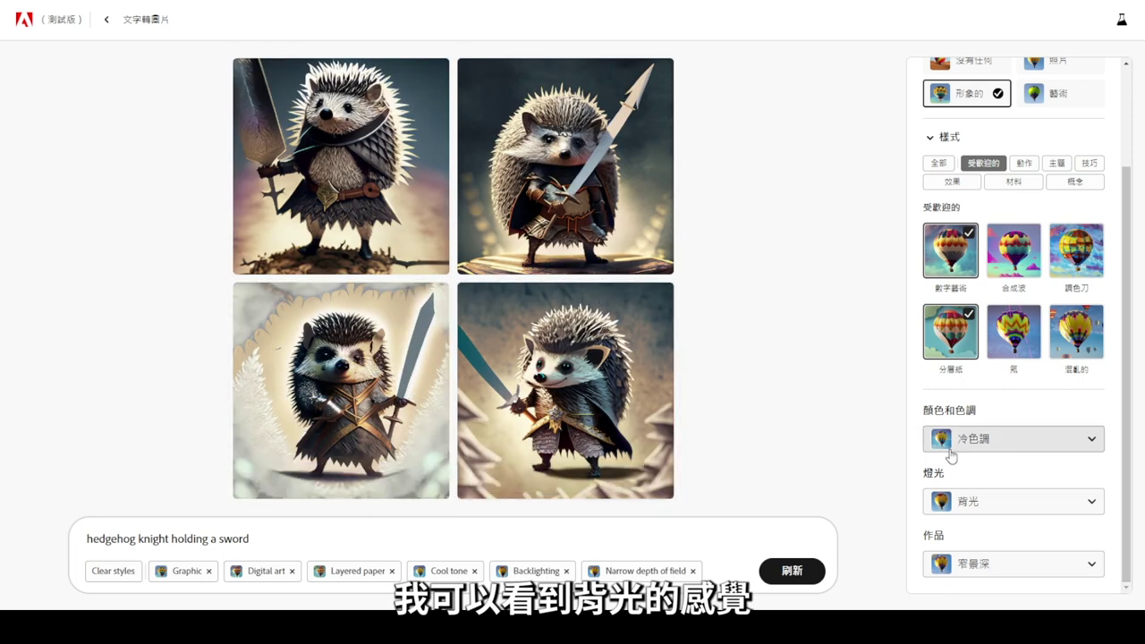
- Regenerate with Warm tone, Dramatic lighting and the Chaotic style
left_click(1003, 437)
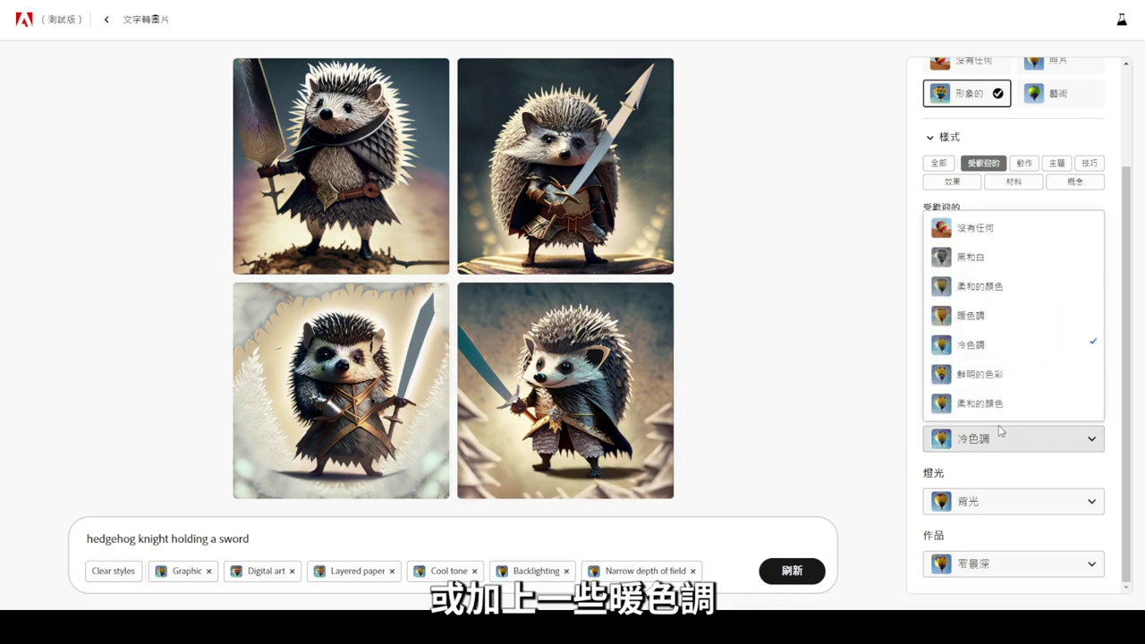
left_click(975, 315)
left_click(1001, 501)
left_click(919, 483)
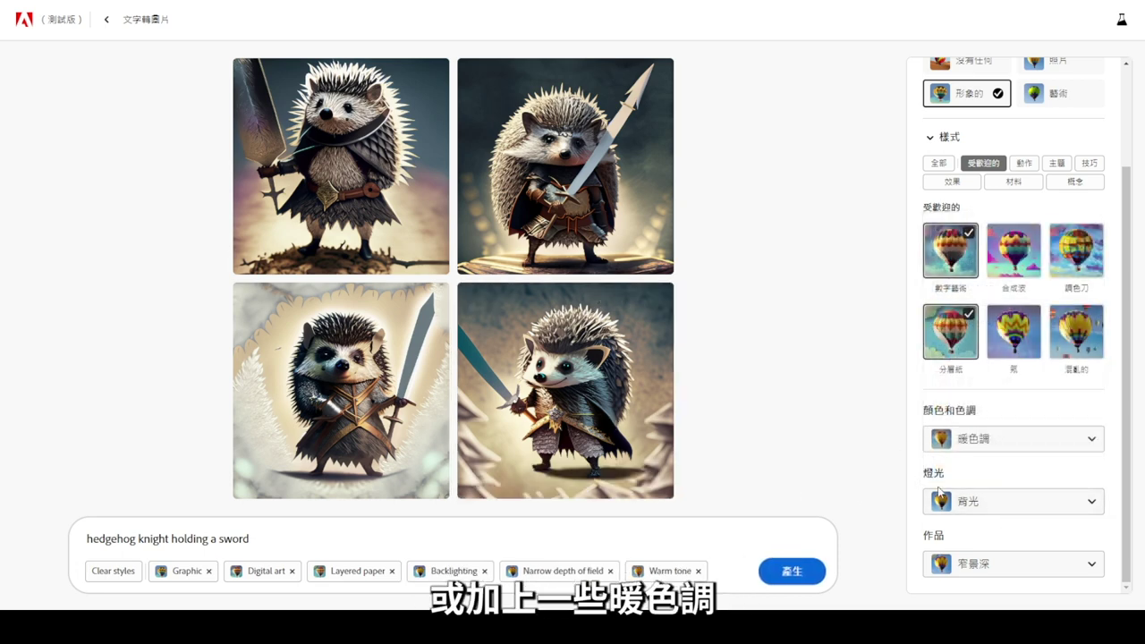
left_click(1001, 500)
left_click(983, 377)
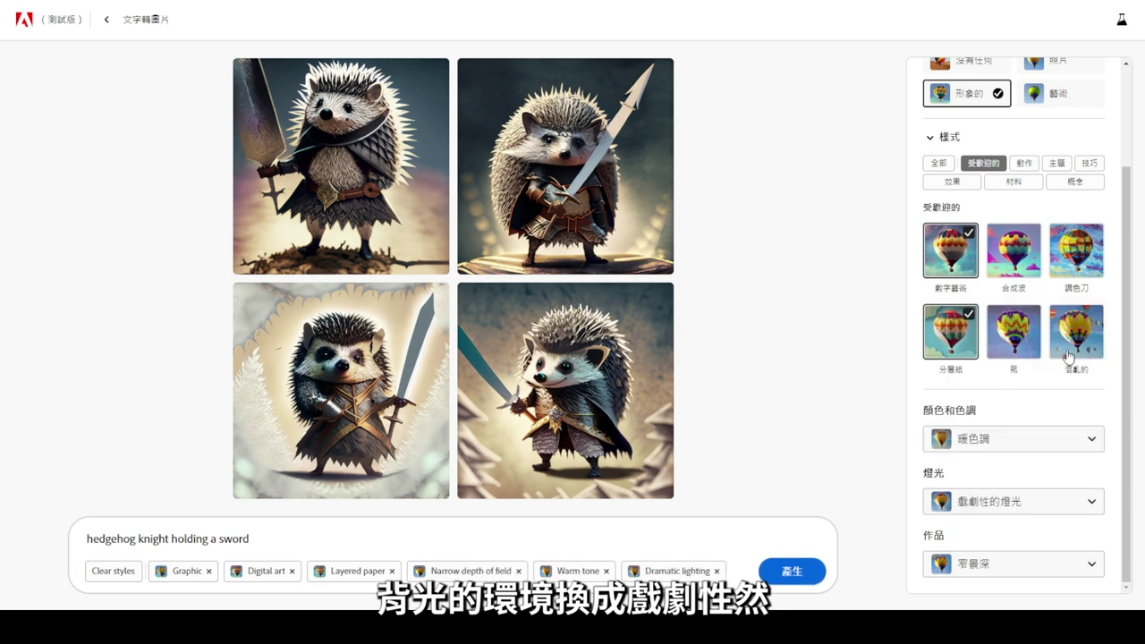
left_click(1066, 356)
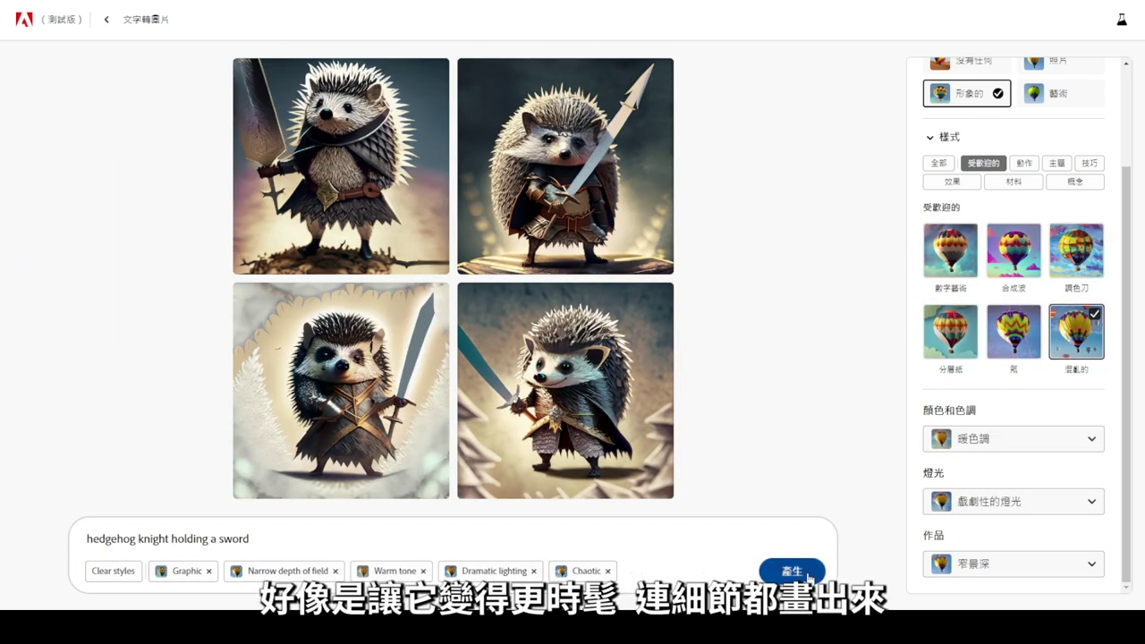
left_click(807, 575)
- Browse the new hedgehog results enlarged, then select 'hedgehog' in the prompt
left_click(370, 405)
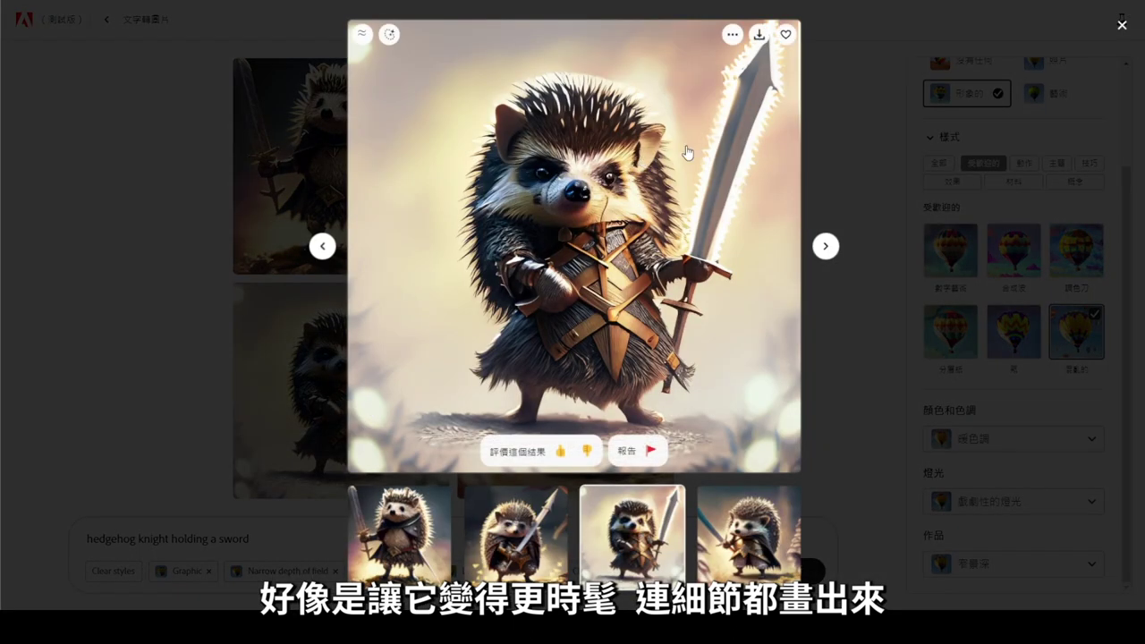
left_click(826, 250)
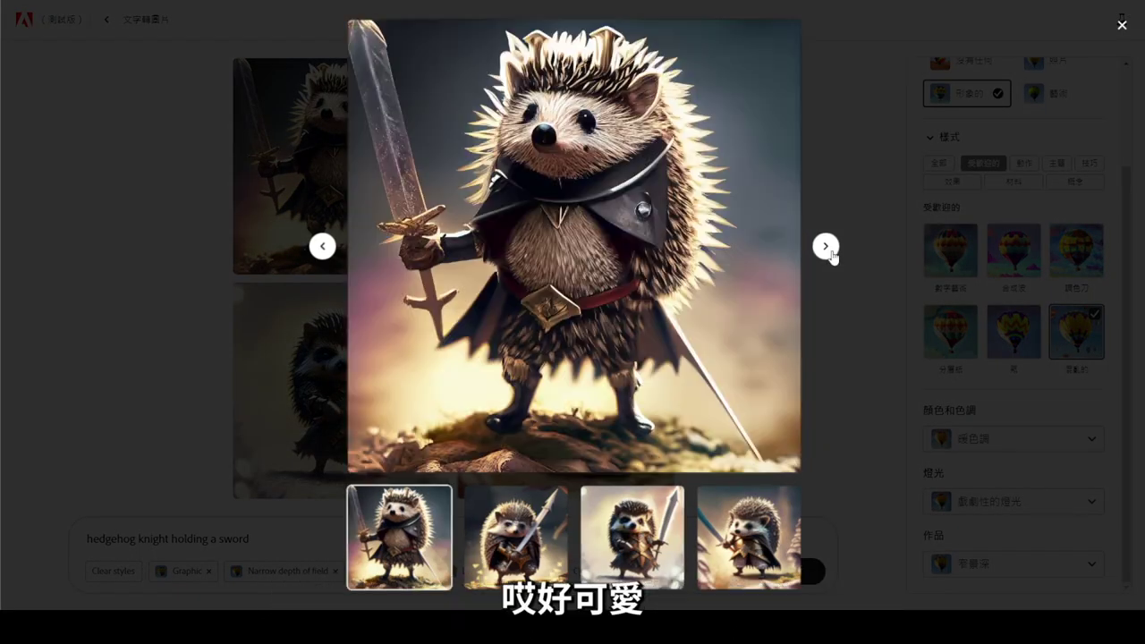
left_click(827, 250)
key("Escape")
left_click_drag(136, 539, 52, 534)
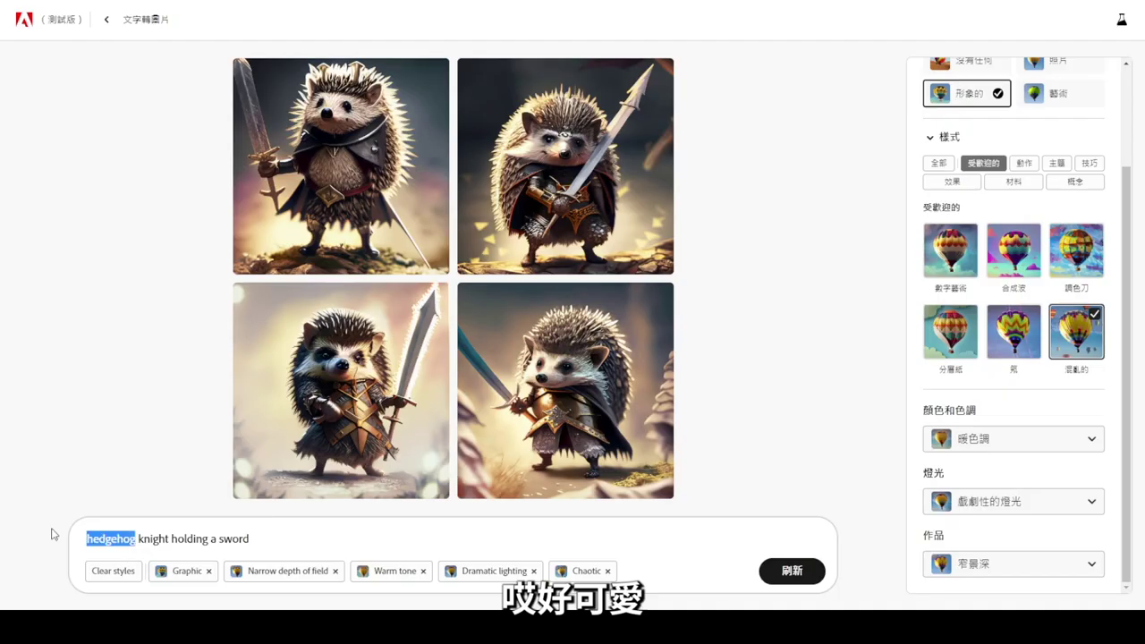
- Change the prompt to 'monkey' knight, regenerate, and browse the monkey results
type("monkey")
left_click(803, 573)
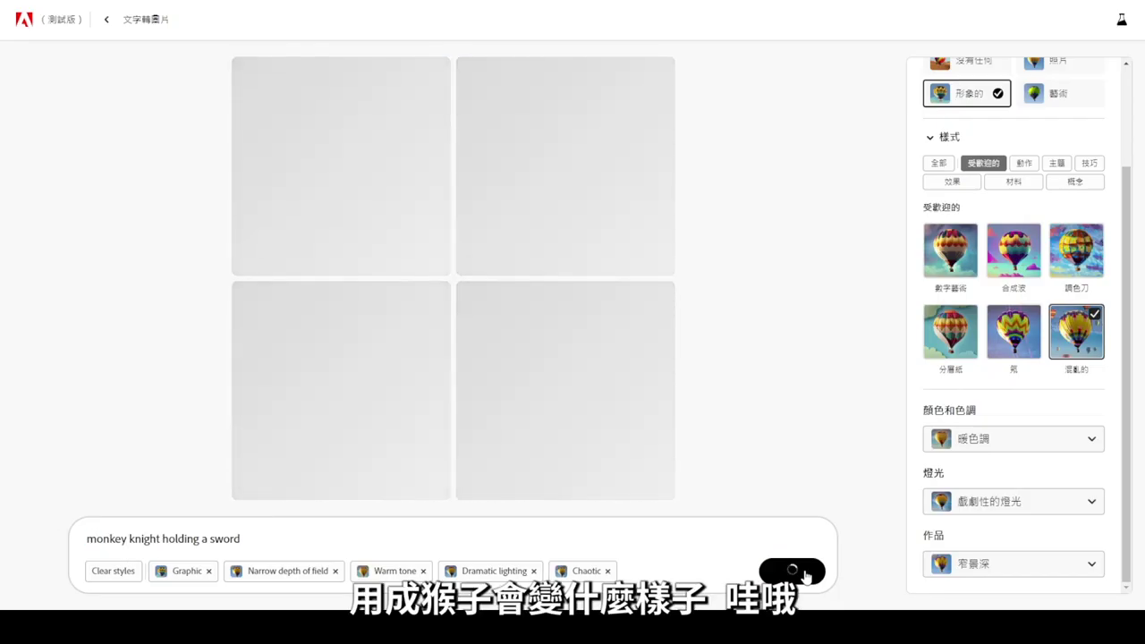
left_click(339, 179)
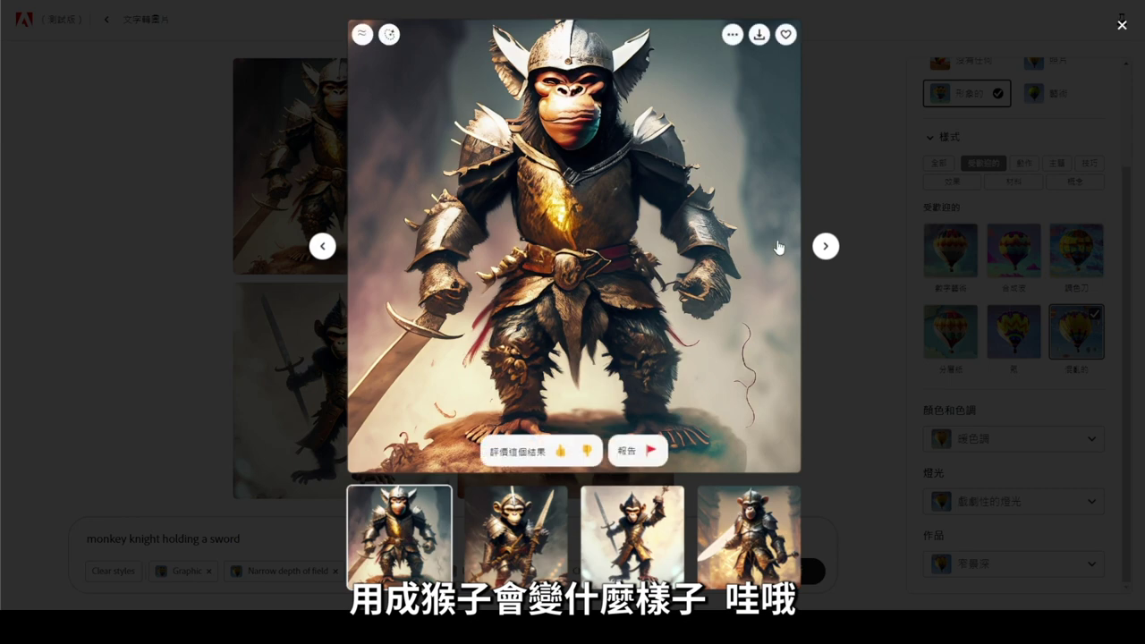
left_click(825, 246)
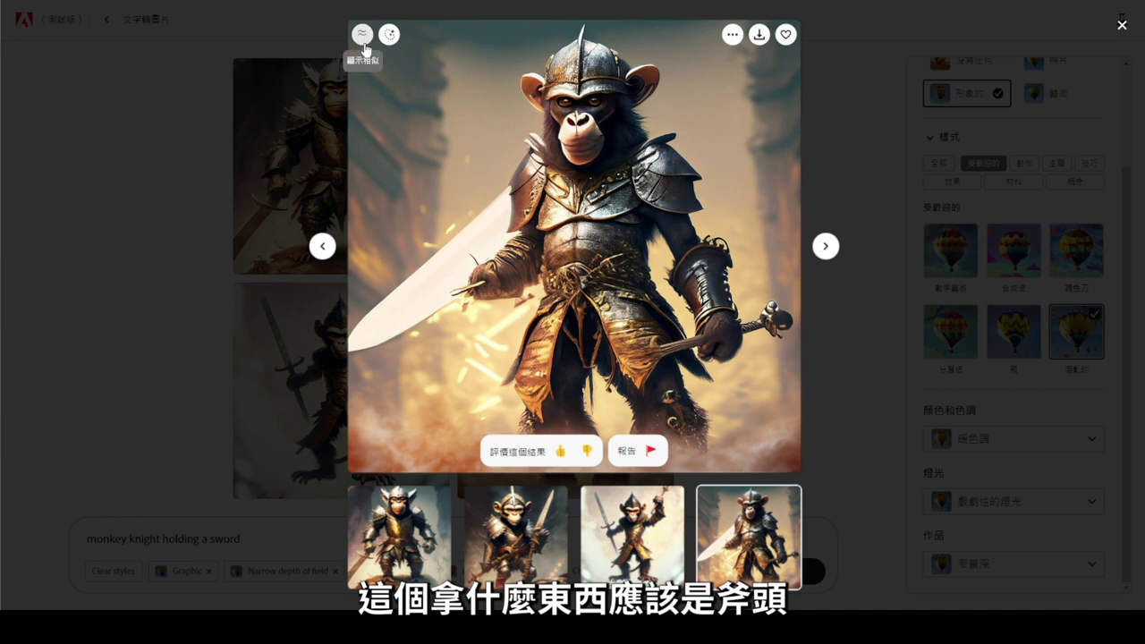
- Generate images similar to one monkey and open the bottom-right one in Generative Fill
left_click(362, 36)
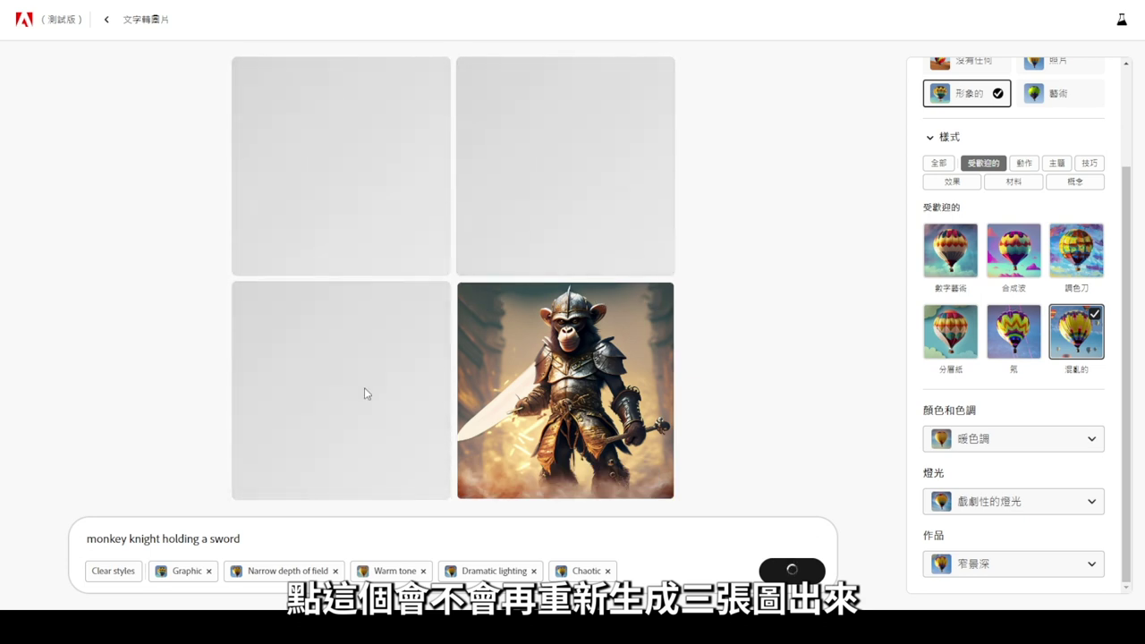
mouse_move(341, 390)
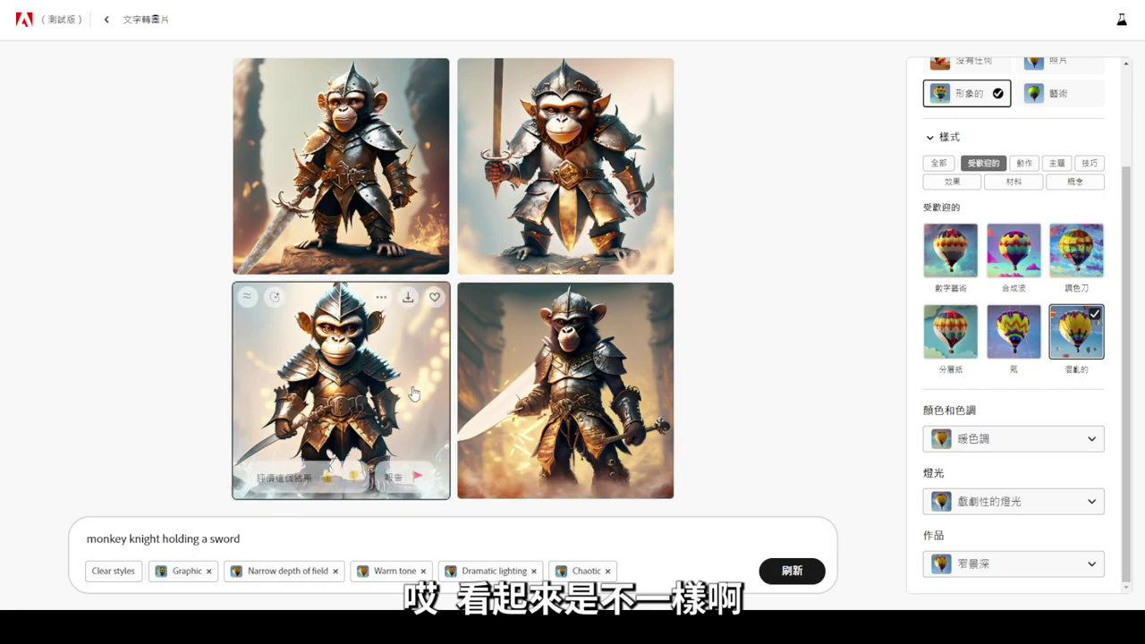
left_click(405, 395)
left_click(826, 246)
left_click(881, 159)
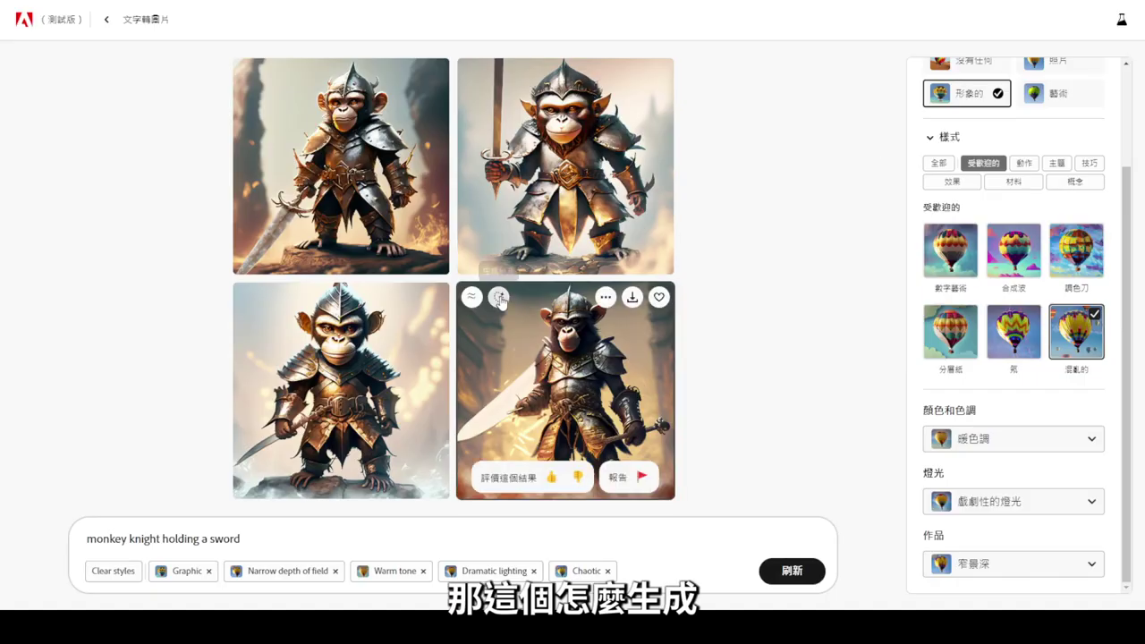
left_click(500, 299)
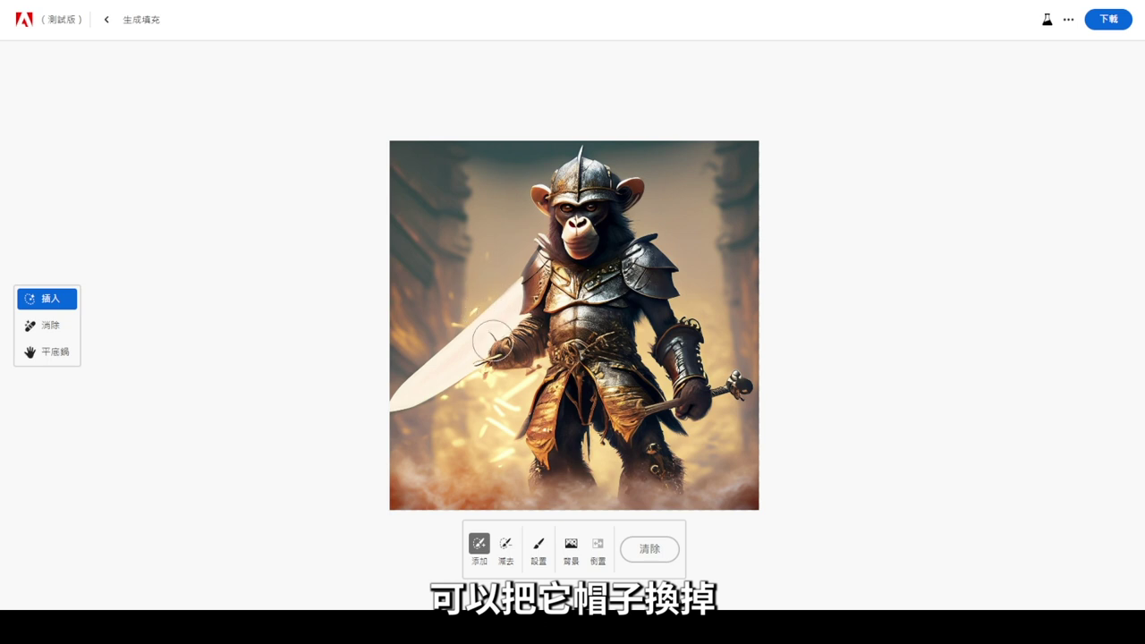
- Brush over the top of the monkey's helmet and fill it with an empty prompt
mouse_move(583, 208)
left_mouse_down()
mouse_move(552, 186)
mouse_move(613, 166)
left_mouse_up()
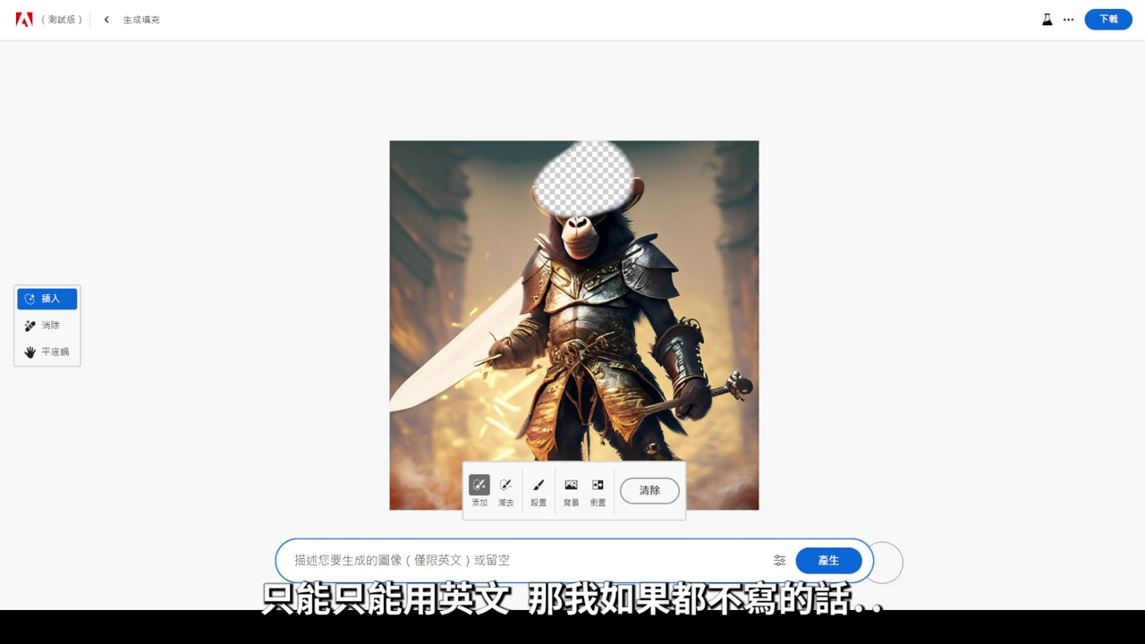
left_click(828, 560)
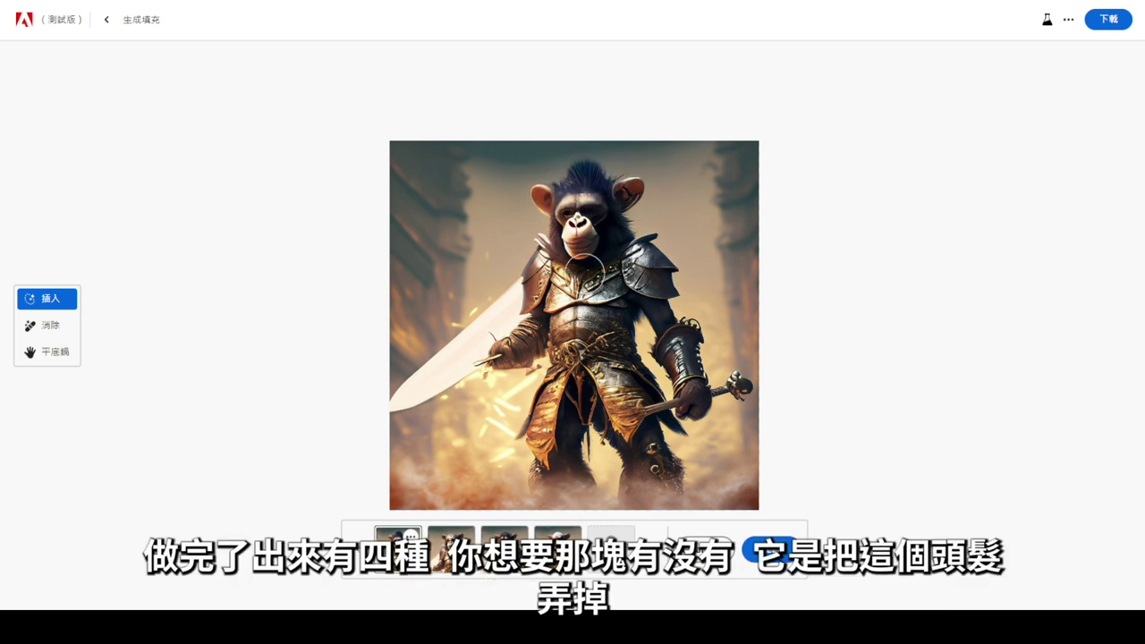
- Compare the four fill variations and keep the first, tufted-hair one
left_click(451, 555)
left_click(558, 548)
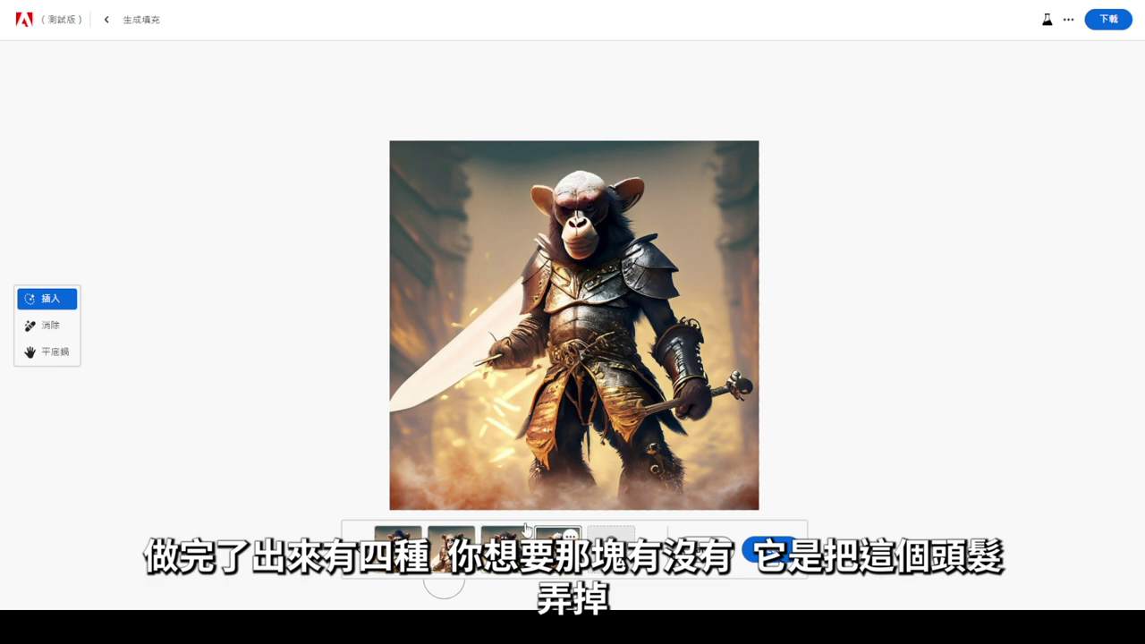
left_click(398, 548)
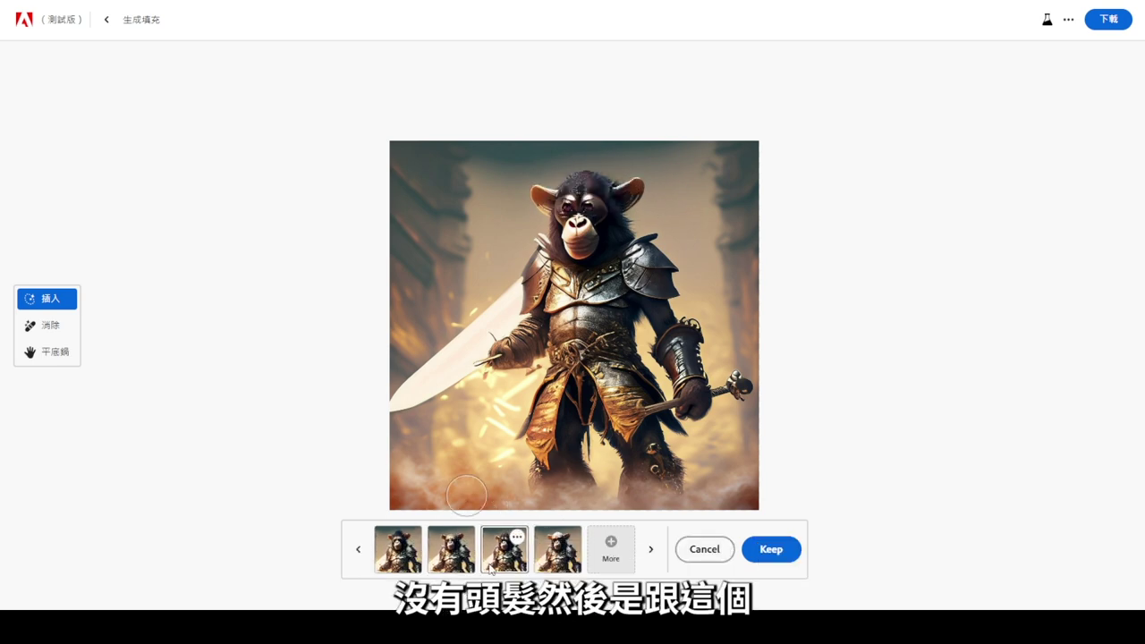
left_click(761, 550)
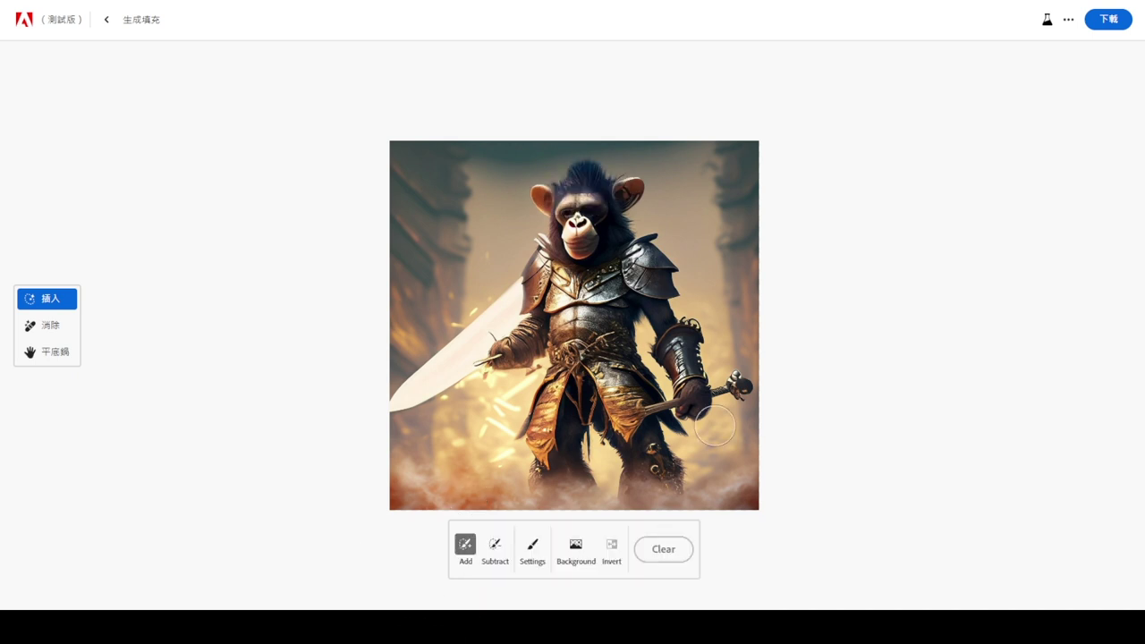
- Erase the monkey's sword and staff with a fill, then return to the sample gallery
mouse_move(508, 284)
left_mouse_down()
mouse_move(424, 383)
mouse_move(384, 403)
mouse_move(438, 374)
mouse_move(484, 327)
mouse_move(460, 365)
left_mouse_up()
left_click_drag(671, 411, 635, 413)
left_click_drag(720, 392, 757, 378)
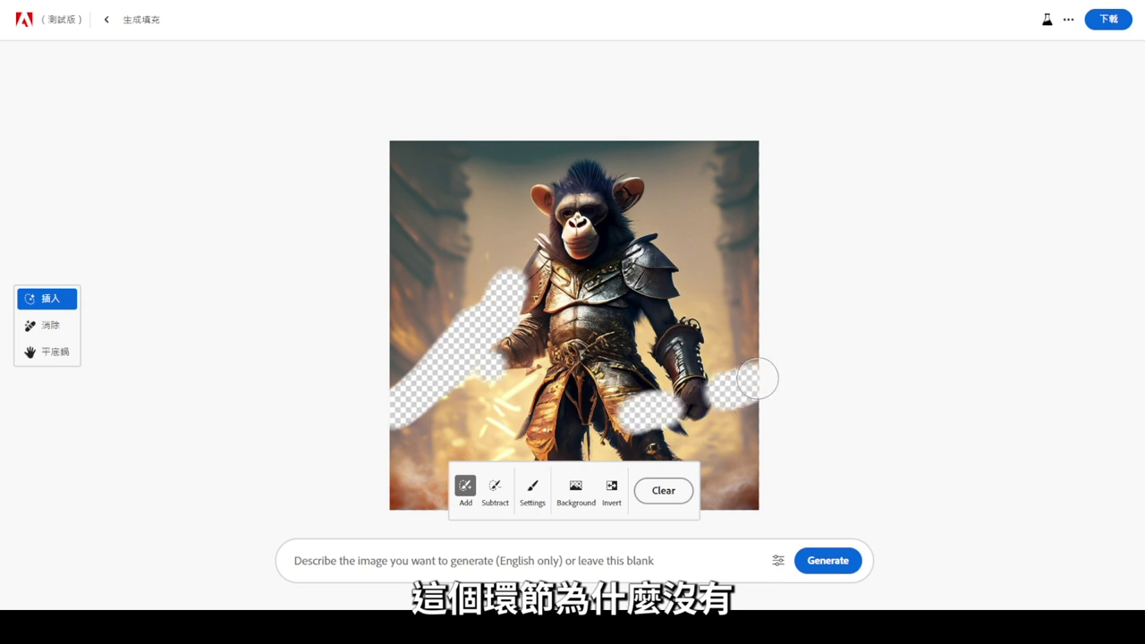
left_click(824, 561)
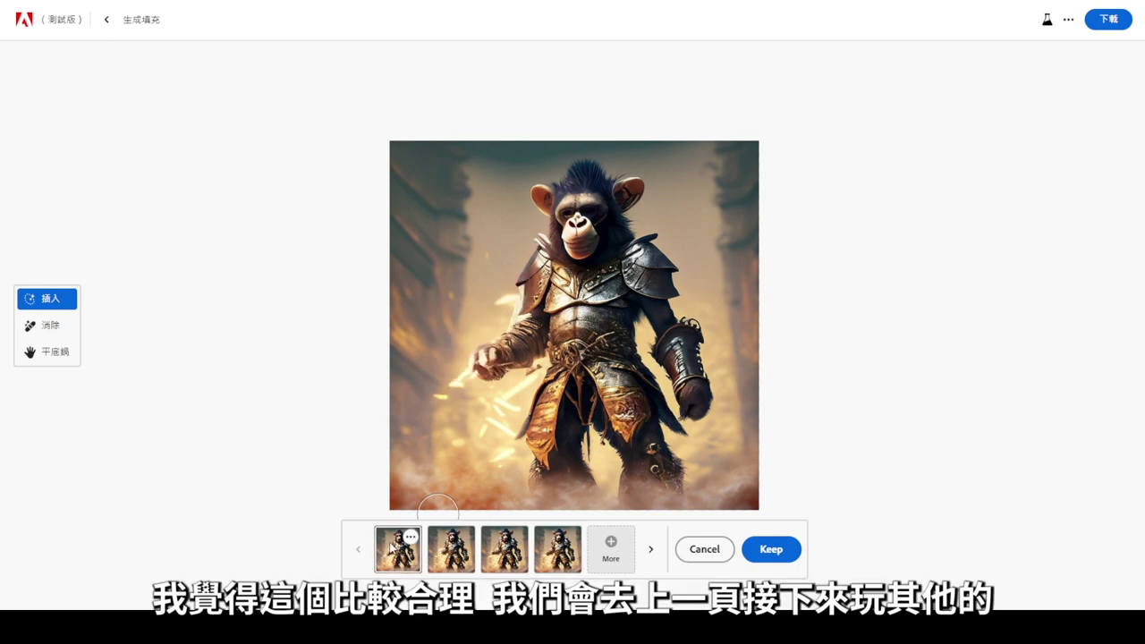
left_click(106, 18)
scroll(885, 179, "down", 5)
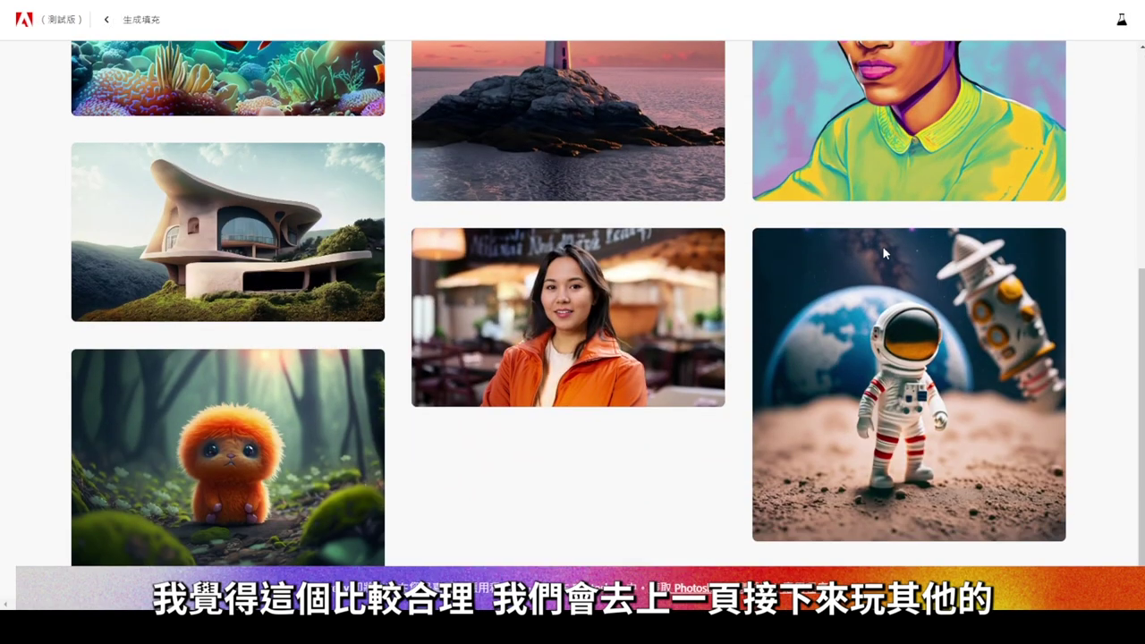
- Open the orange fuzzy creature sample and remove its forest background
mouse_move(229, 456)
left_click(272, 466)
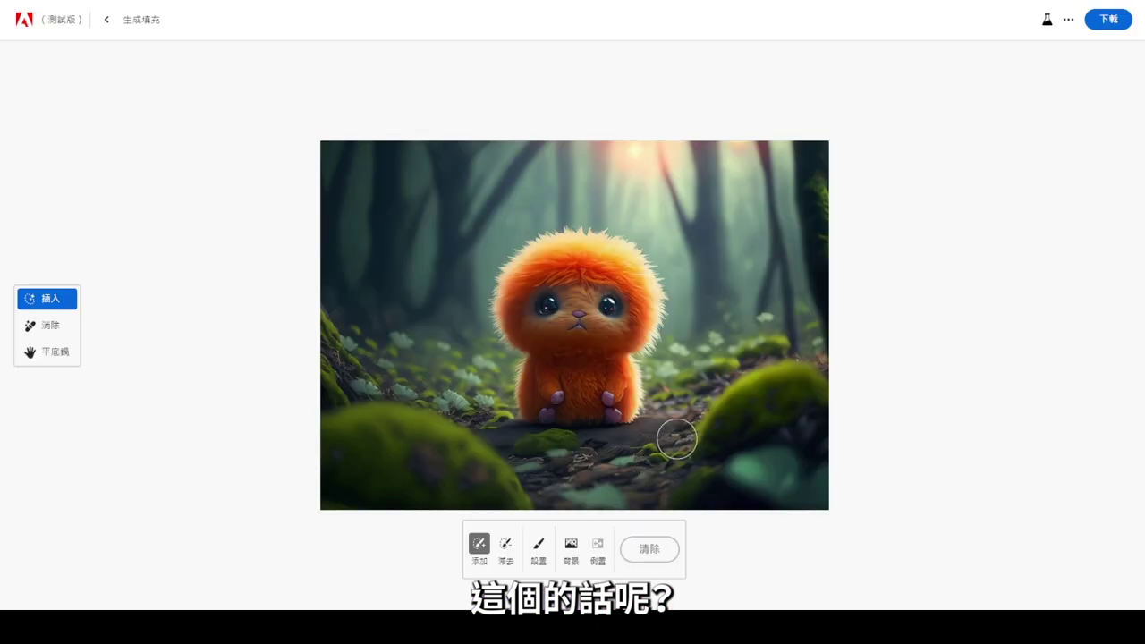
left_click(505, 545)
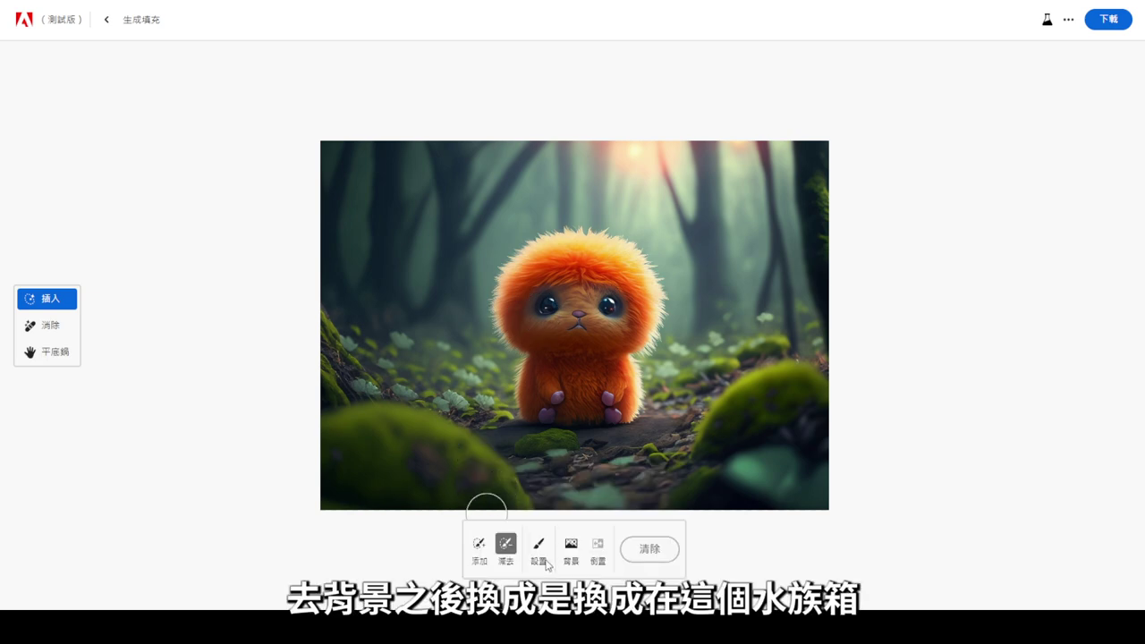
left_click(573, 506)
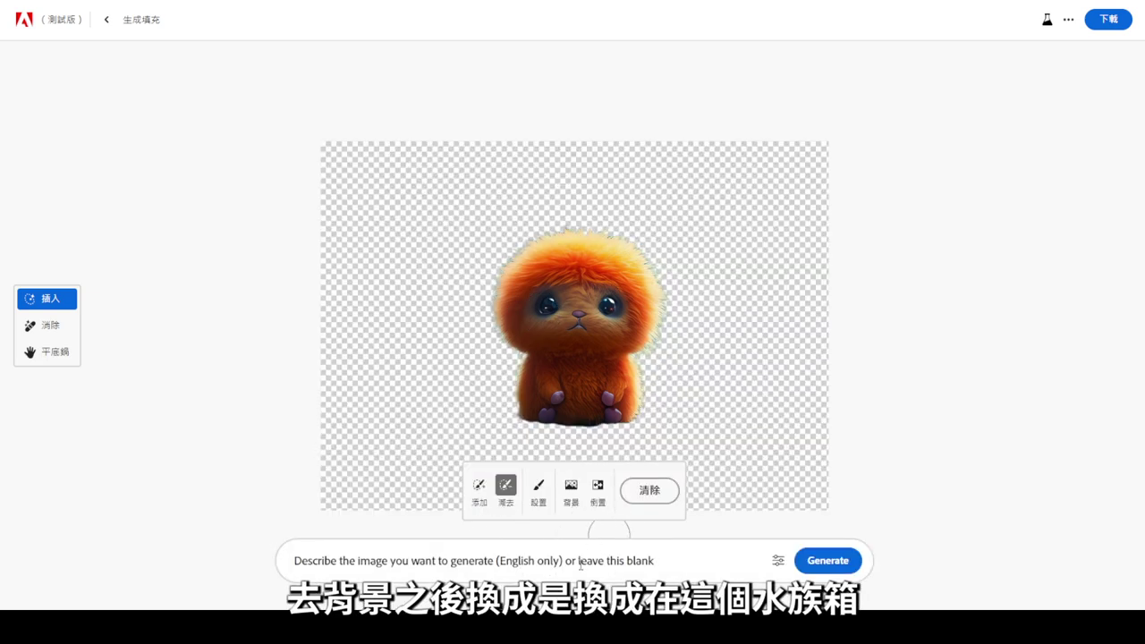
- Generate a new background from the prompt 'in aquarium'
left_click(677, 559)
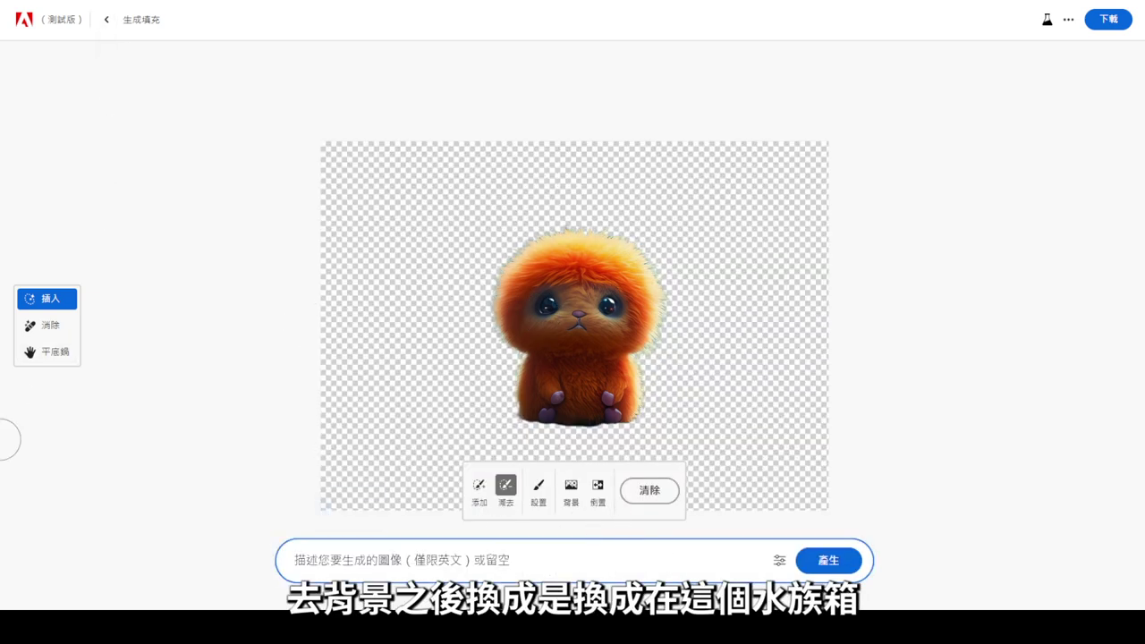
type("ㄜ")
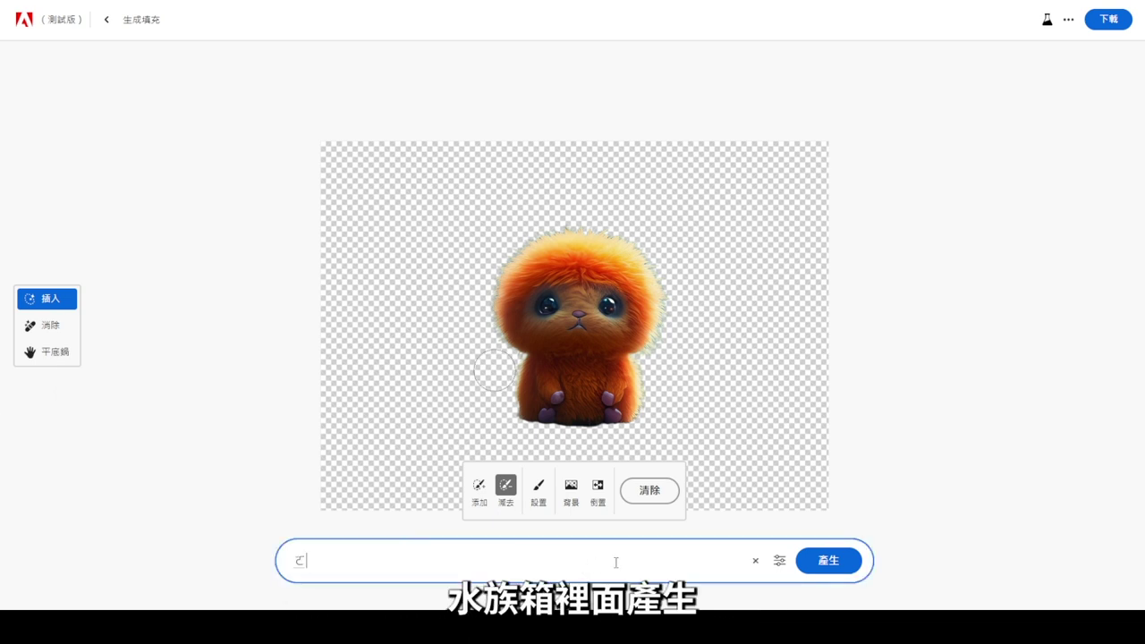
key("BackSpace")
type("in aquarium")
left_click(848, 561)
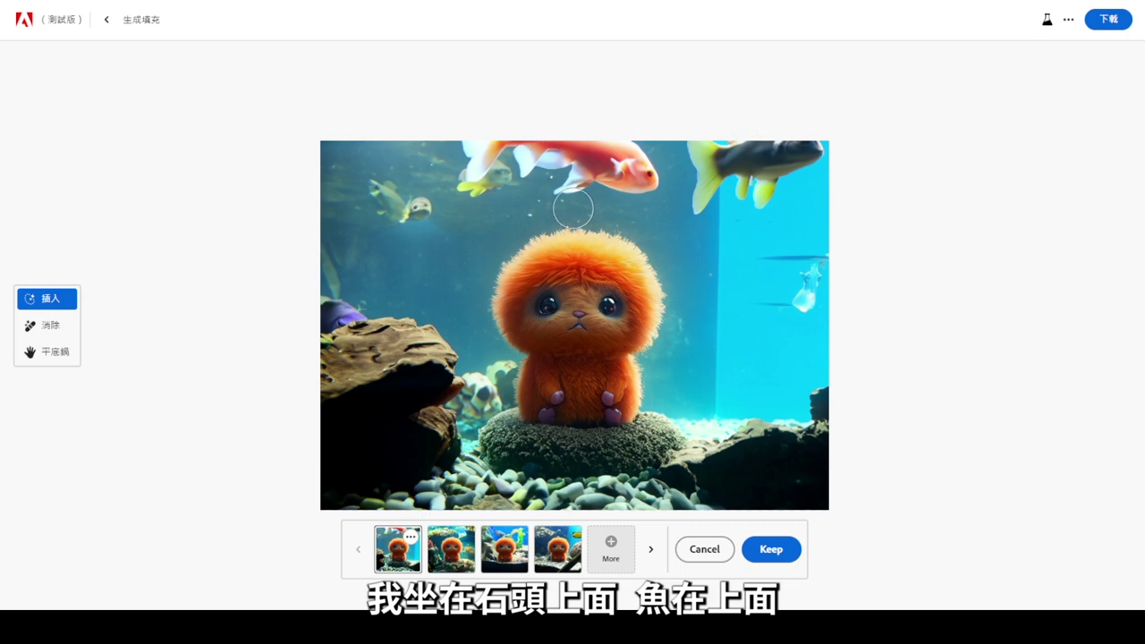
- Choose the yellow-fish aquarium variation, then add and keep a silver fish at the top-left coral
left_click(453, 559)
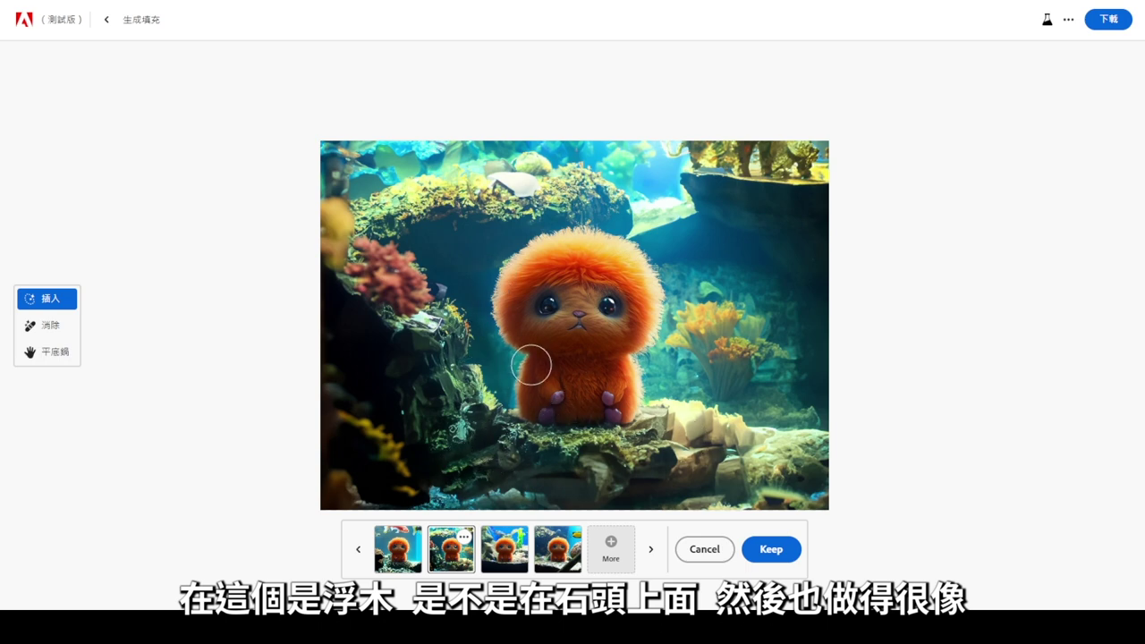
left_click(398, 549)
left_click(503, 548)
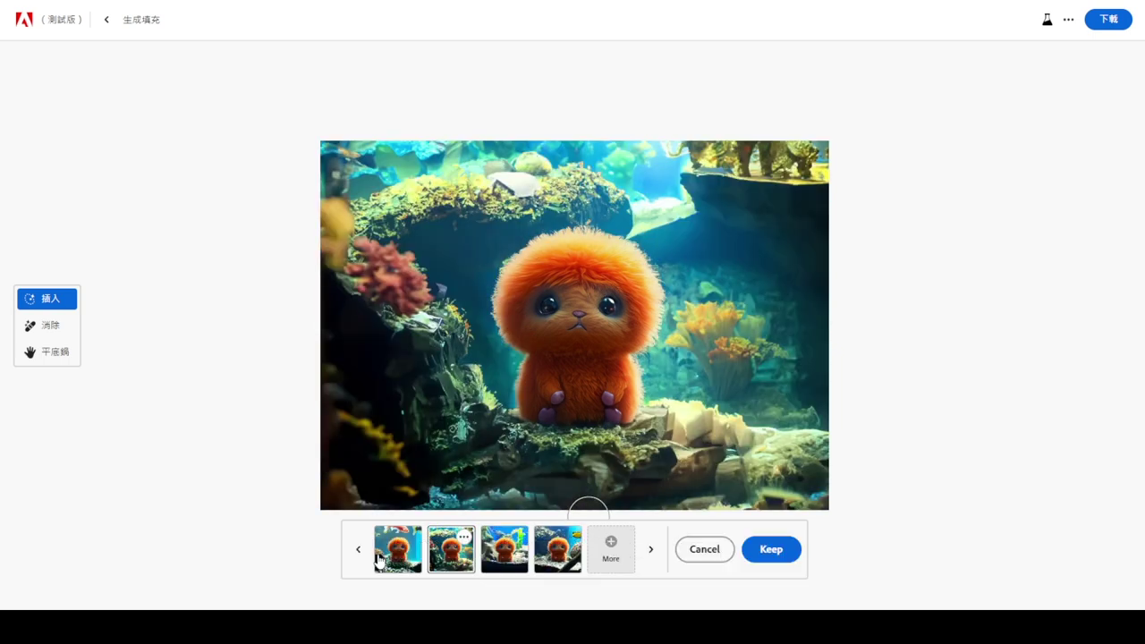
left_click(398, 541)
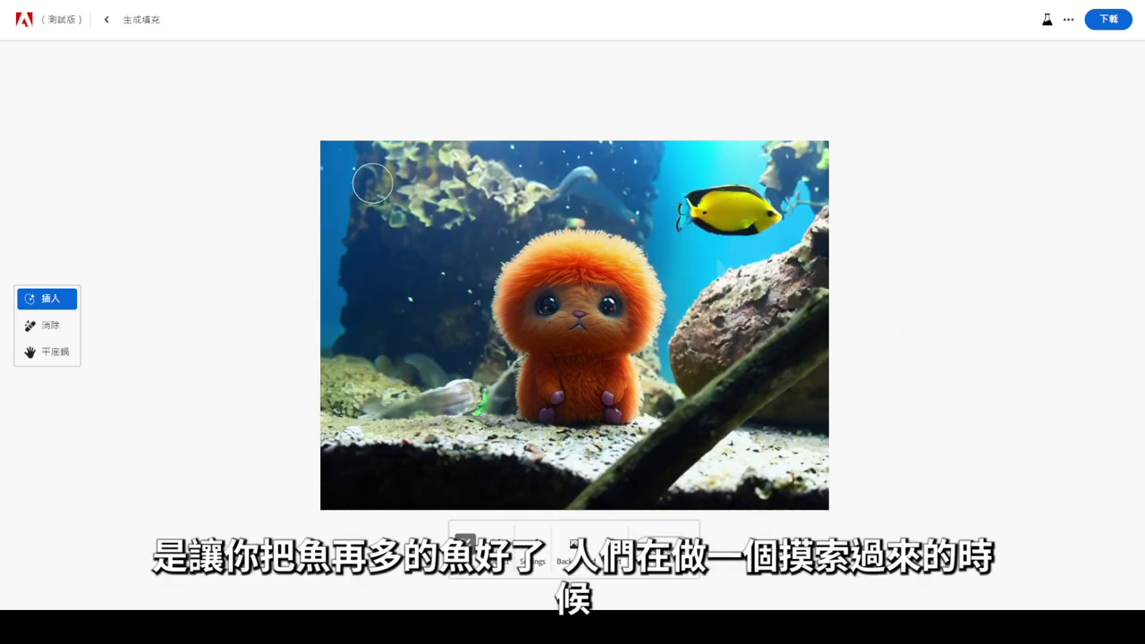
mouse_move(369, 184)
left_mouse_down()
mouse_move(465, 183)
mouse_move(501, 210)
left_mouse_up()
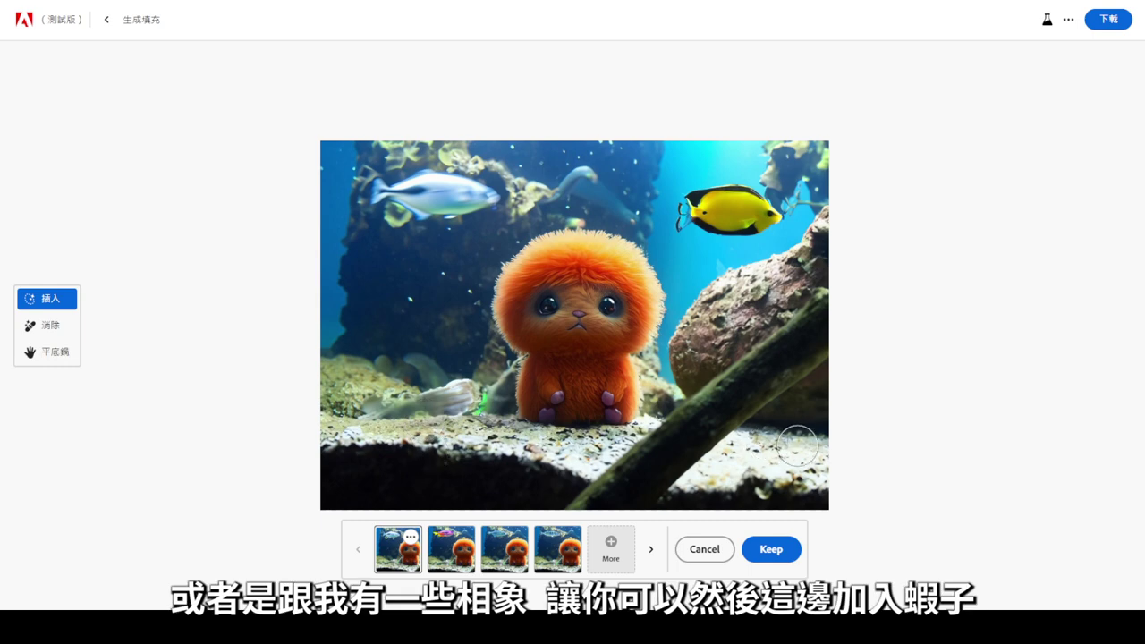
left_click(703, 548)
- Mask gravel and rock patches for 'Shrimp', compare the shrimp variations, and discard them
left_click_drag(751, 440, 810, 442)
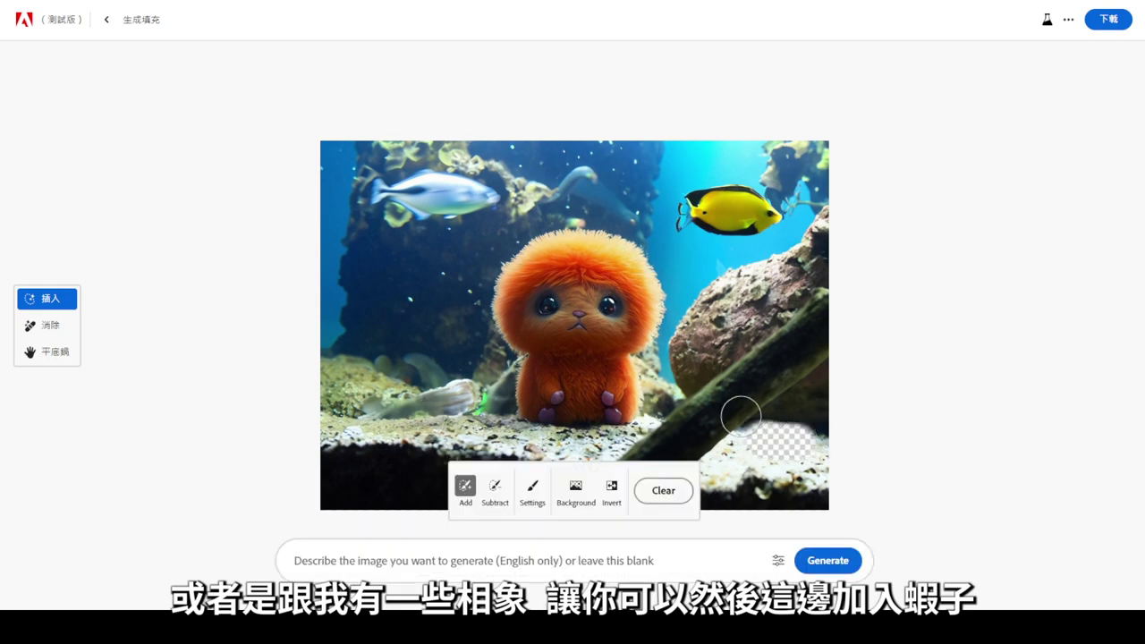
left_click_drag(742, 340, 725, 358)
left_click_drag(353, 371, 394, 384)
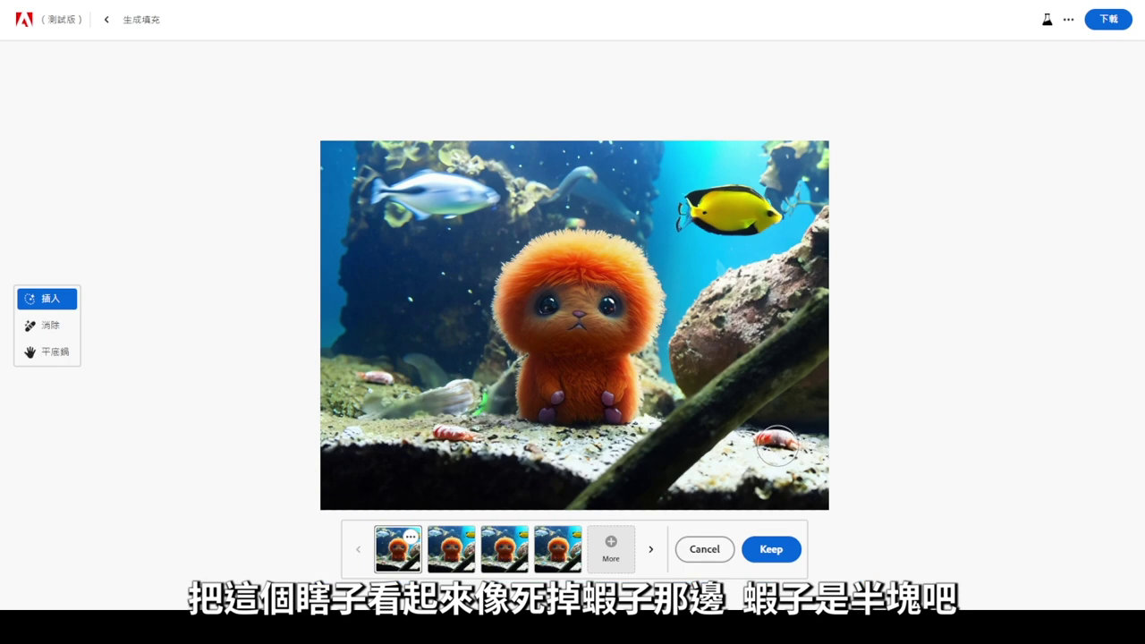
left_click(452, 562)
left_click(501, 552)
left_click(555, 555)
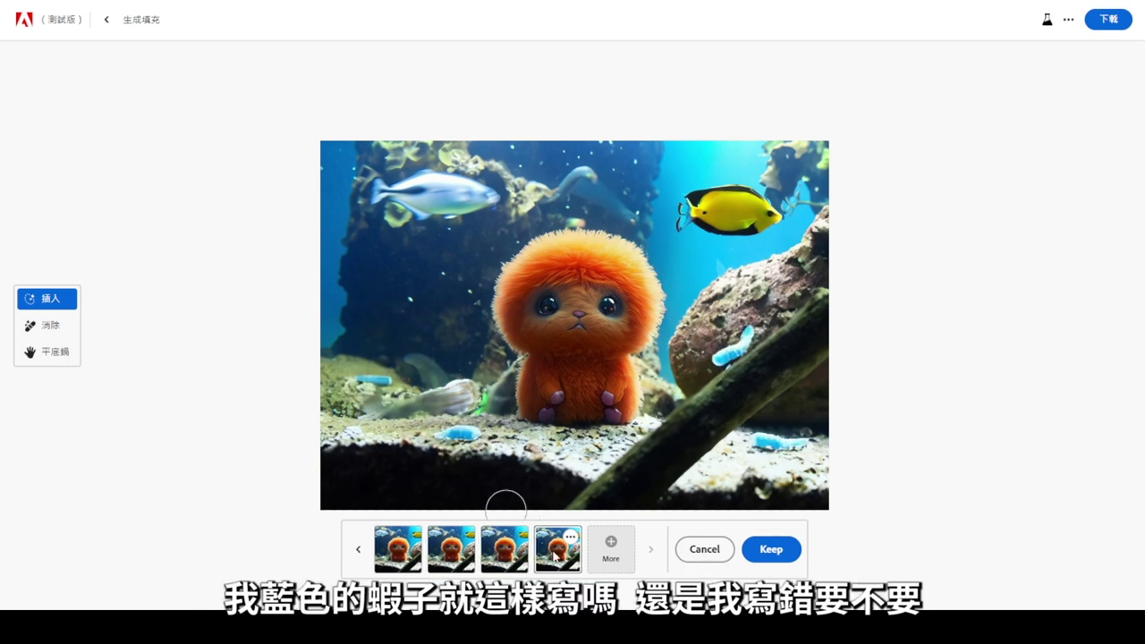
left_click(462, 561)
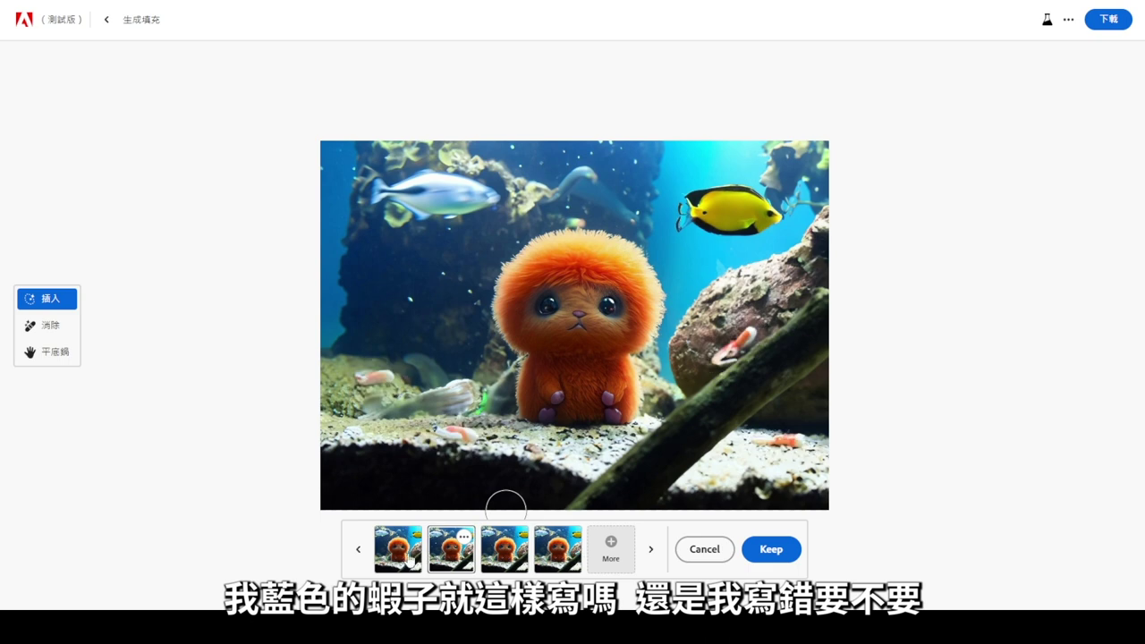
left_click(704, 549)
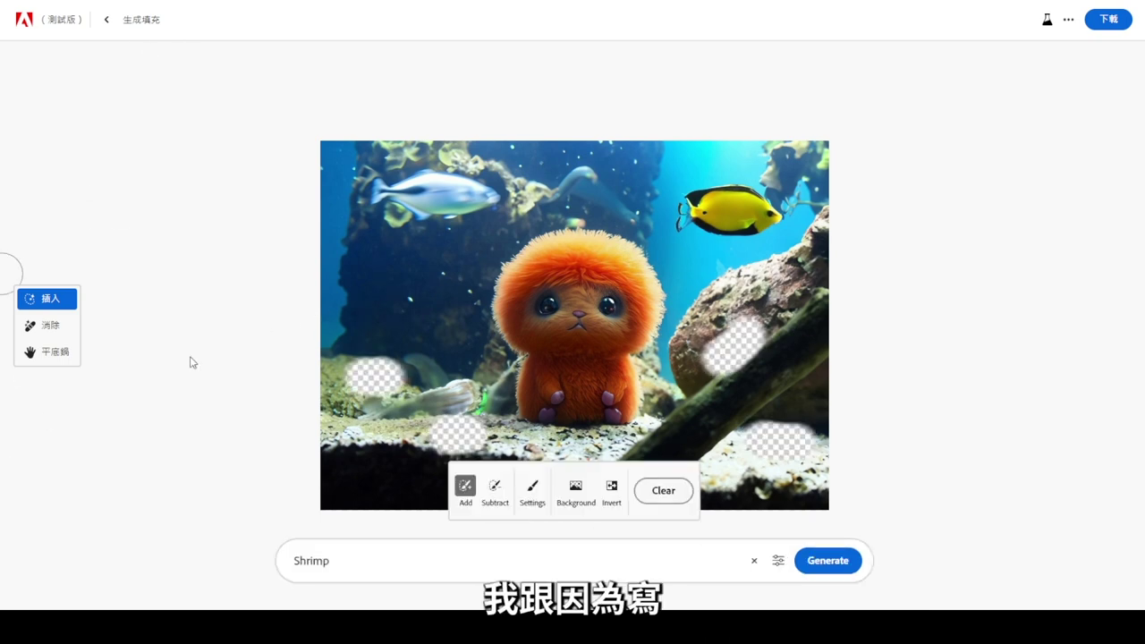
- Generate 'Cherry Shrimp' fills, discard them, and clear the painted areas
left_click(295, 559)
type("Cherry")
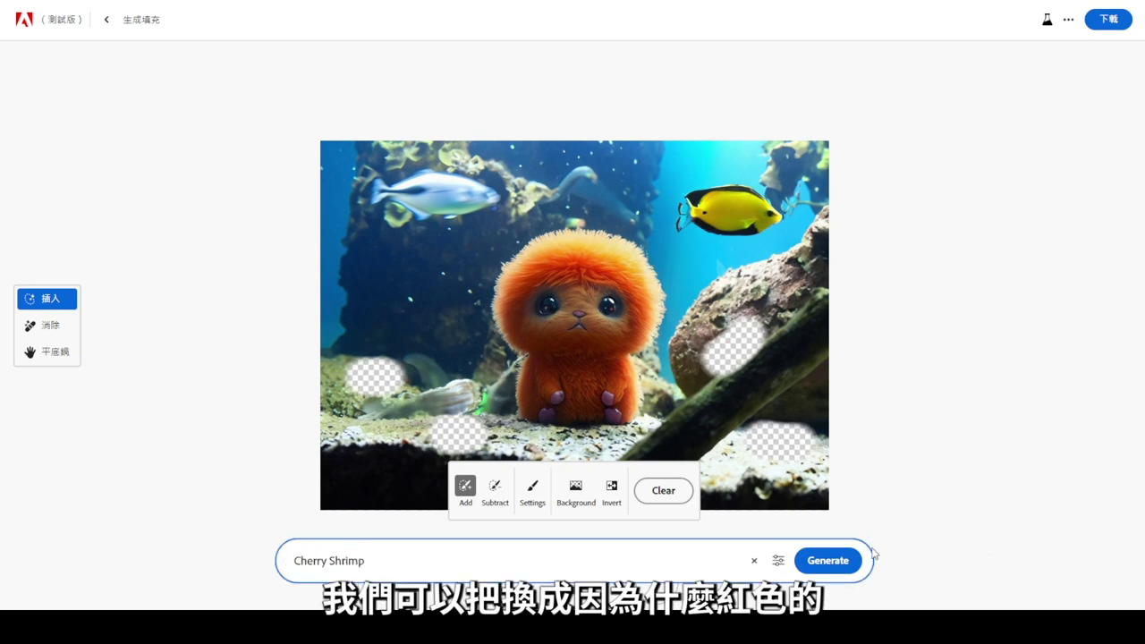
key("Return")
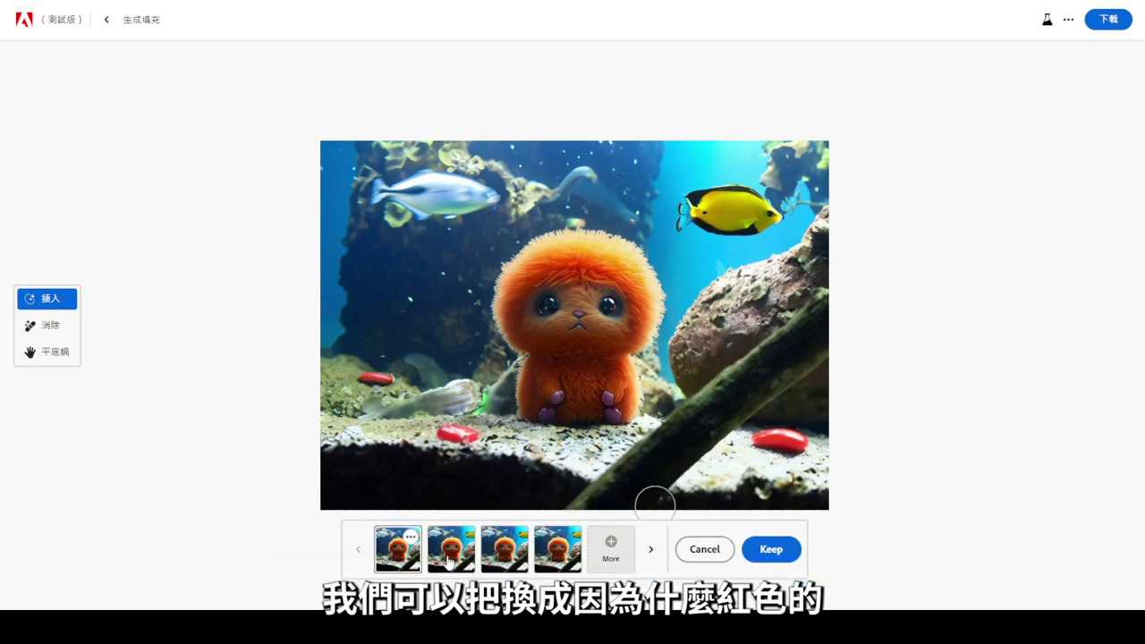
left_click(704, 549)
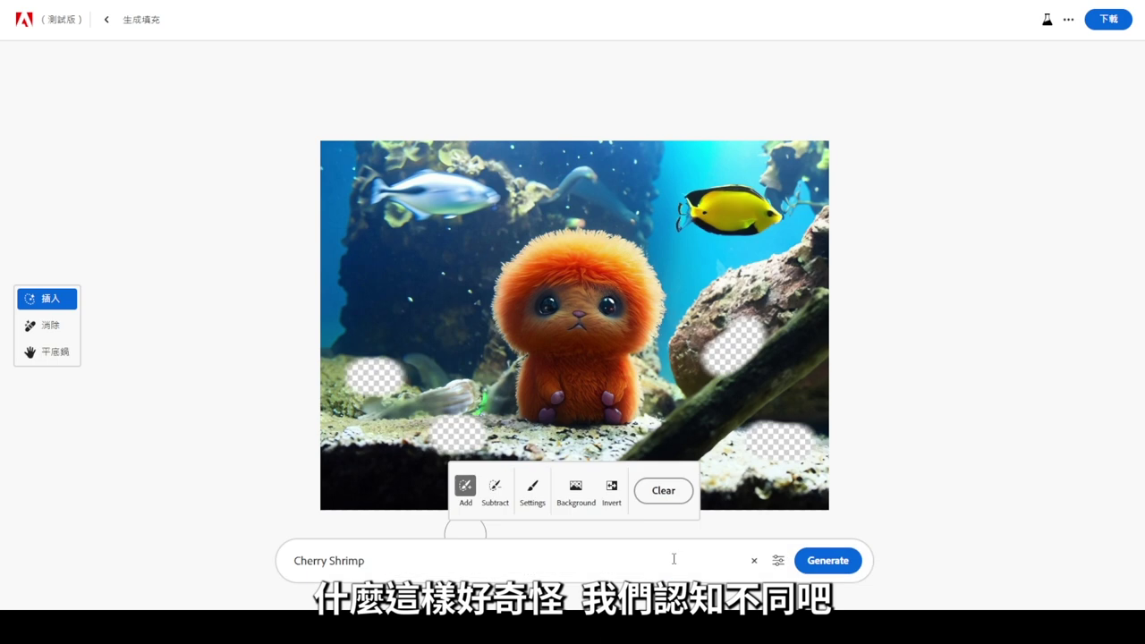
left_click(643, 490)
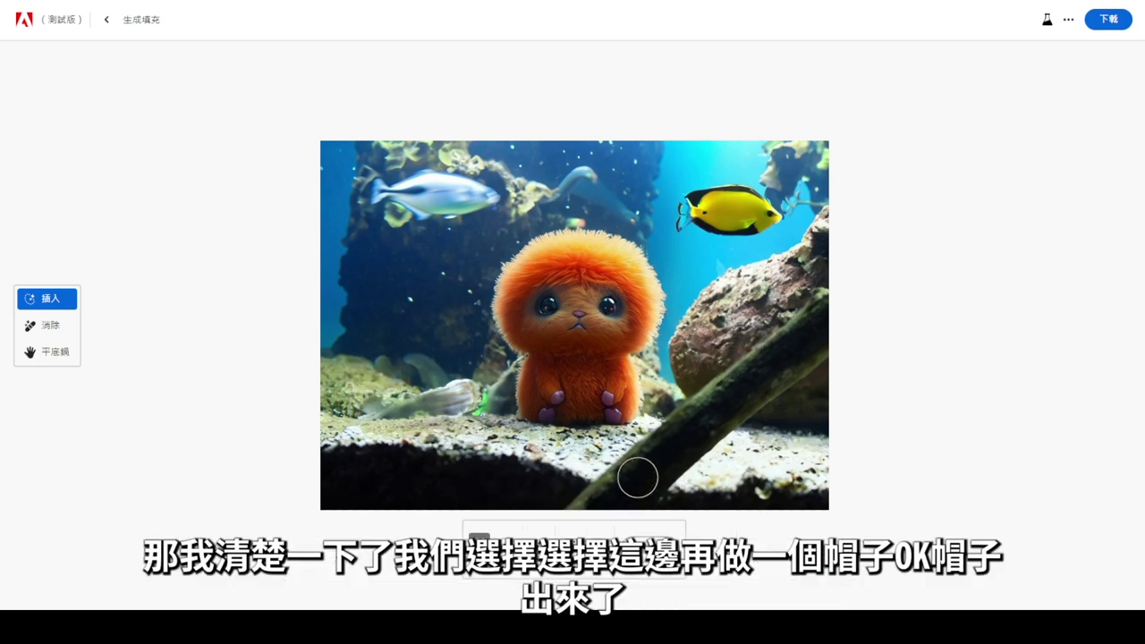
- Mask the creature's head and compare the red, black and witch hat variations
mouse_move(568, 225)
left_mouse_down()
mouse_move(550, 229)
mouse_move(613, 228)
mouse_move(585, 174)
left_mouse_up()
left_click(450, 549)
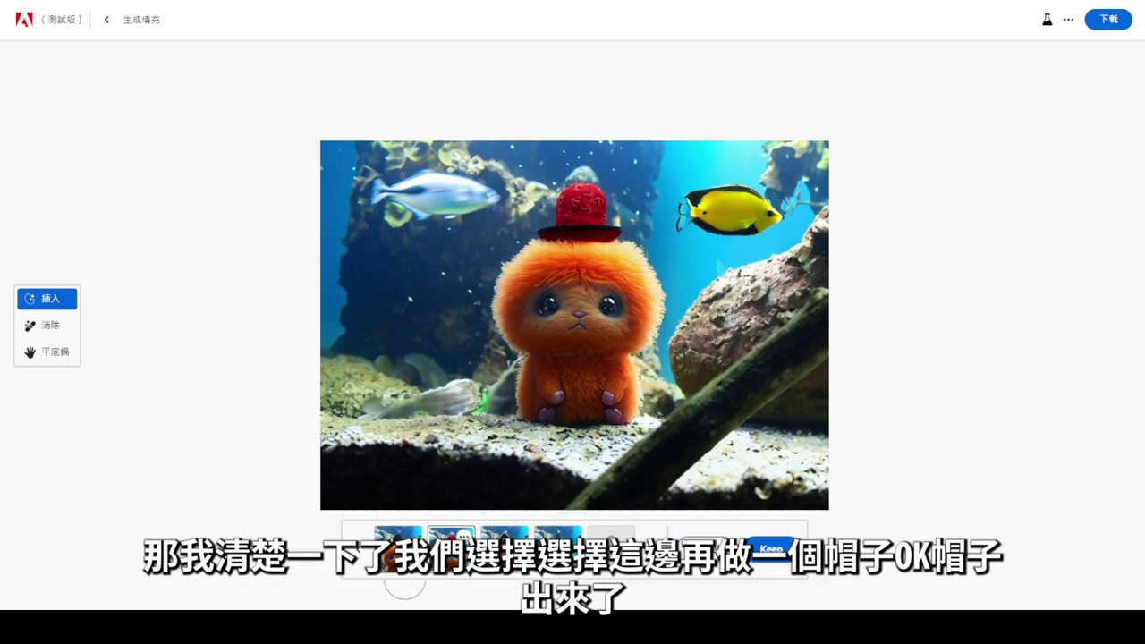
left_click(499, 556)
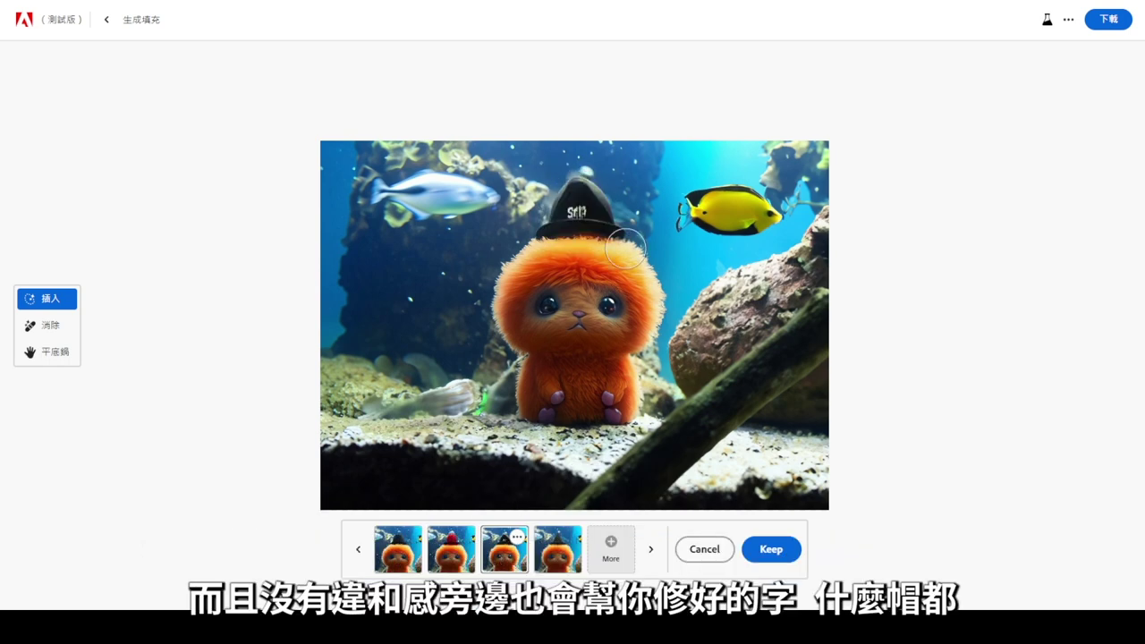
left_click(565, 552)
left_click(458, 557)
left_click(503, 549)
left_click(556, 549)
left_click(465, 559)
- Regenerate the hat options, preview the green and black hats, then discard them
left_click(611, 547)
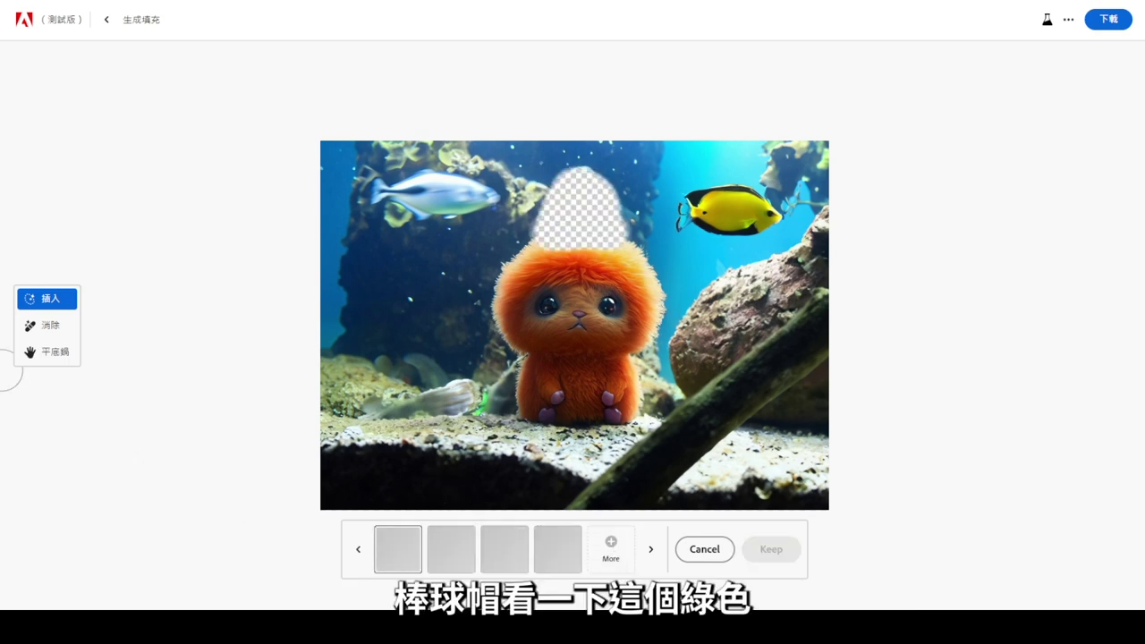
left_click(556, 550)
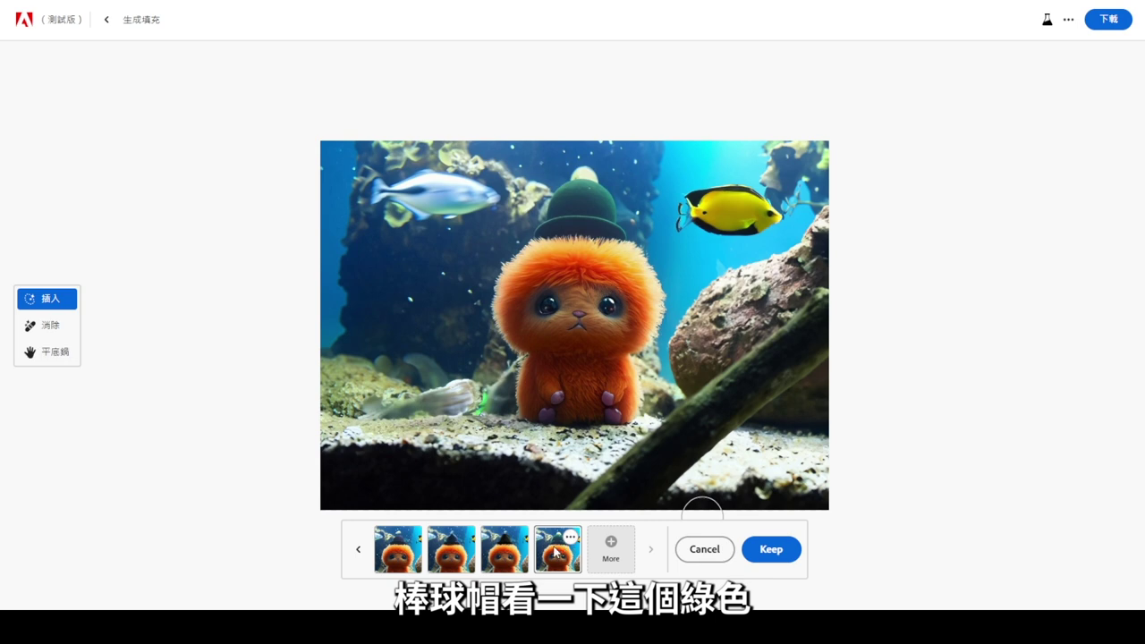
left_click(503, 559)
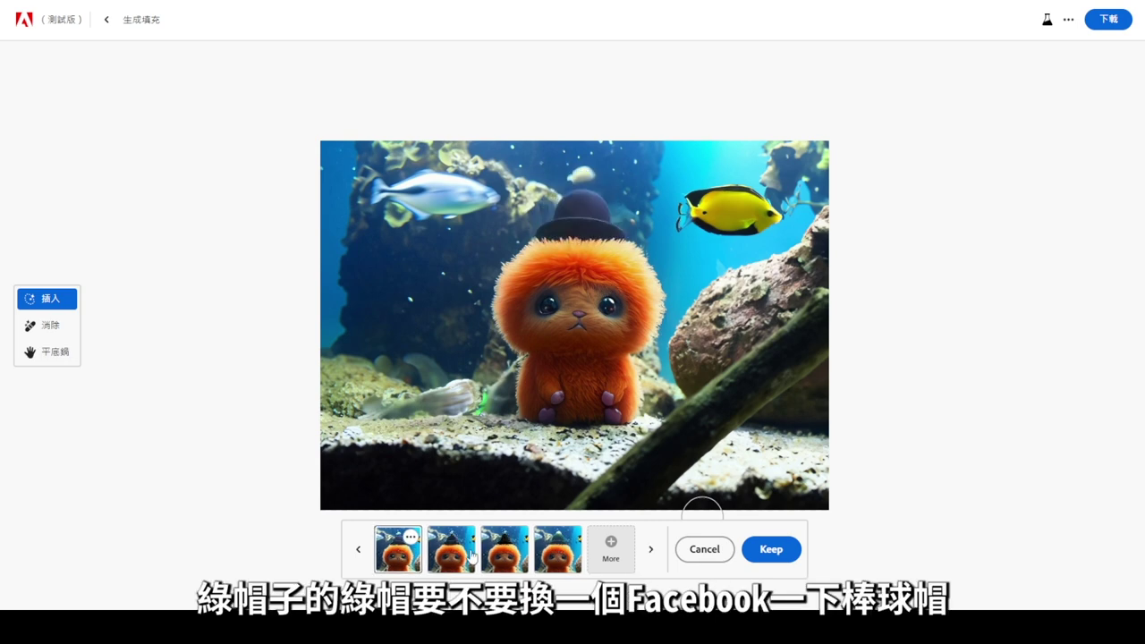
left_click(704, 549)
- Regenerate with the prompt 'baseball cap' and keep the white cap marked 8
key("BackSpace")
key("BackSpace")
key("BackSpace")
type("baseball cap")
left_click(827, 559)
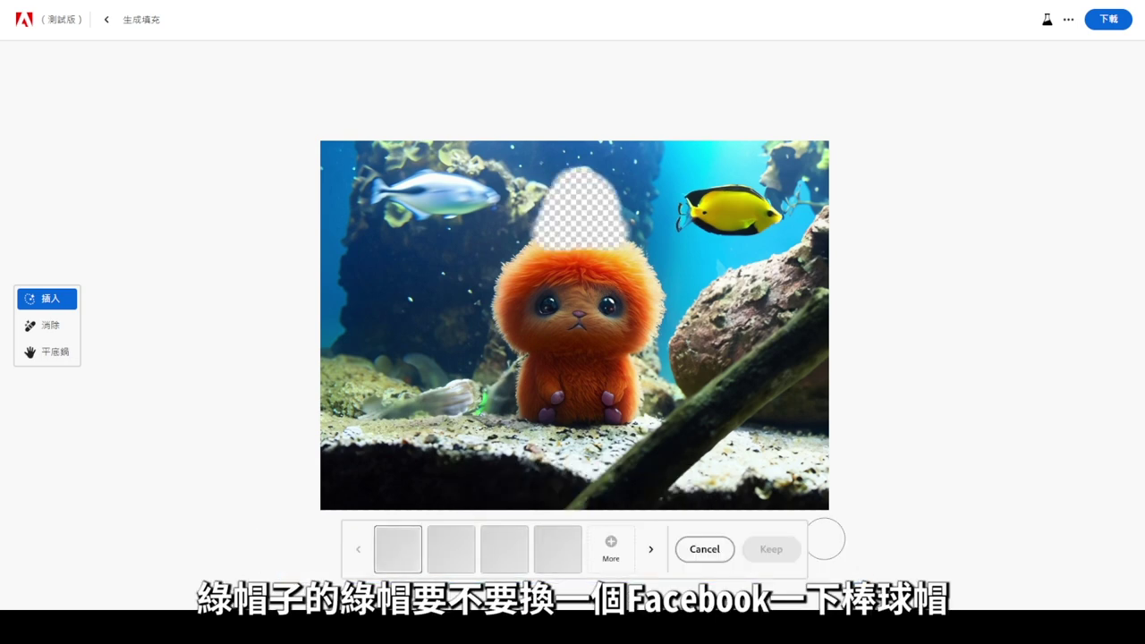
left_click(451, 552)
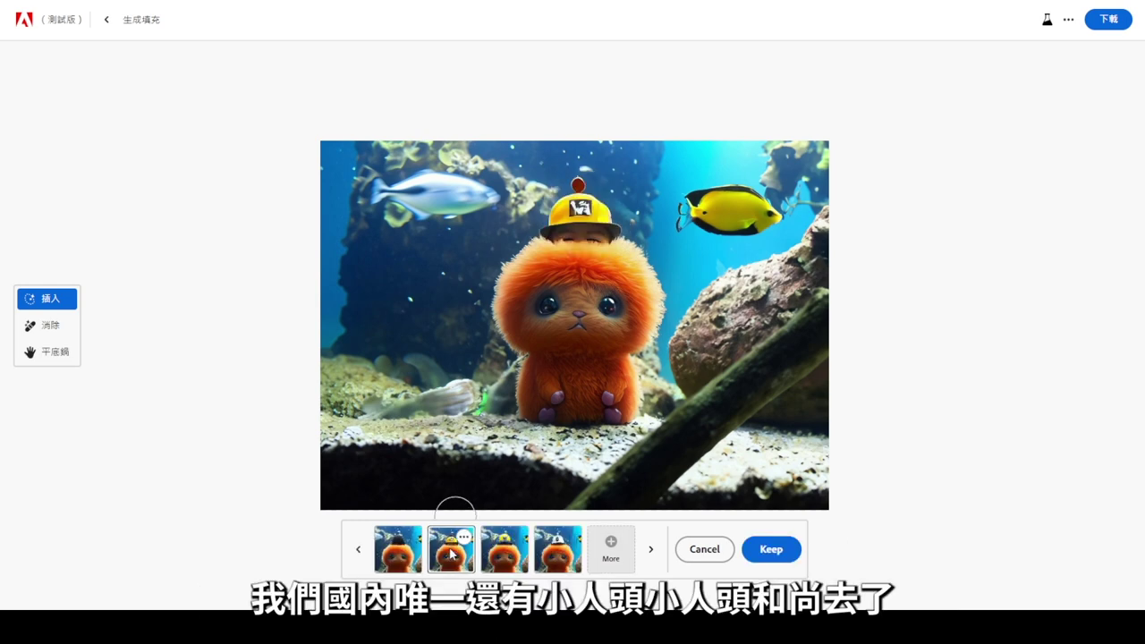
left_click(507, 554)
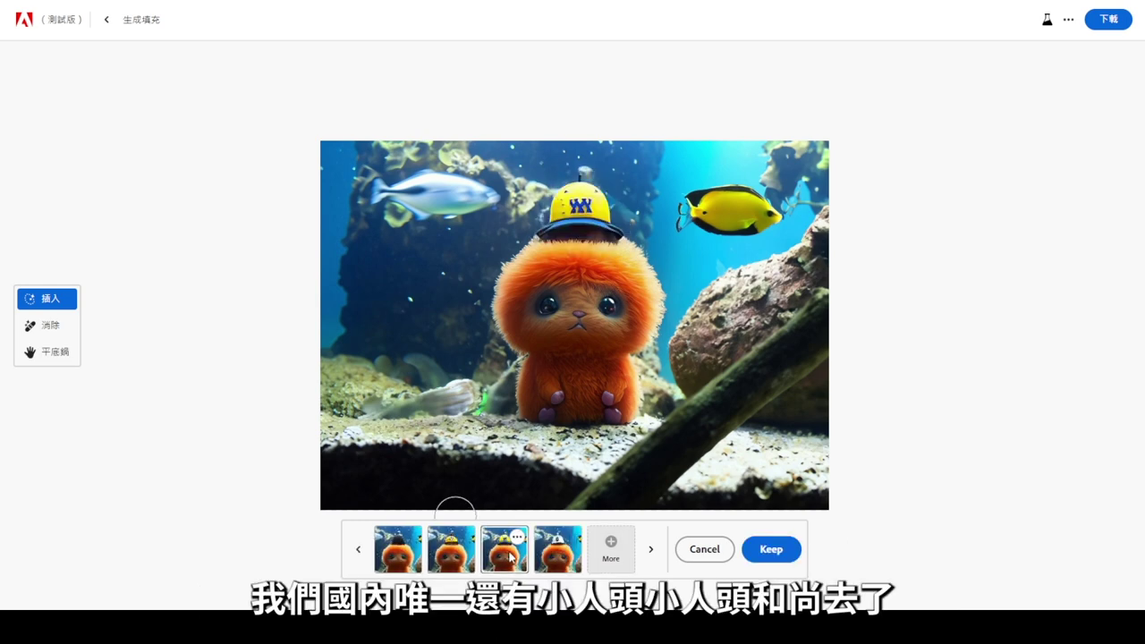
left_click(559, 557)
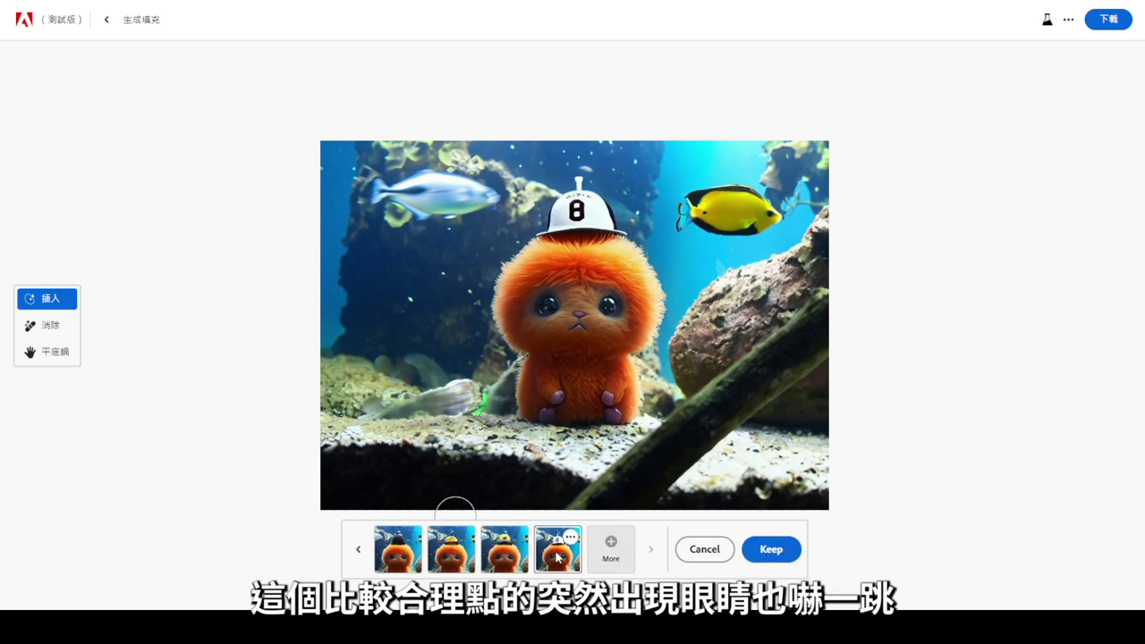
left_click(454, 556)
left_click(391, 566)
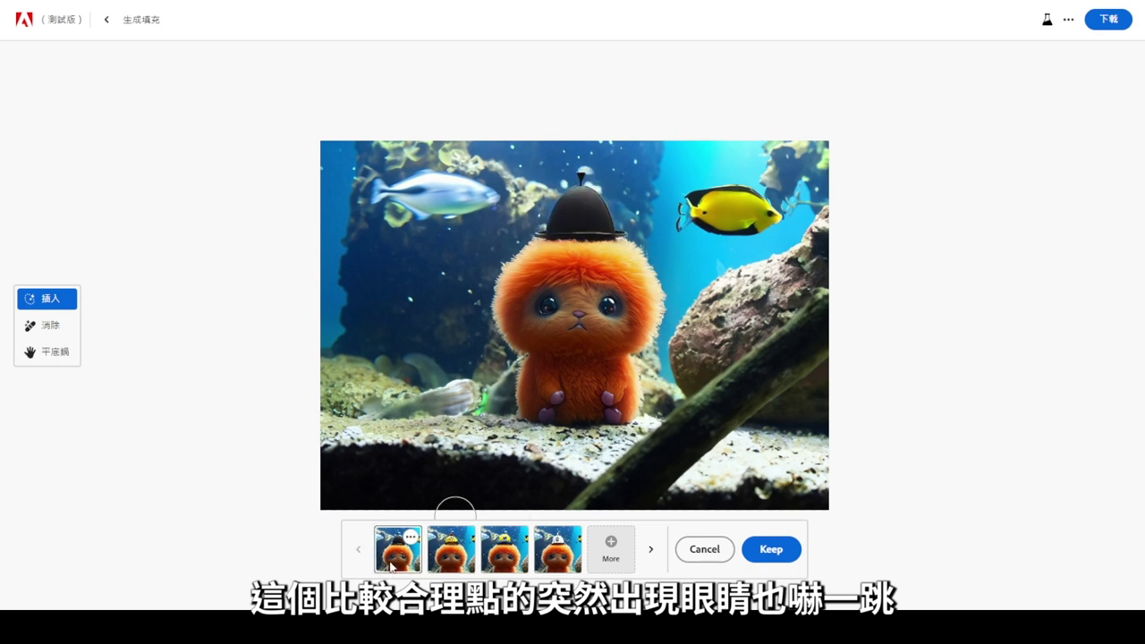
left_click(557, 554)
left_click(771, 549)
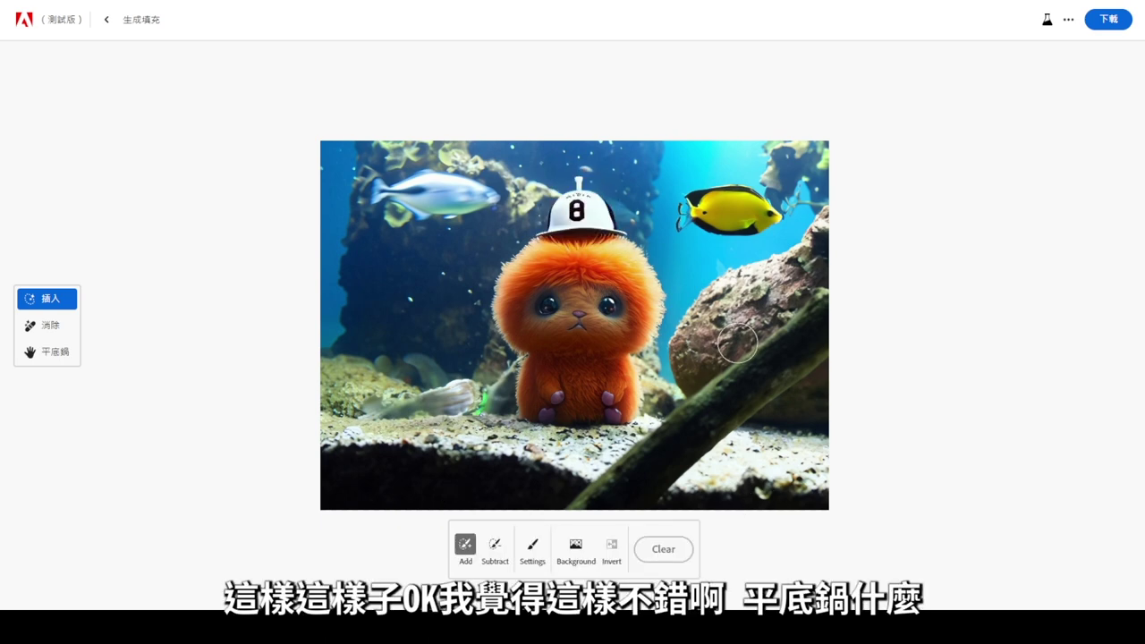
- Brush out the pale lower-left fish and the diagonal stick, then keep the result
left_click(58, 360)
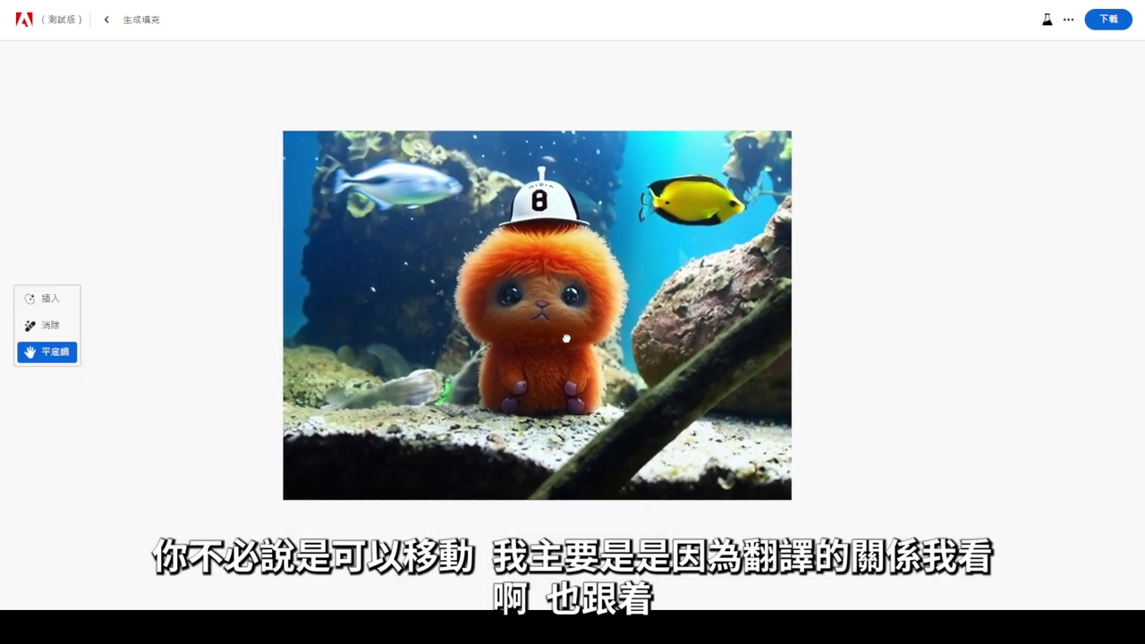
mouse_move(595, 325)
left_mouse_down()
mouse_move(590, 295)
mouse_move(470, 350)
left_mouse_up()
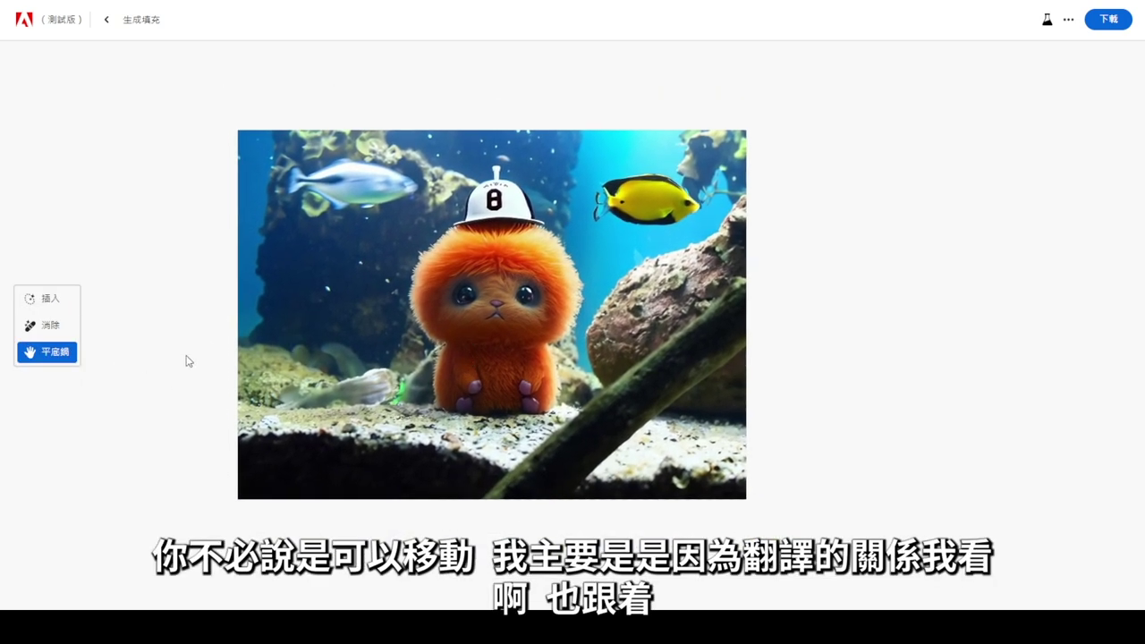
mouse_move(465, 310)
left_mouse_down()
mouse_move(365, 310)
mouse_move(483, 303)
left_mouse_up()
left_click(52, 325)
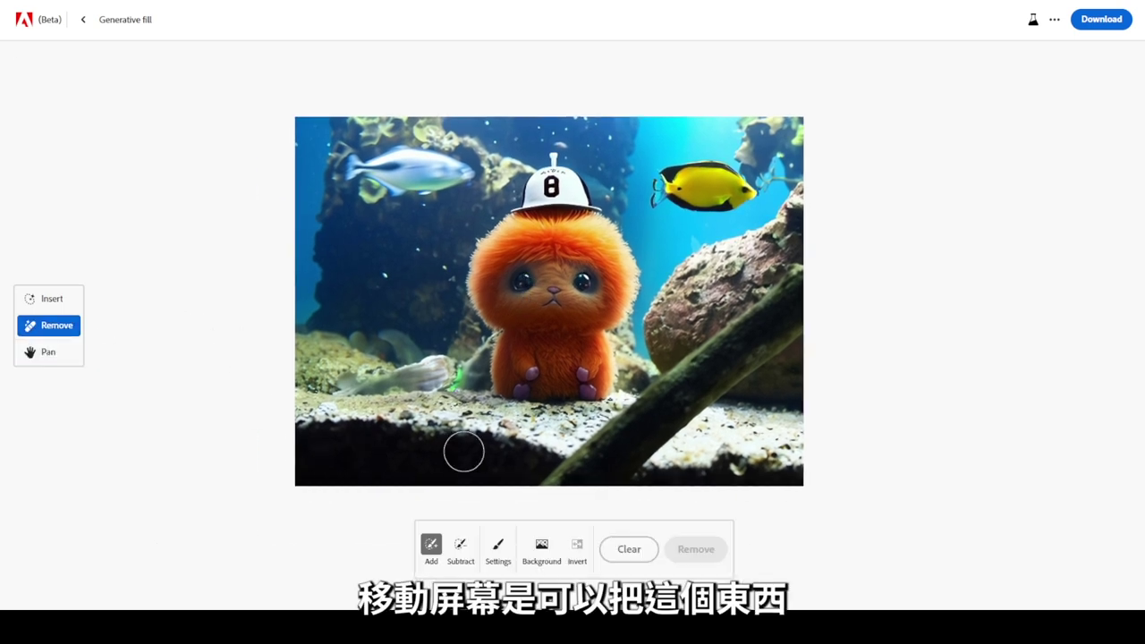
left_click_drag(444, 358, 348, 392)
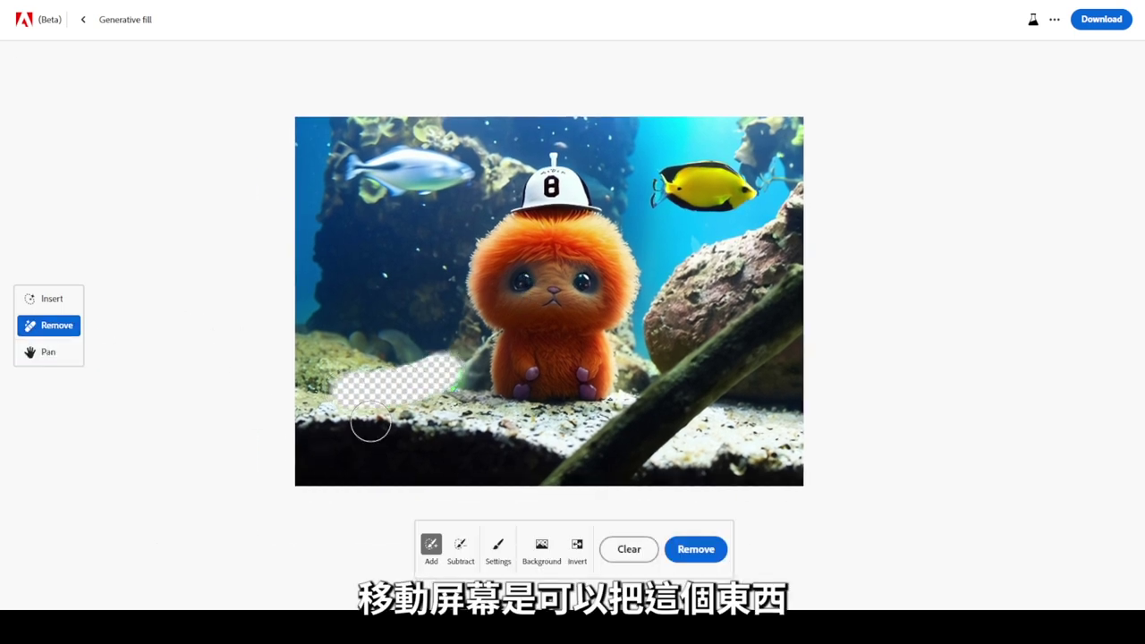
mouse_move(565, 475)
left_mouse_down()
mouse_move(626, 383)
mouse_move(723, 345)
mouse_move(817, 271)
mouse_move(775, 351)
mouse_move(644, 429)
mouse_move(608, 465)
left_mouse_up()
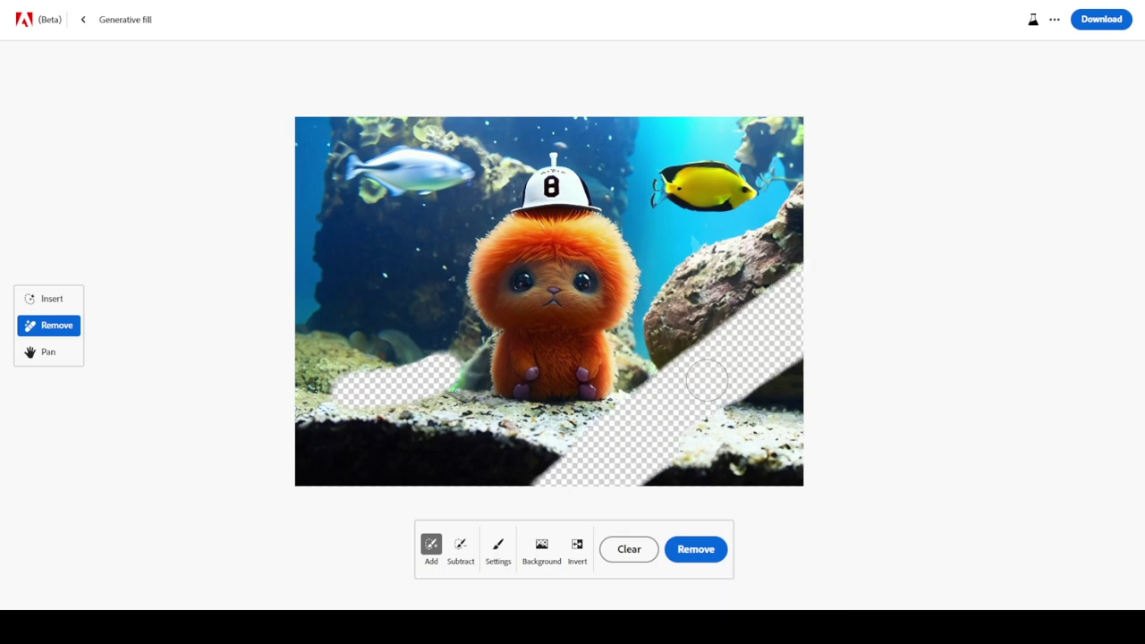
left_click(696, 549)
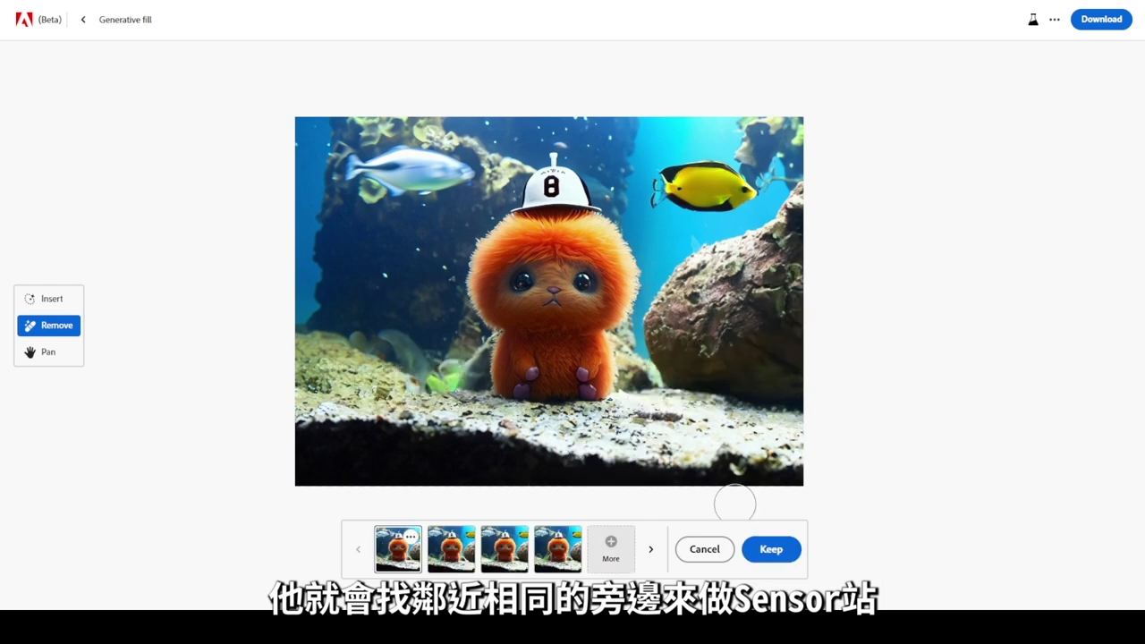
left_click(780, 549)
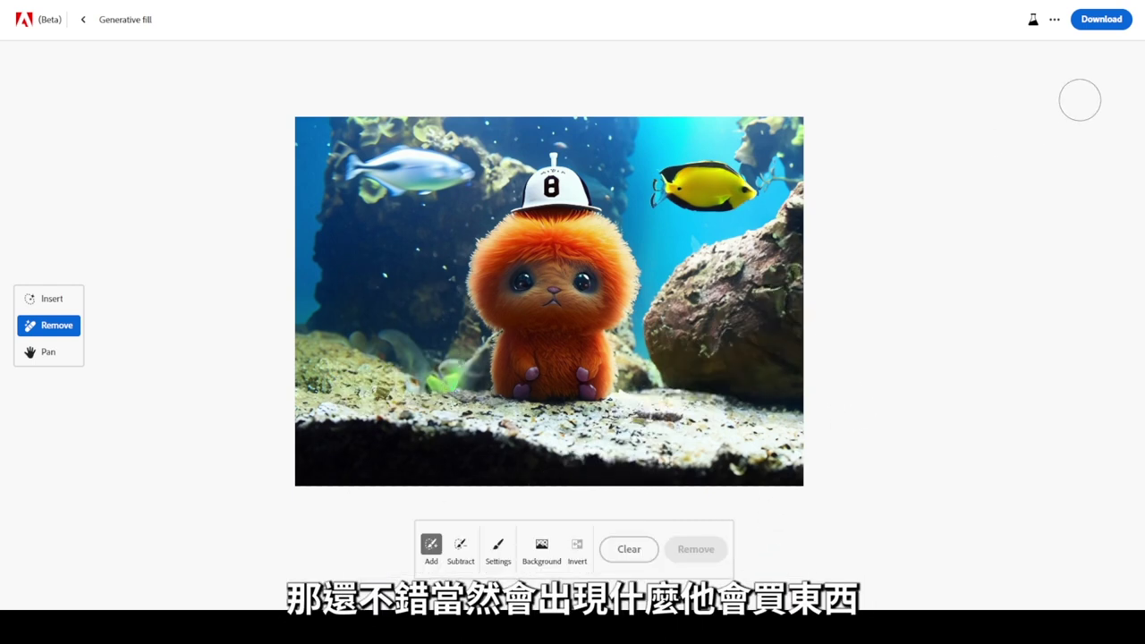
- Download the edited aquarium image, then open the astronaut sample from the Generative fill gallery
left_click(1106, 22)
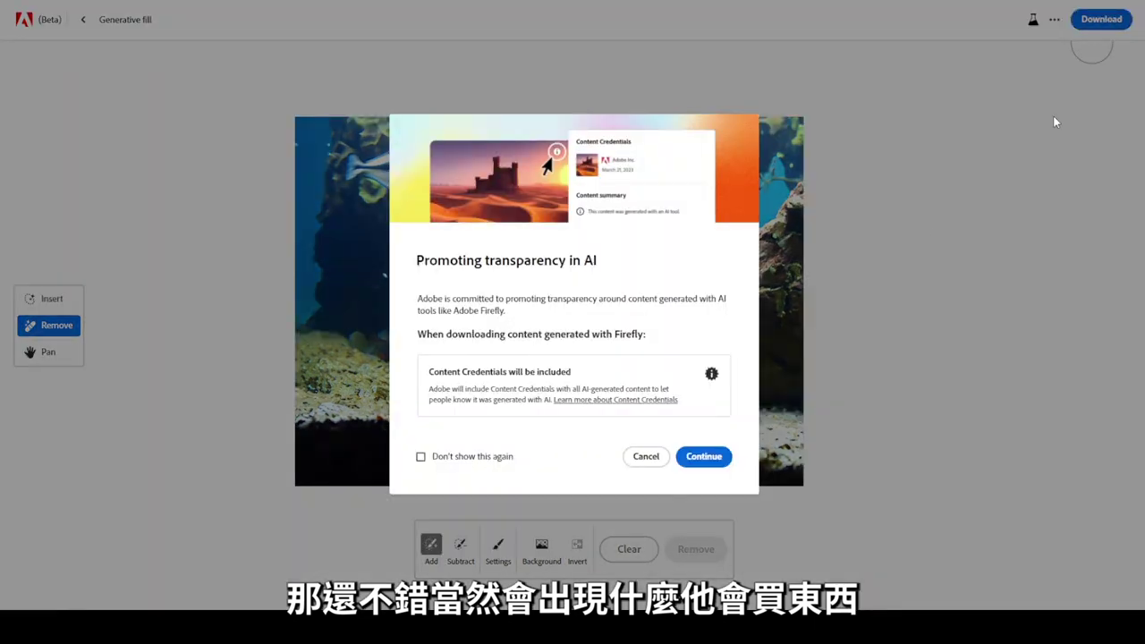
left_click(703, 456)
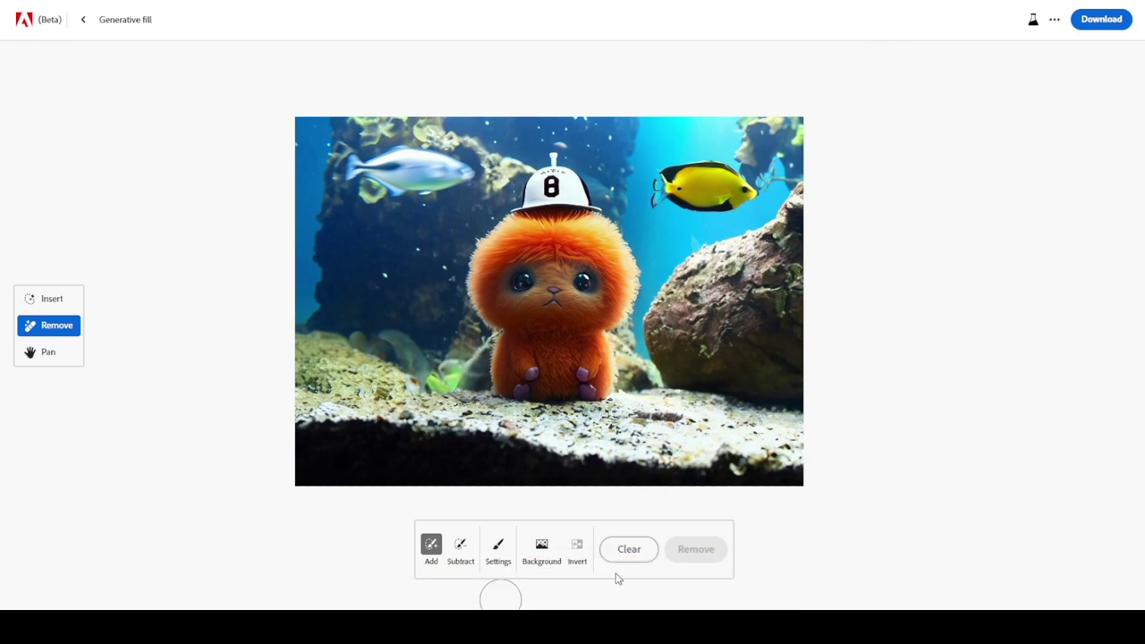
left_click(84, 19)
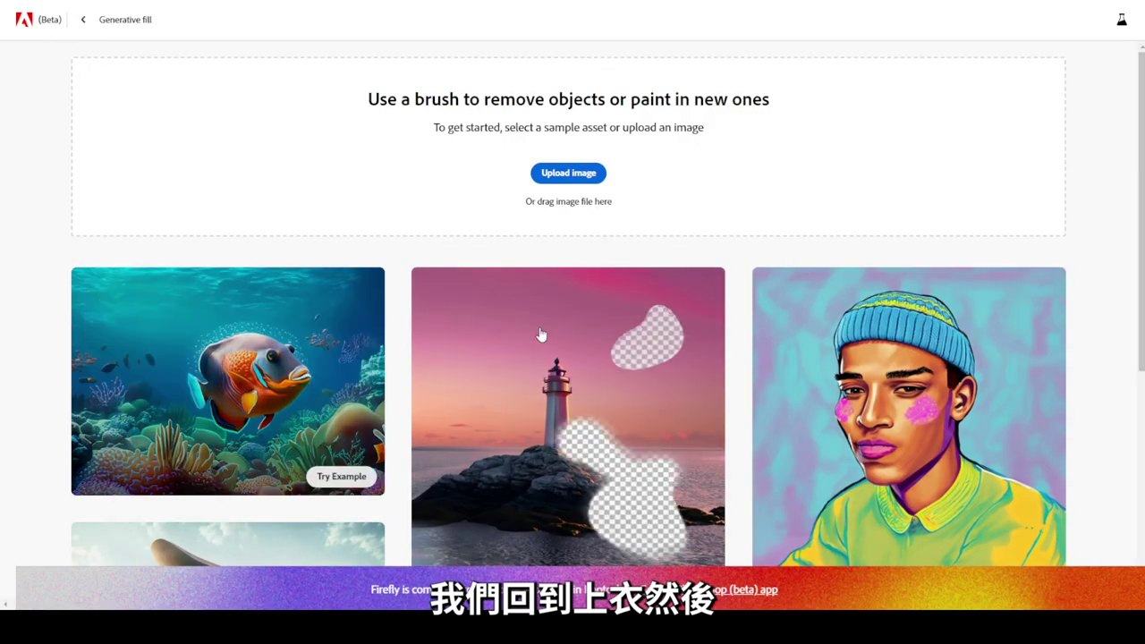
scroll(639, 375, "down", 3)
scroll(638, 375, "down", 1)
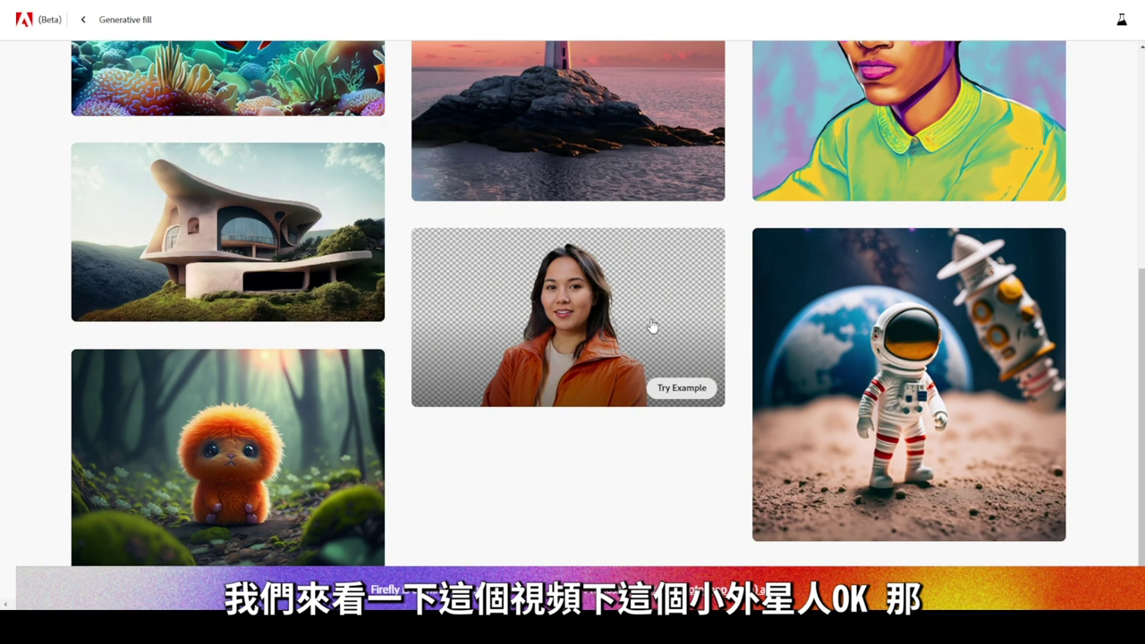
left_click(868, 421)
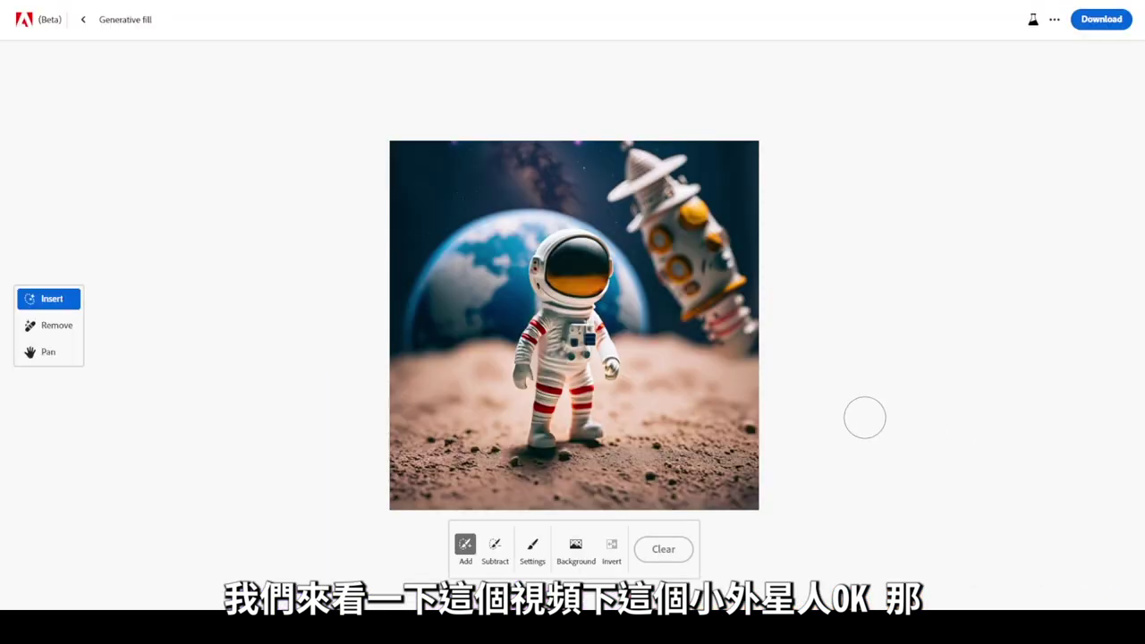
- Remove the astronaut's background and generate a backdrop from the prompt 'above the moon'
left_click(574, 548)
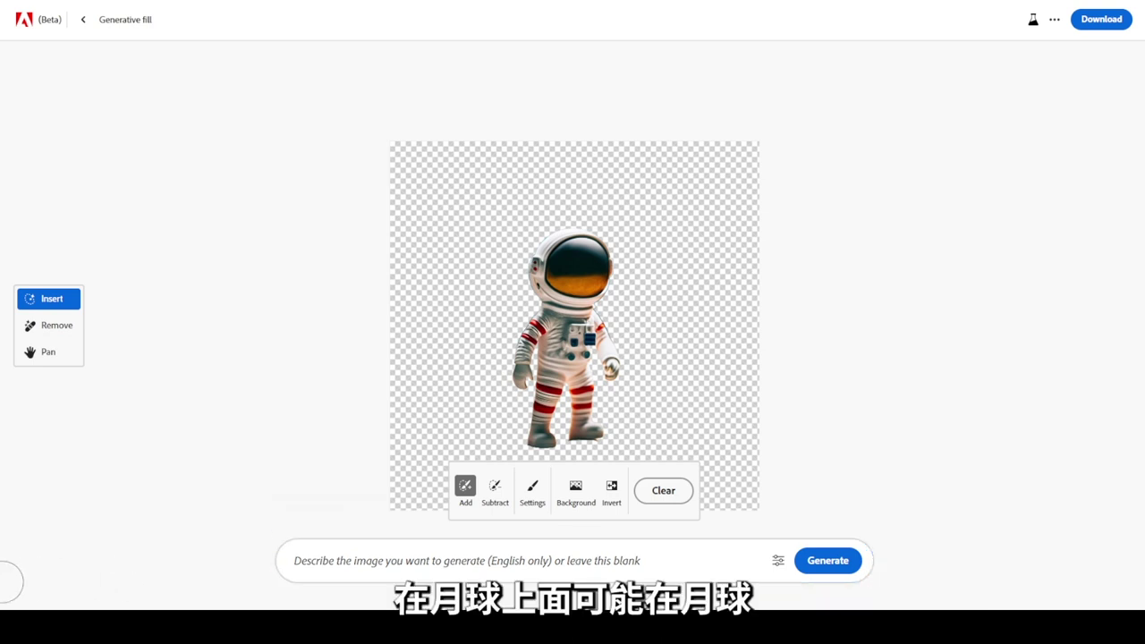
left_click(518, 561)
type("above the moon")
left_click(827, 561)
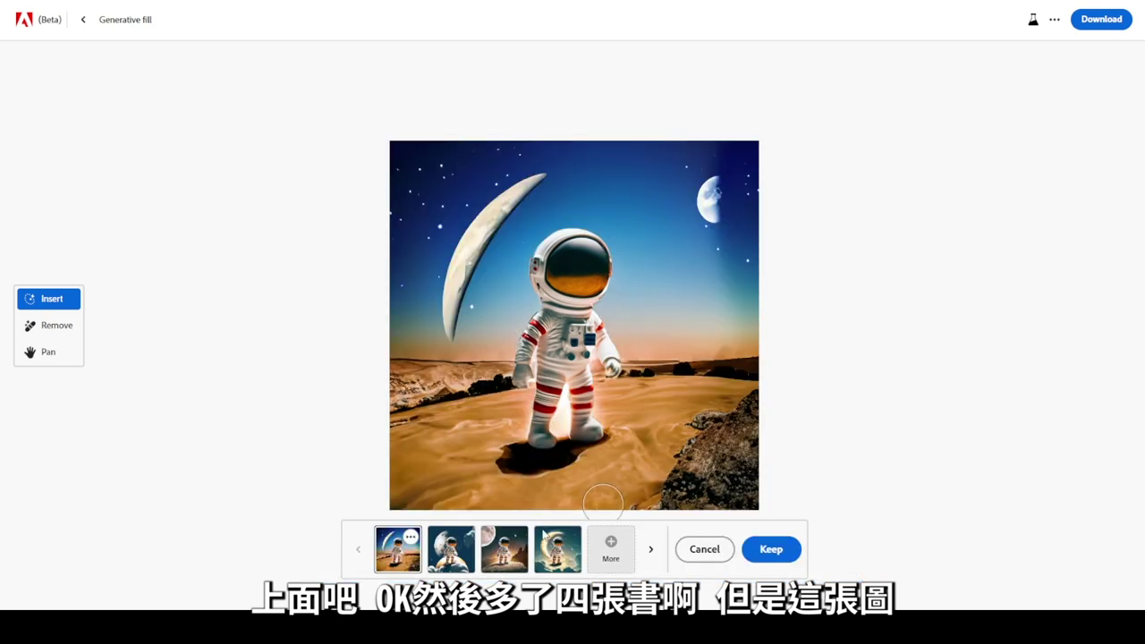
- Keep the moon-and-mountains variation, then mask the area right of the astronaut
left_click(444, 562)
left_click(402, 557)
left_click(447, 559)
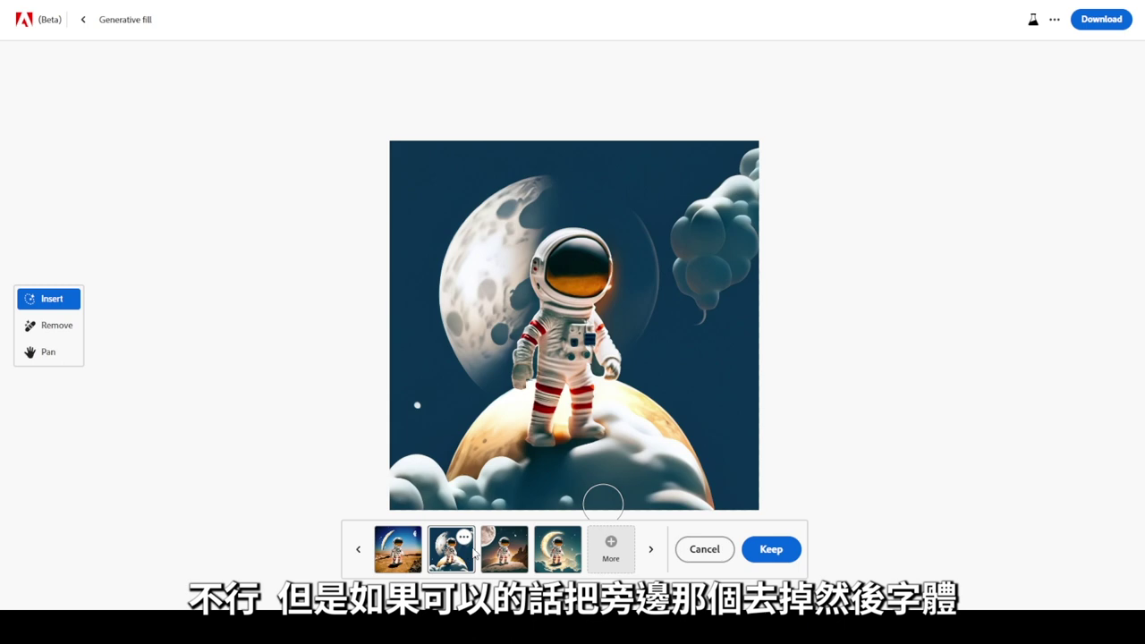
left_click(391, 560)
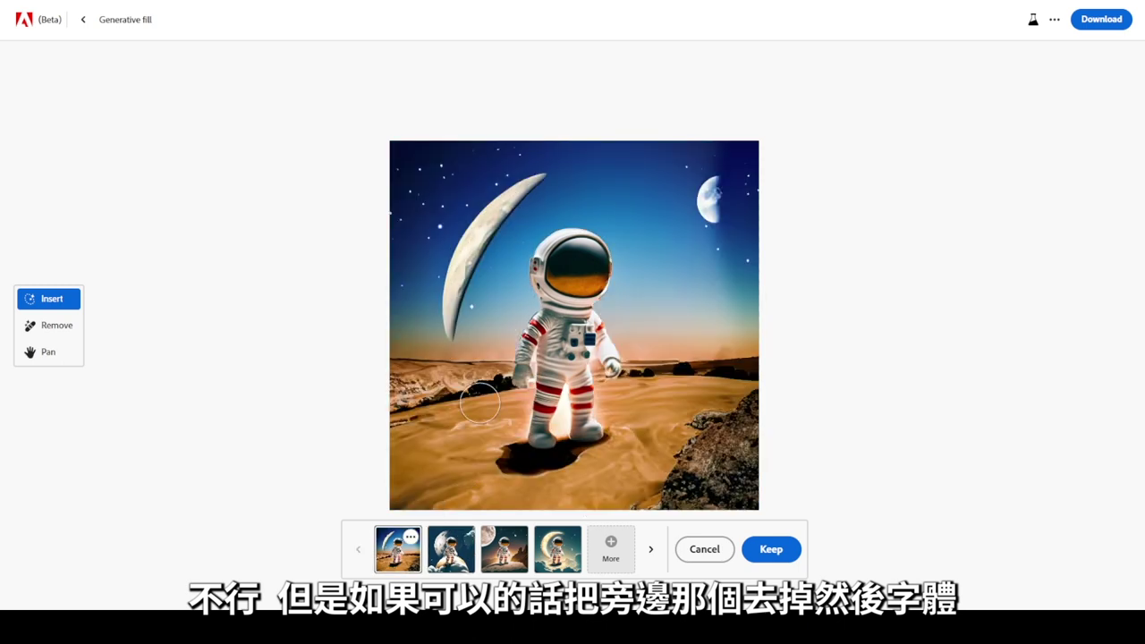
left_click(516, 561)
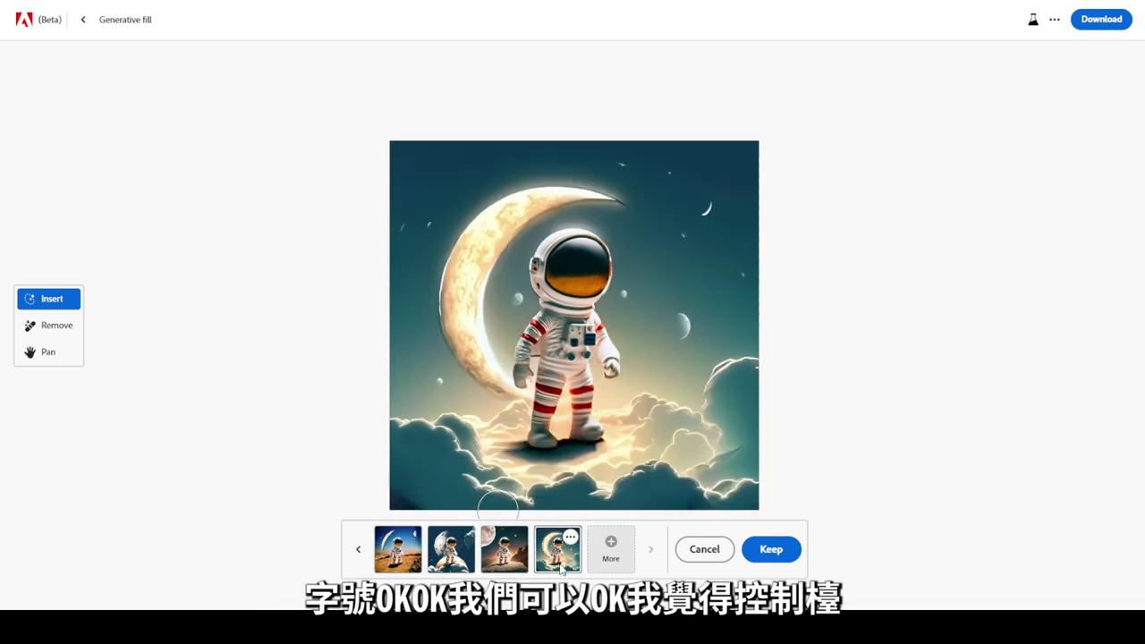
left_click(771, 549)
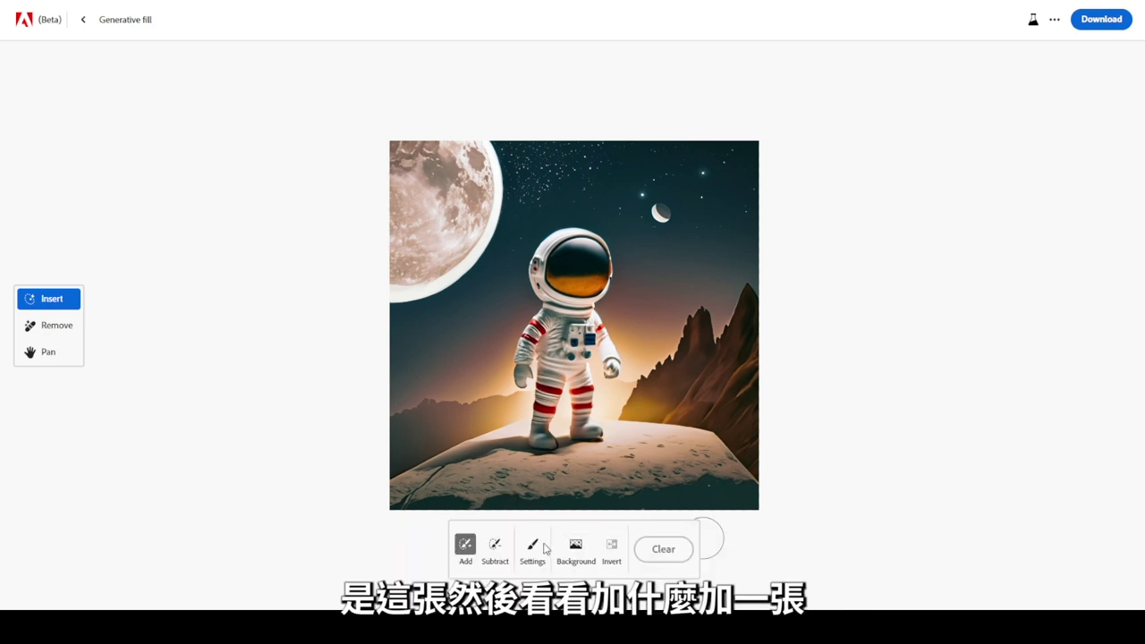
mouse_move(646, 441)
left_mouse_down()
mouse_move(745, 260)
mouse_move(748, 324)
left_mouse_up()
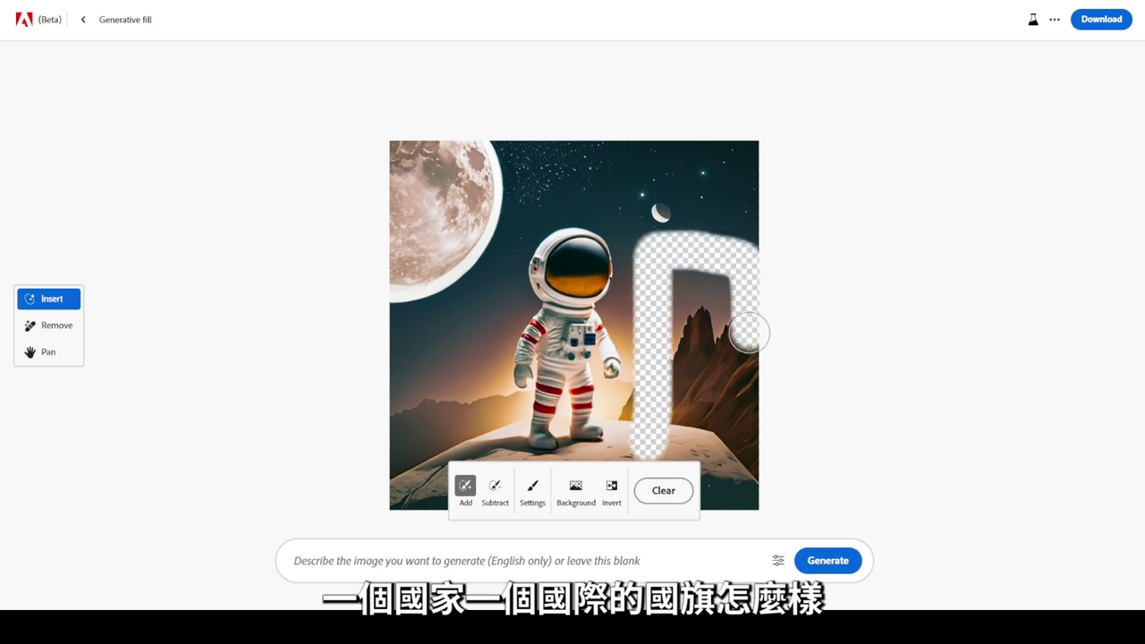
- Generate flags with the prompt 'add flag', then discard the results
left_click(430, 561)
type("add flag")
left_click(827, 561)
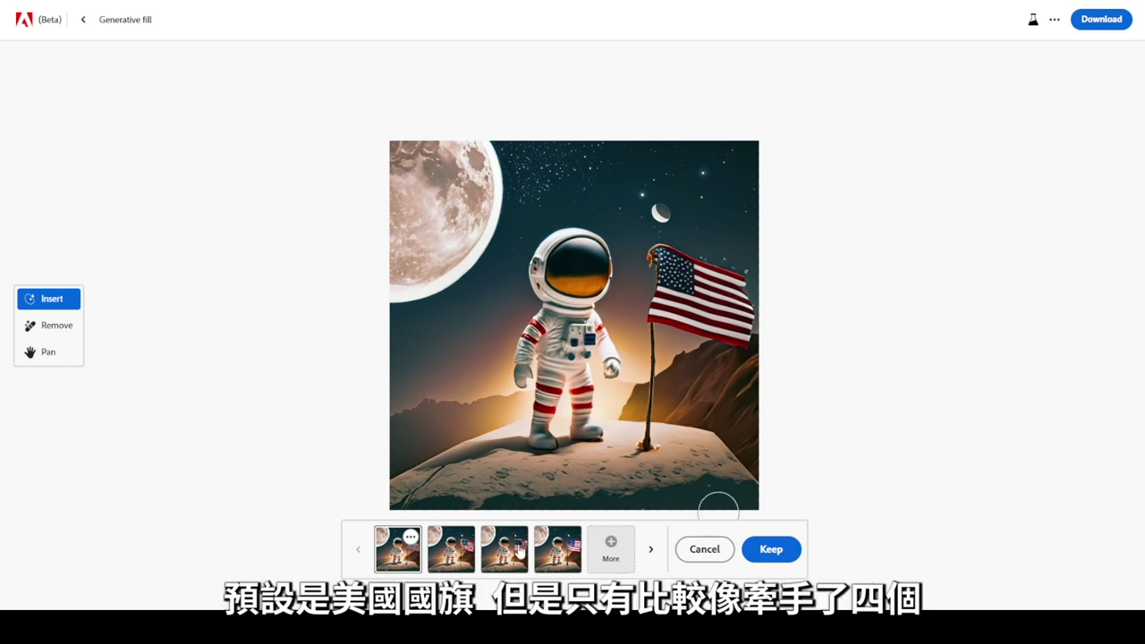
left_click(554, 559)
left_click(704, 549)
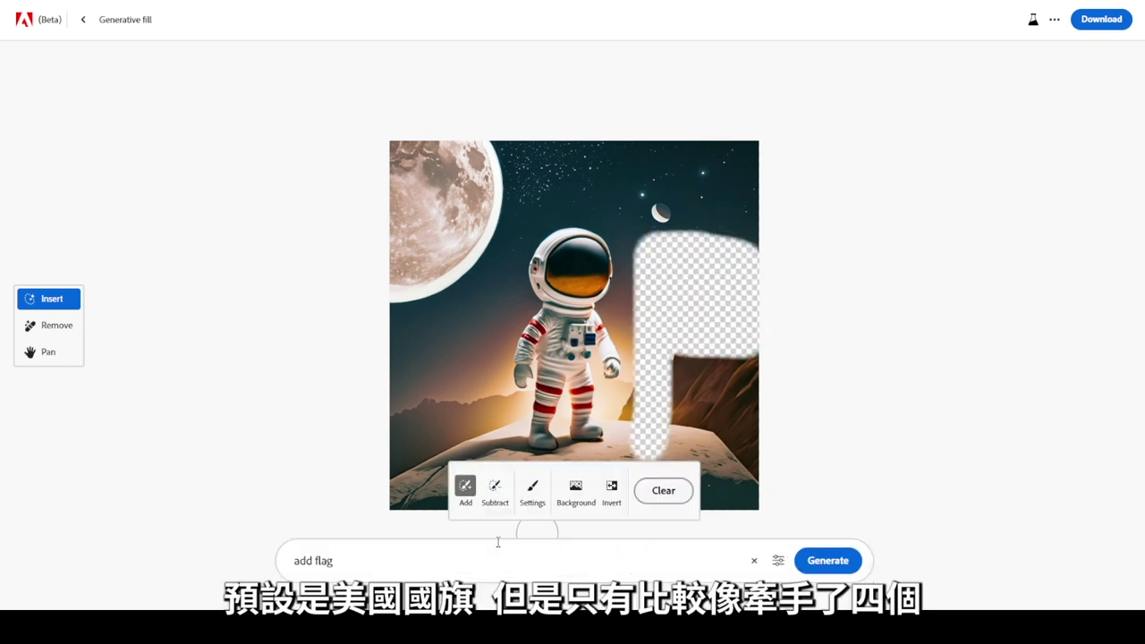
- Regenerate with 'taiwan flag', preview the white flag with blue sun, then discard it
double_click(324, 560)
type("taiwan flag")
left_click(855, 565)
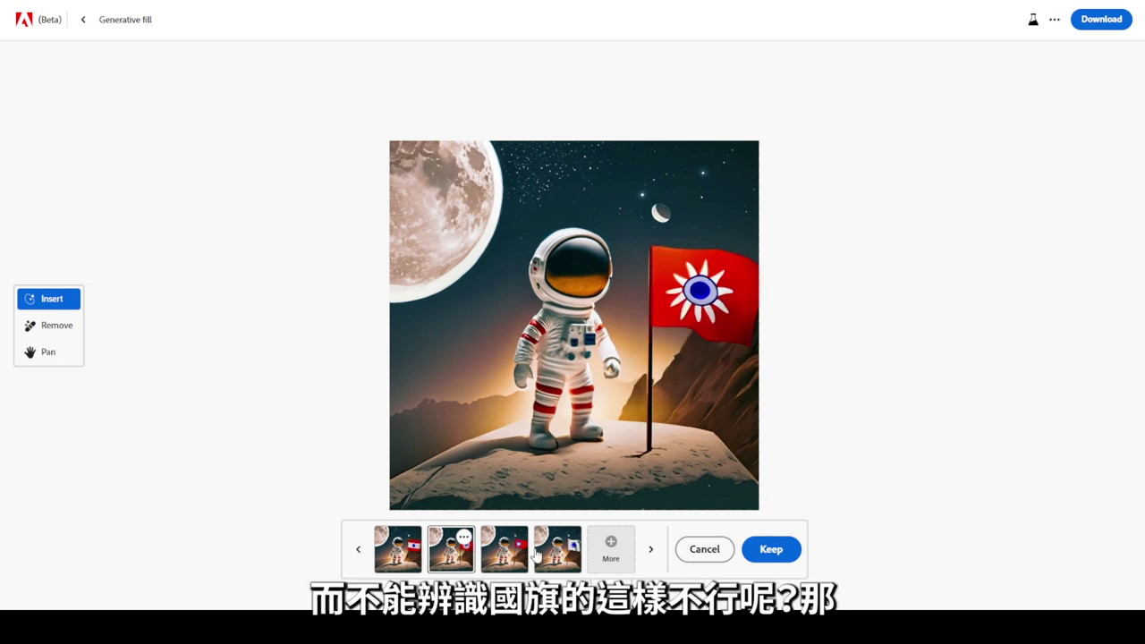
left_click(510, 555)
left_click(569, 544)
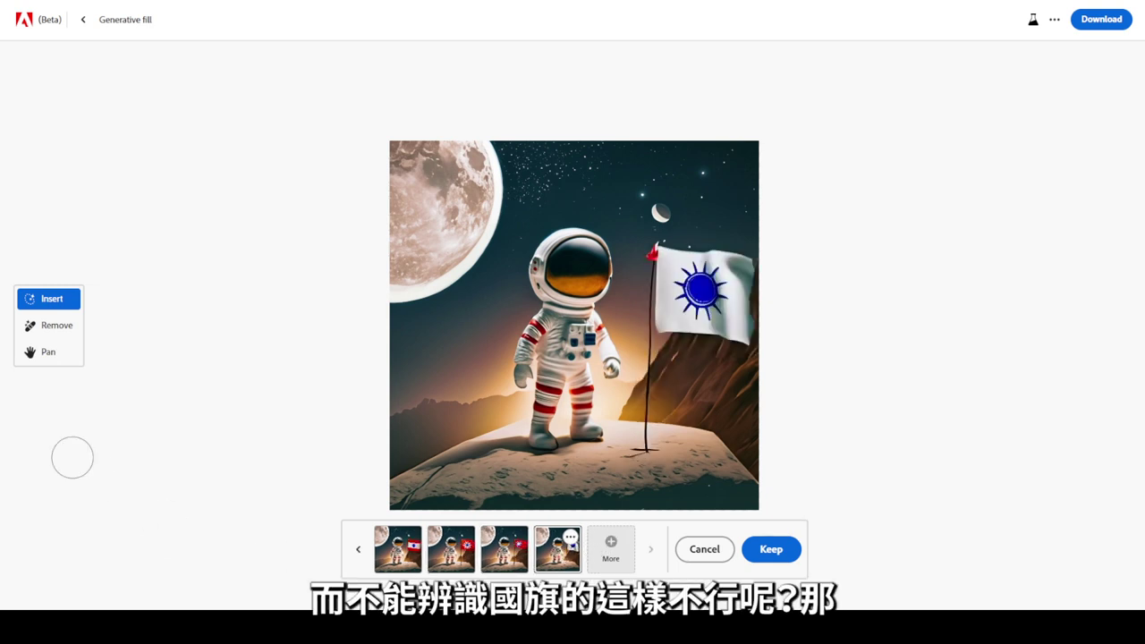
key("Escape")
- Shorten the prompt to 'taiwan', regenerate the flags and switch between variations
left_click_drag(349, 561, 317, 561)
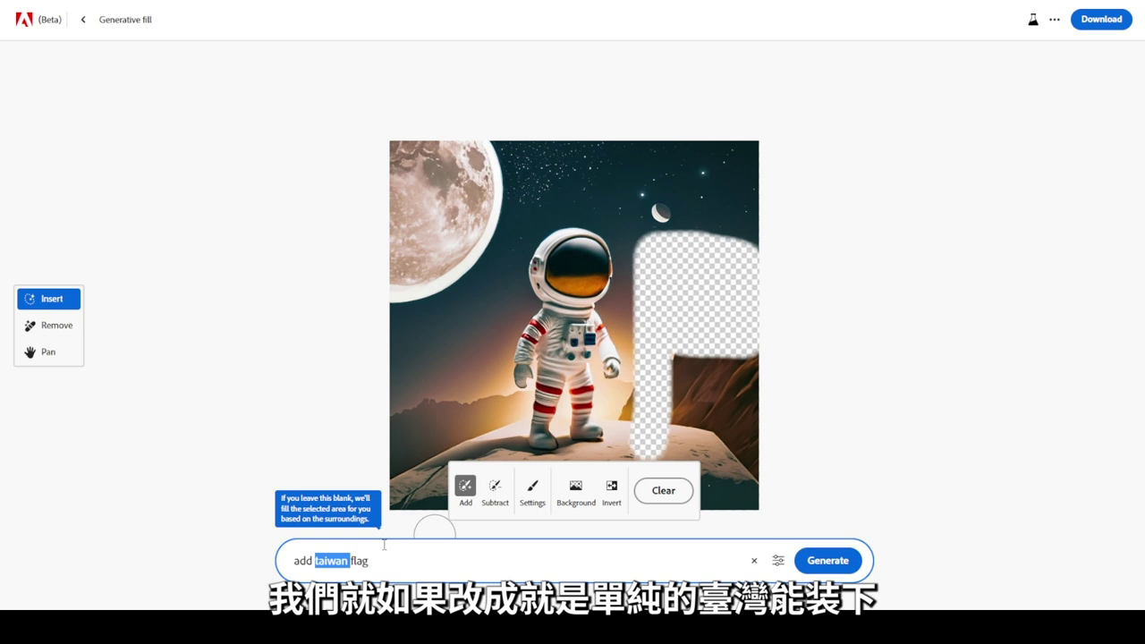
left_click_drag(350, 560, 268, 560)
key("BackSpace")
type("taiwan")
key("Return")
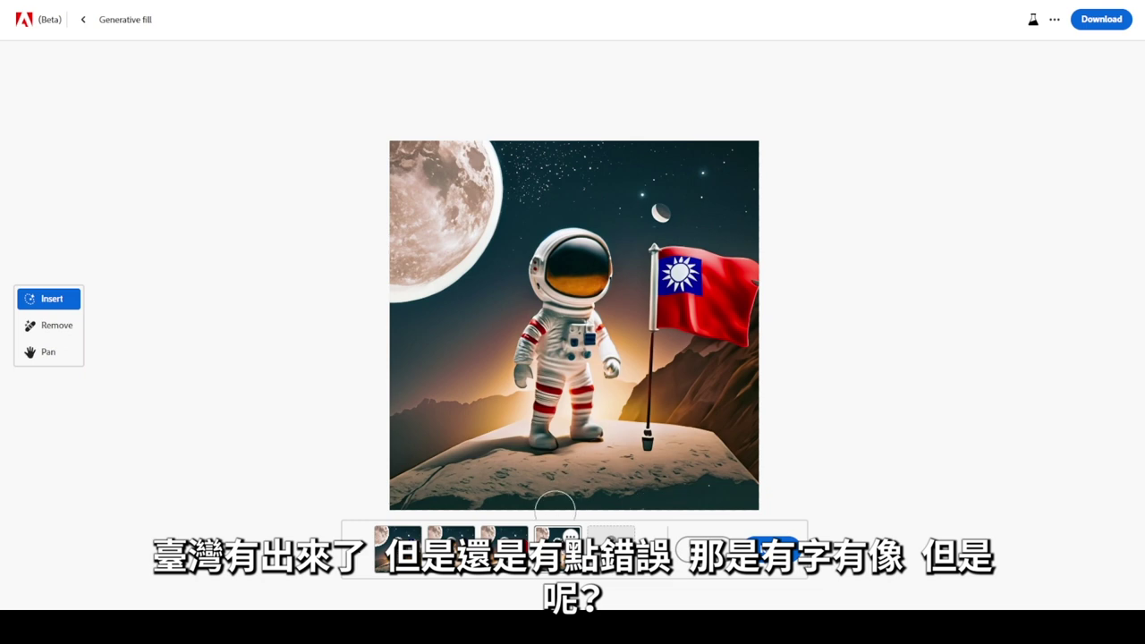
key("Left")
key("Left")
key("Left")
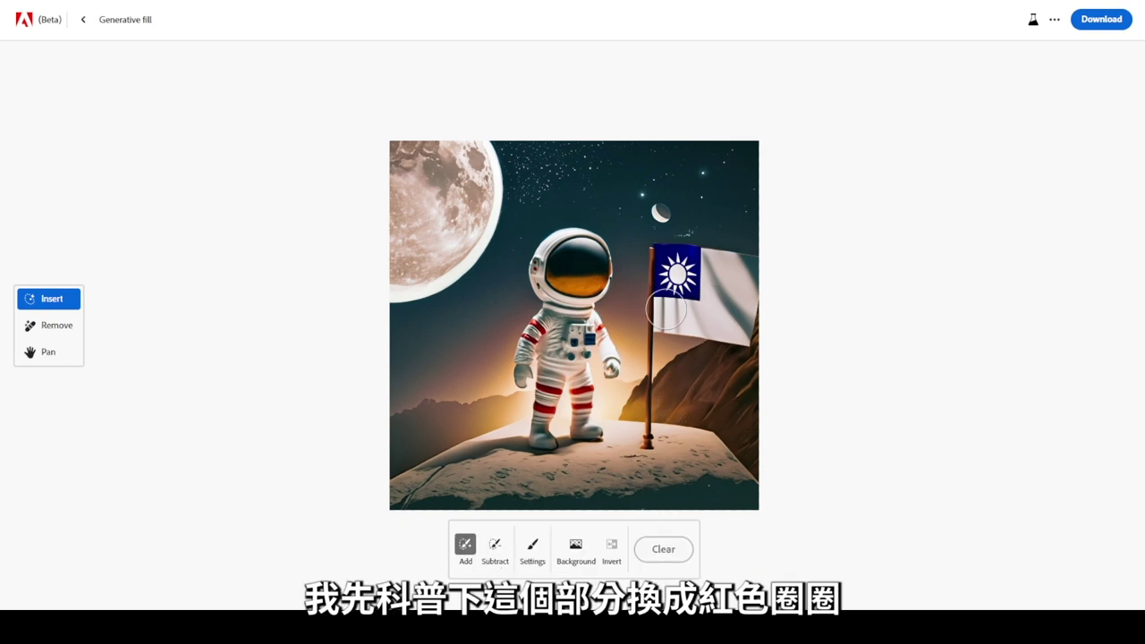
- Mask the flag's white area and regenerate it, ending on the fully red flag variation
left_click_drag(663, 310, 711, 283)
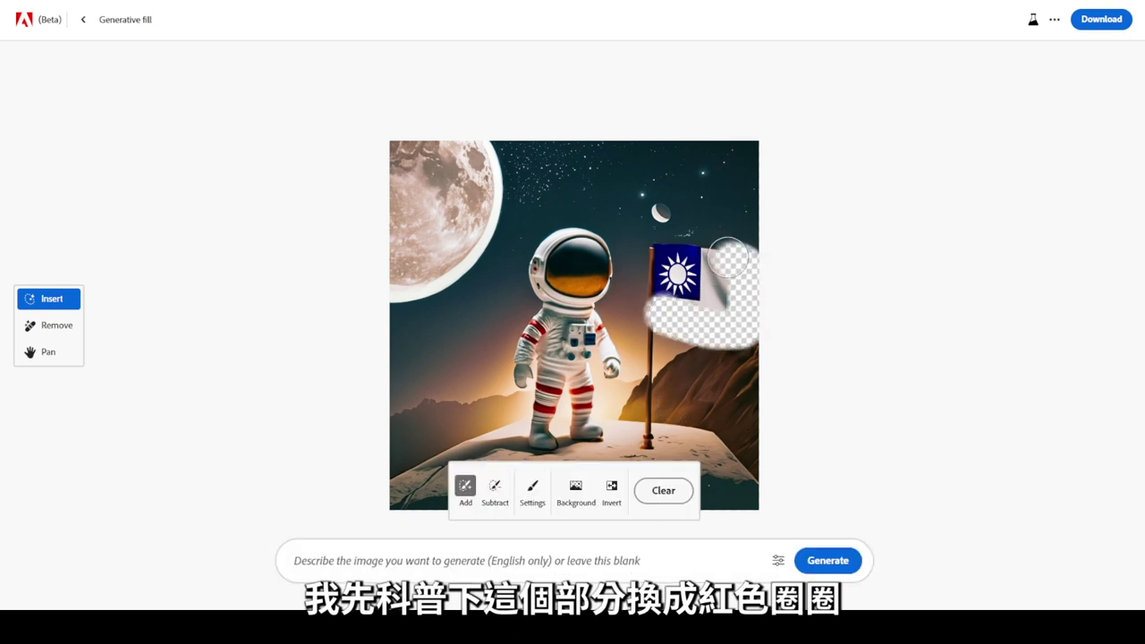
key("Return")
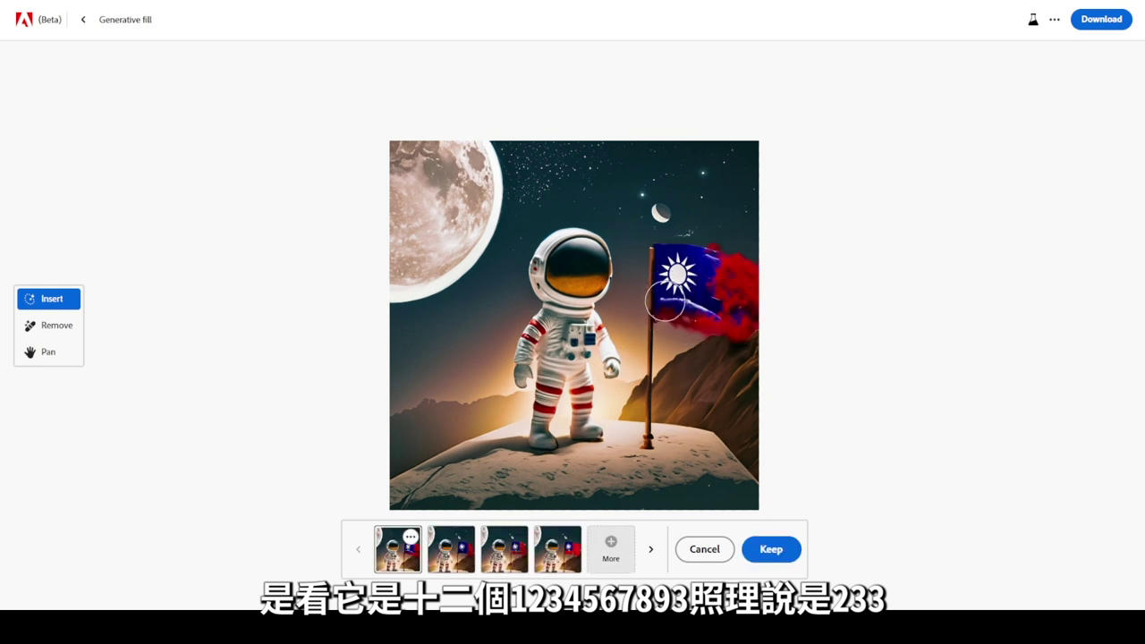
left_click(560, 557)
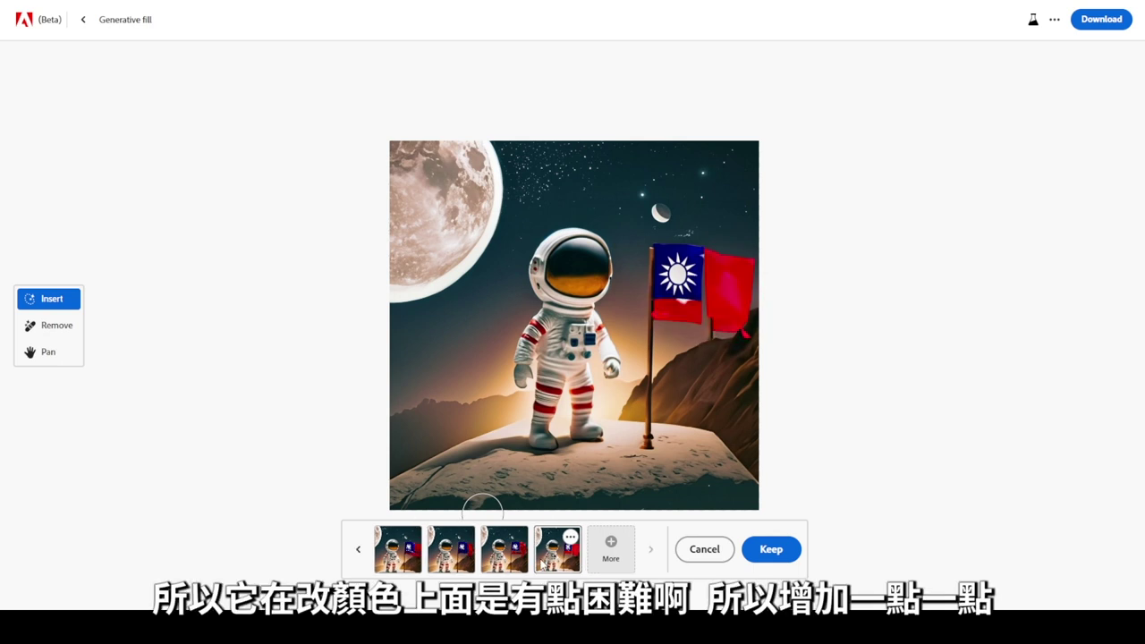
left_click(499, 555)
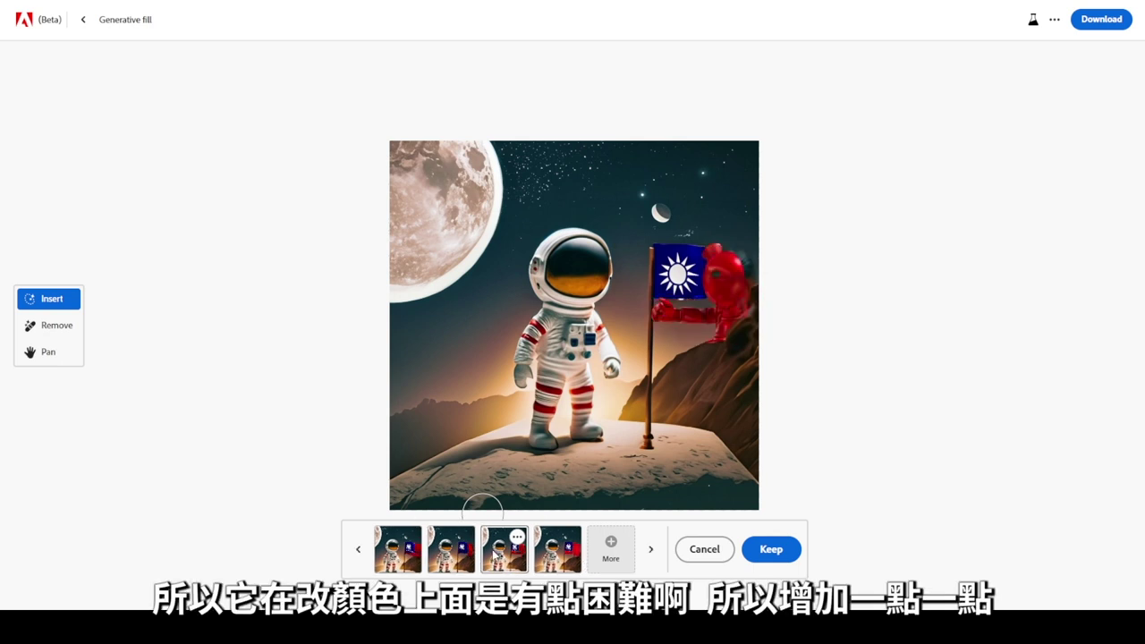
left_click(414, 563)
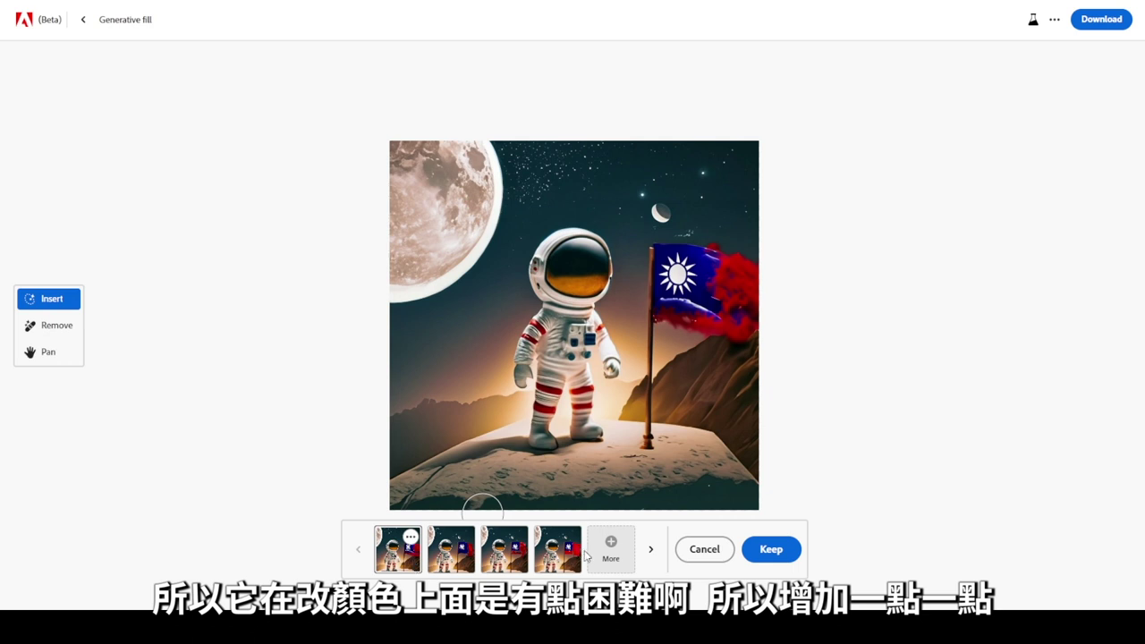
left_click(558, 550)
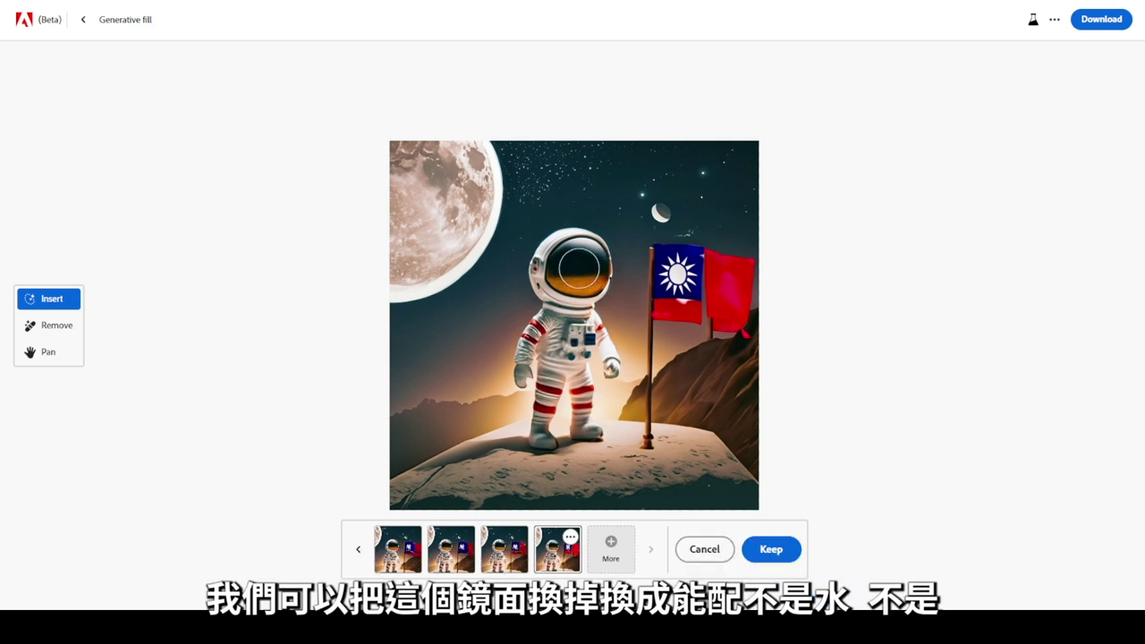
- Keep the red flag, discard the monkey-in-helmet results, and return to the Generative fill page
left_click(727, 566)
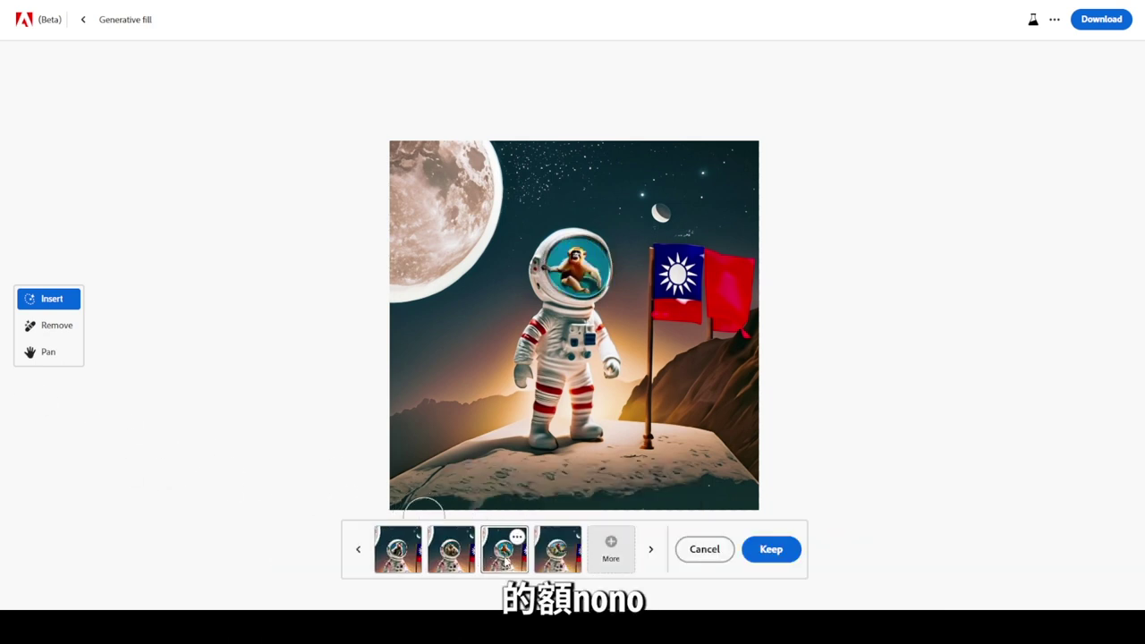
left_click(693, 550)
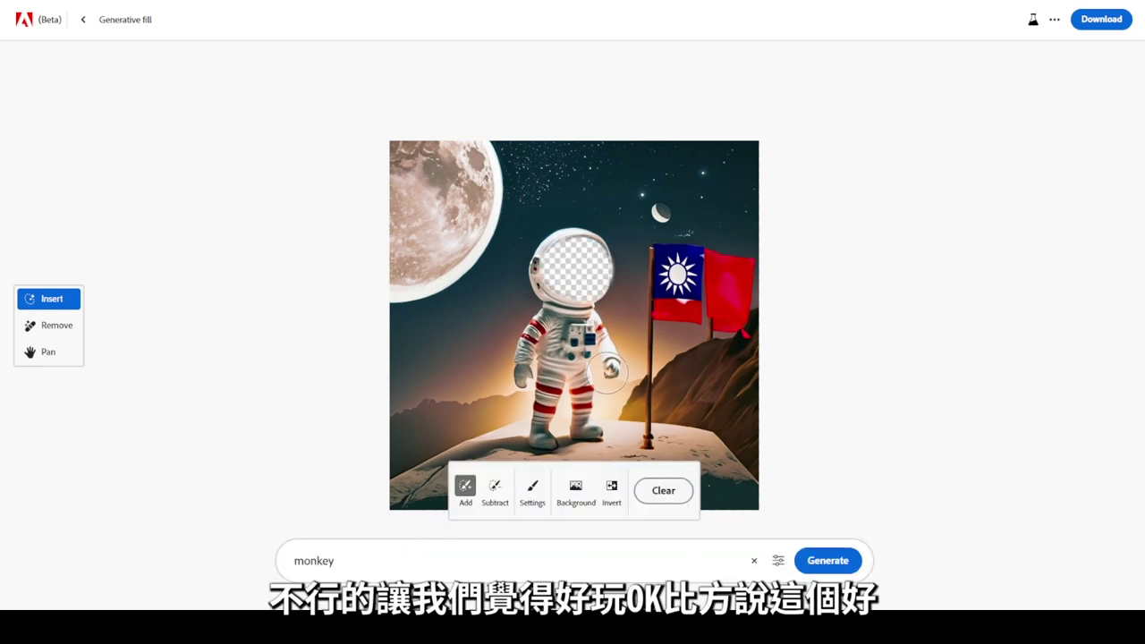
left_click(82, 19)
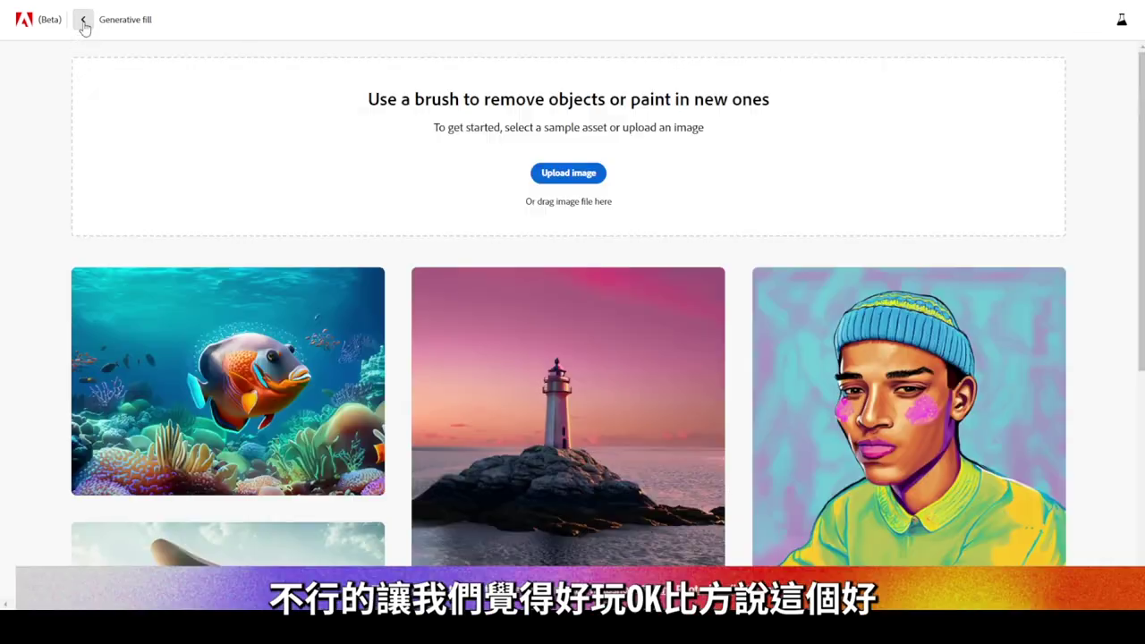
- Scroll the sample gallery and open the futuristic house example
scroll(533, 242, "down", 4)
scroll(533, 241, "up", 3)
scroll(533, 242, "up", 2)
scroll(533, 241, "down", 5)
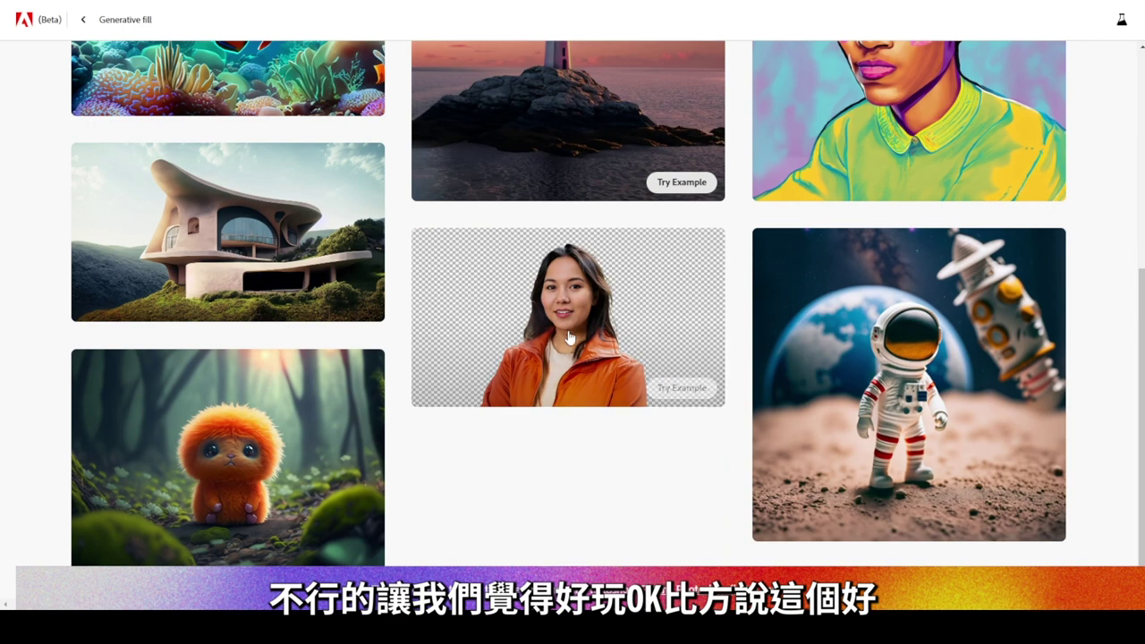
left_click(228, 230)
- Generate new backgrounds for the house with an empty prompt, returning to the cloudy-sky option
left_click(575, 486)
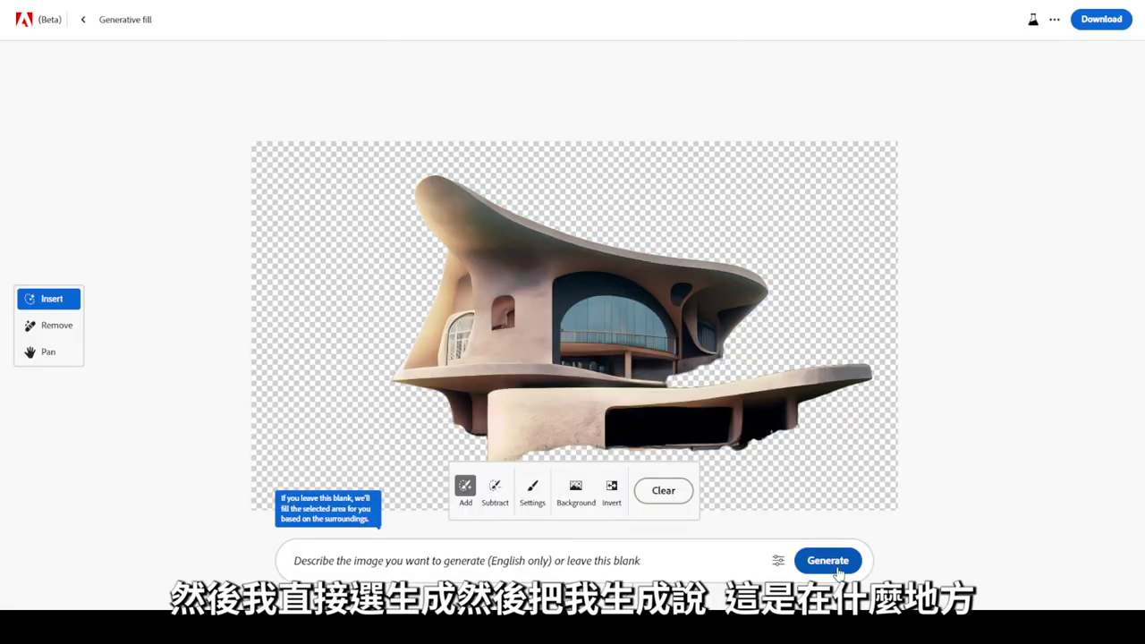
left_click(837, 569)
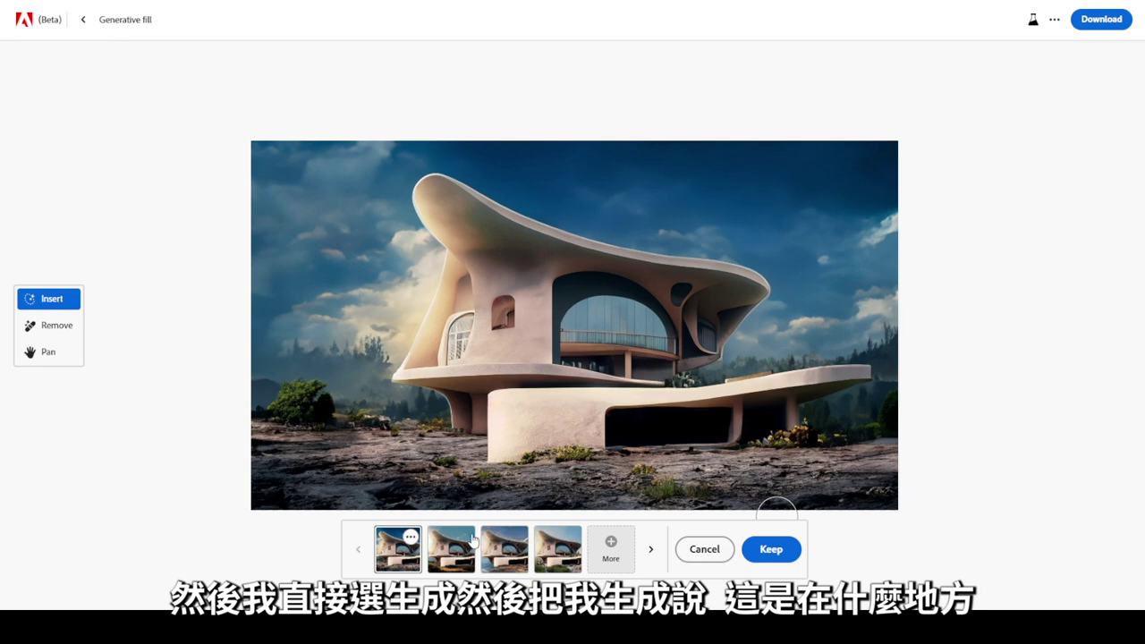
left_click(472, 540)
left_click(505, 548)
left_click(557, 546)
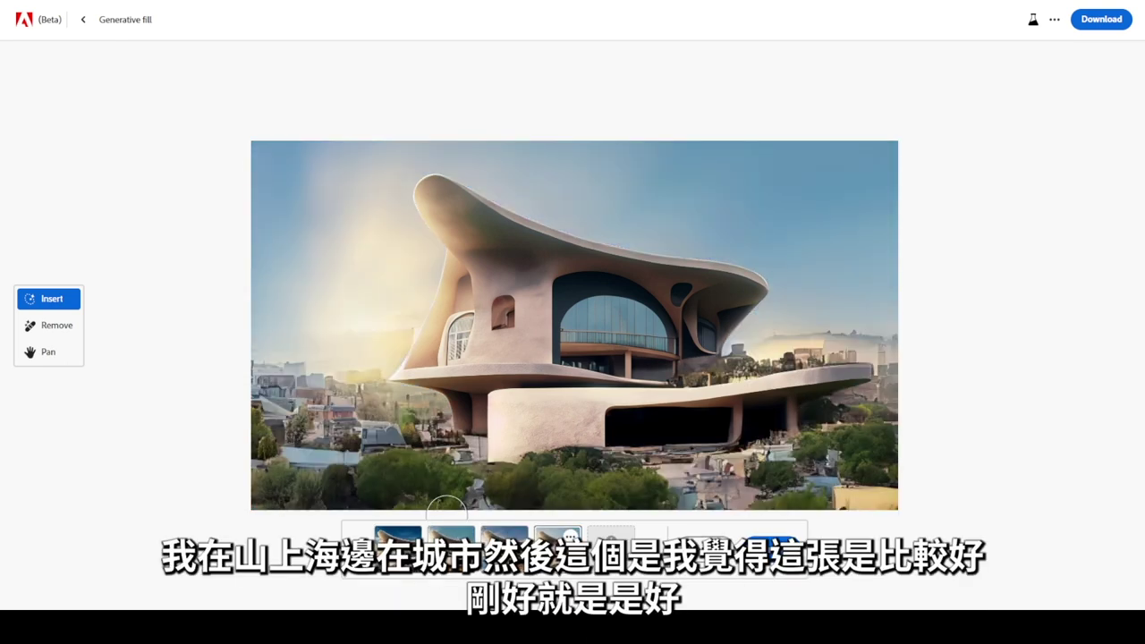
left_click(397, 539)
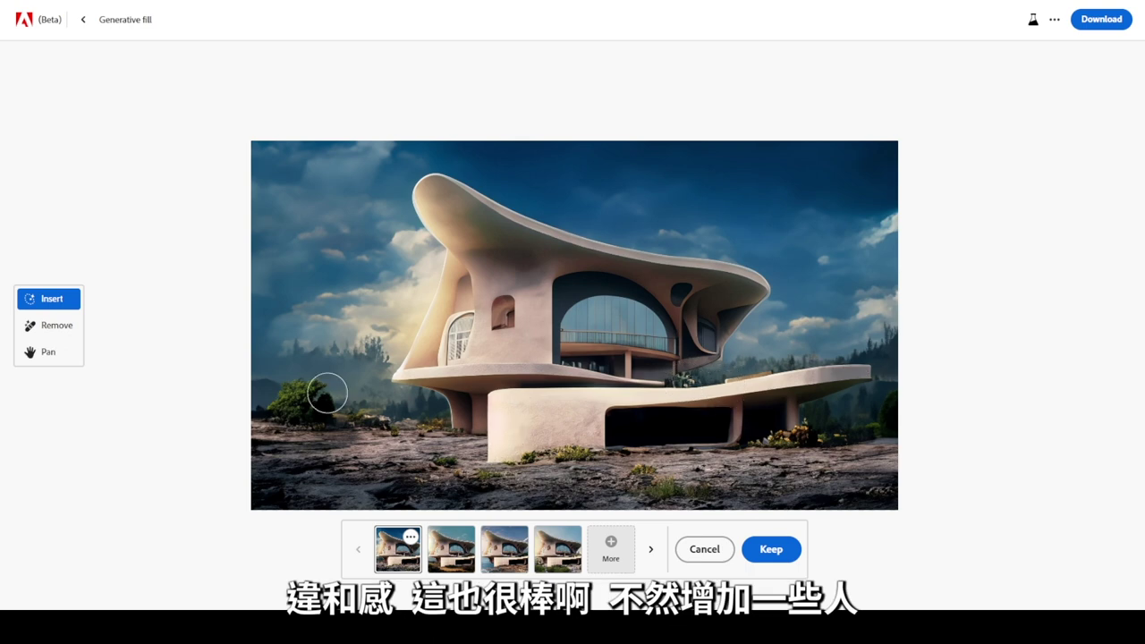
- Keep the cloudy-sky landscape and generate figures in masked ground areas on both sides
left_click(778, 549)
left_click_drag(332, 386, 313, 452)
left_click_drag(358, 415, 403, 447)
mouse_move(770, 438)
left_mouse_down()
mouse_move(771, 474)
mouse_move(890, 447)
left_mouse_up()
key("Return")
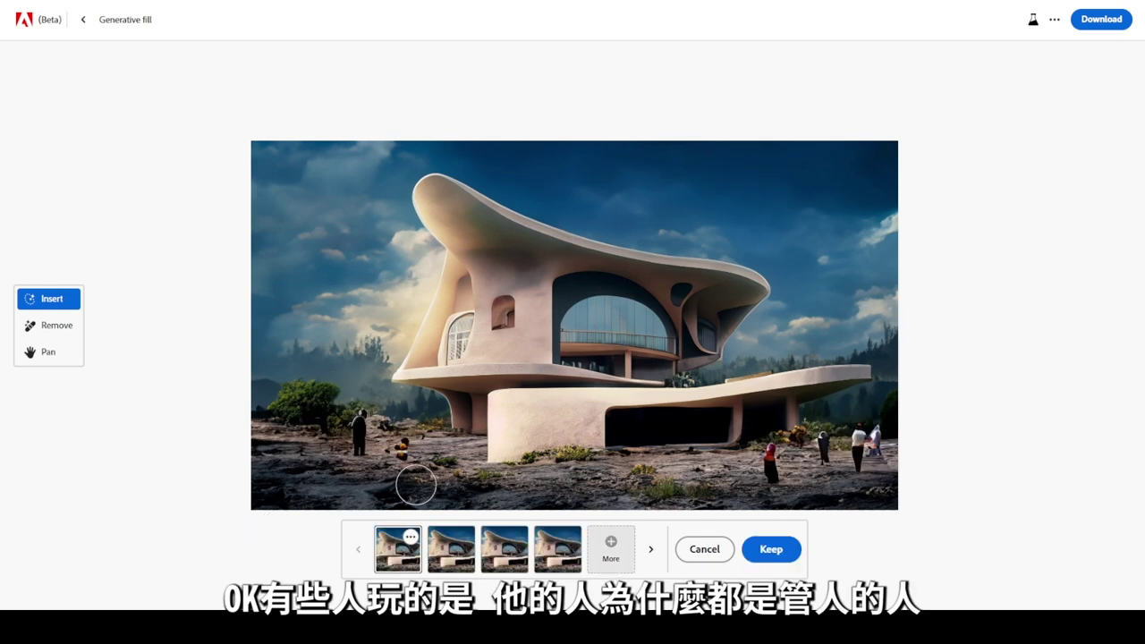
- Preview the figure variants, then reject them and clear the leftover mask
left_click(451, 554)
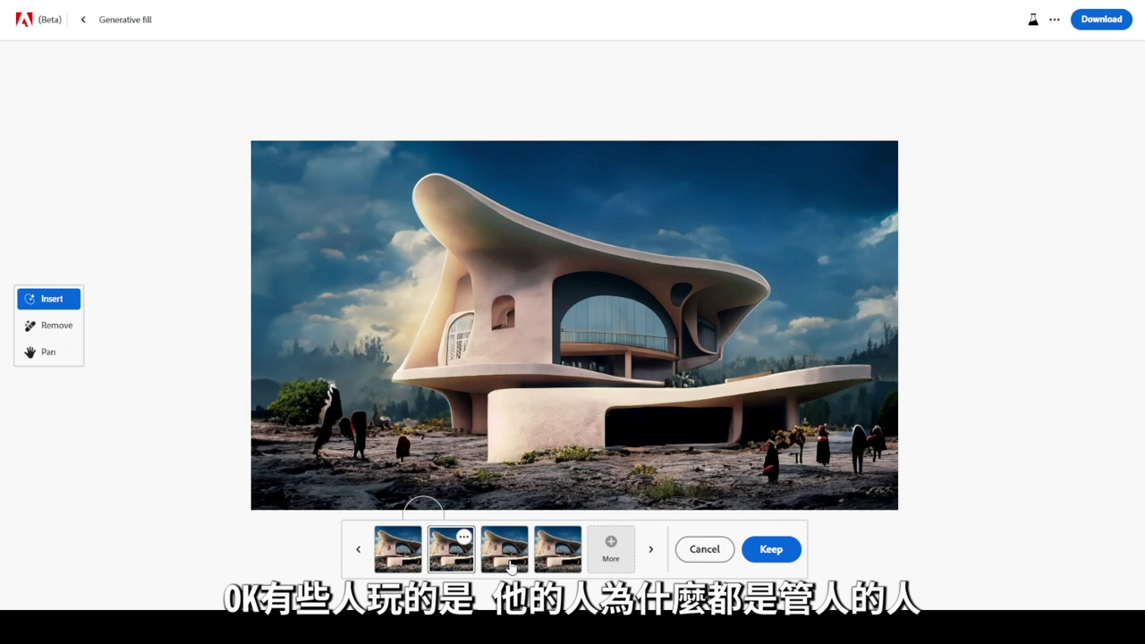
left_click(573, 553)
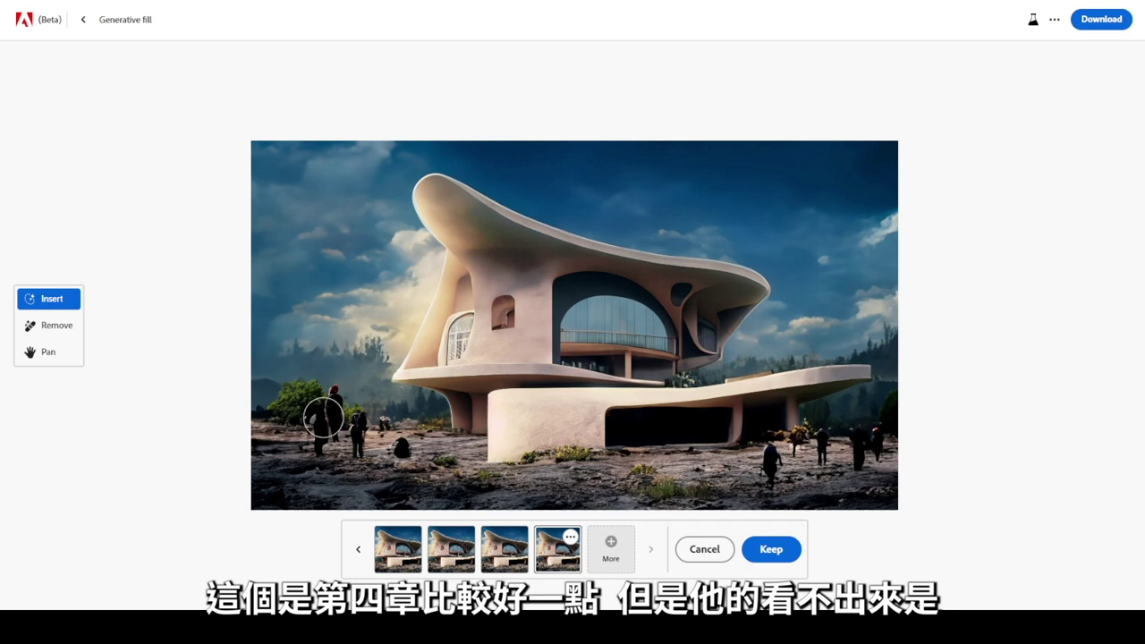
left_click(704, 548)
left_click(662, 548)
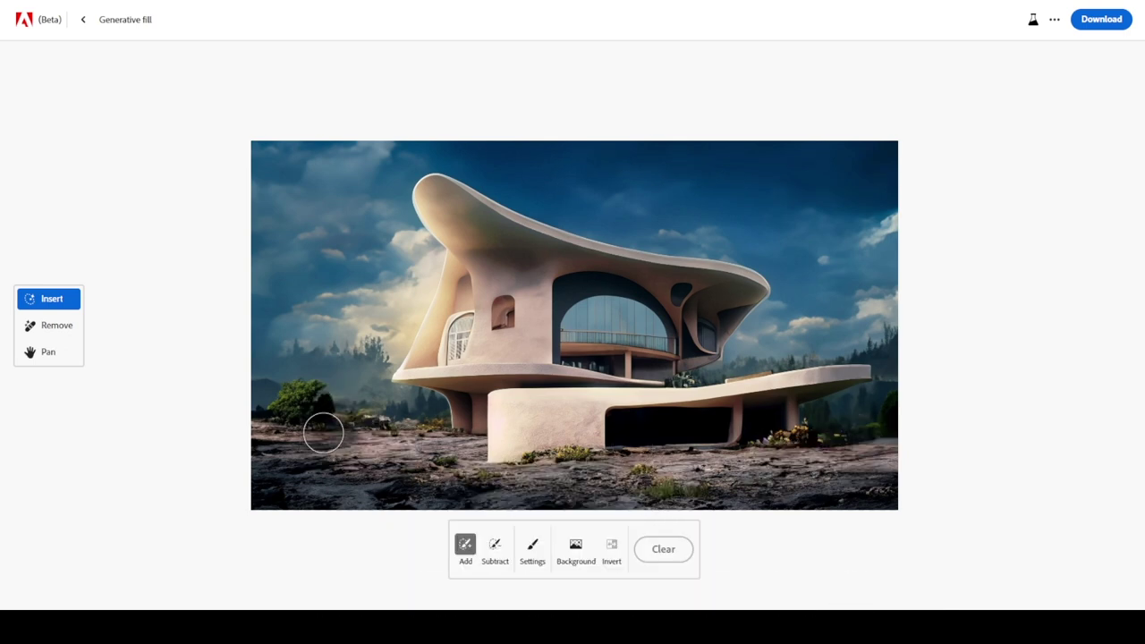
- Mask the ground right of the house and generate 'Red Lamborghini' fills, previewing the red SUV
left_click_drag(735, 444, 836, 447)
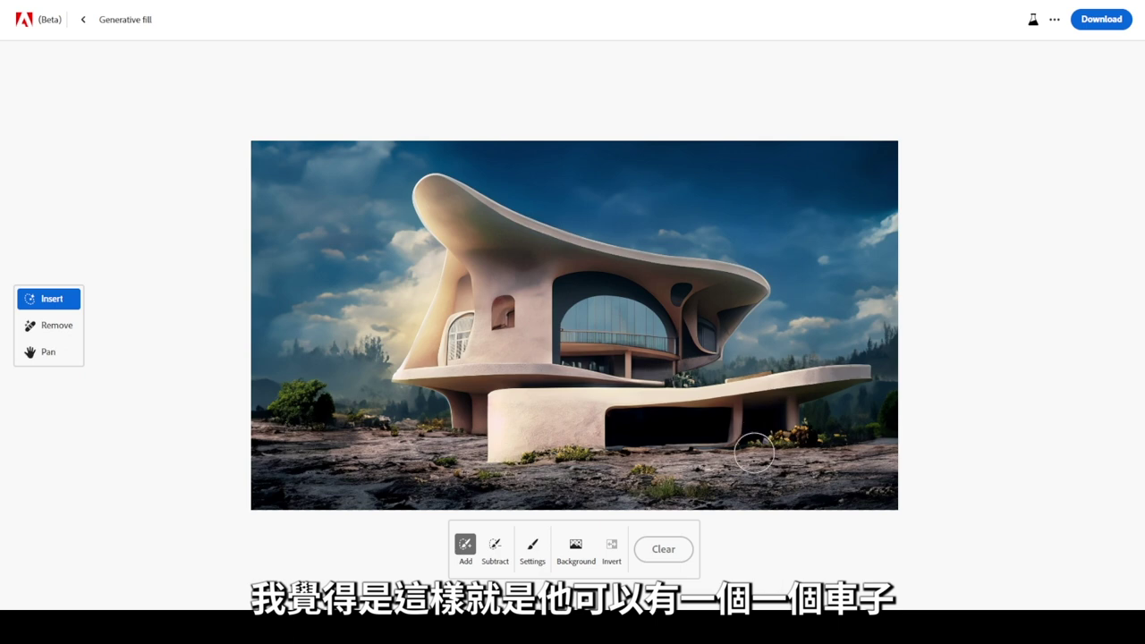
left_click_drag(721, 457, 804, 409)
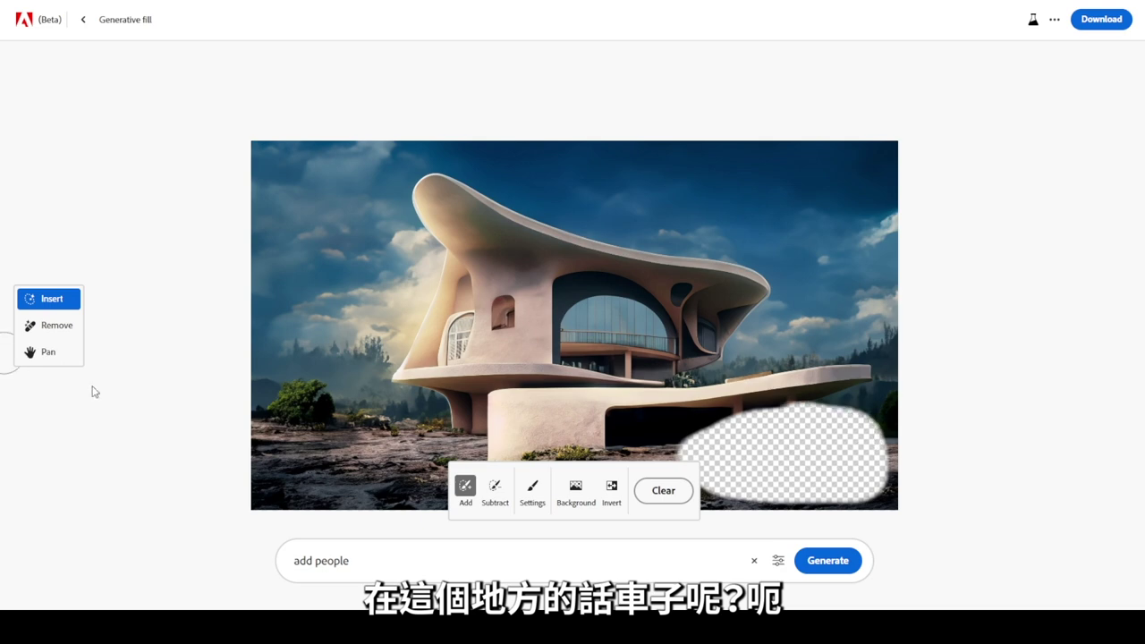
triple_click(509, 553)
type("Red Lamborghini")
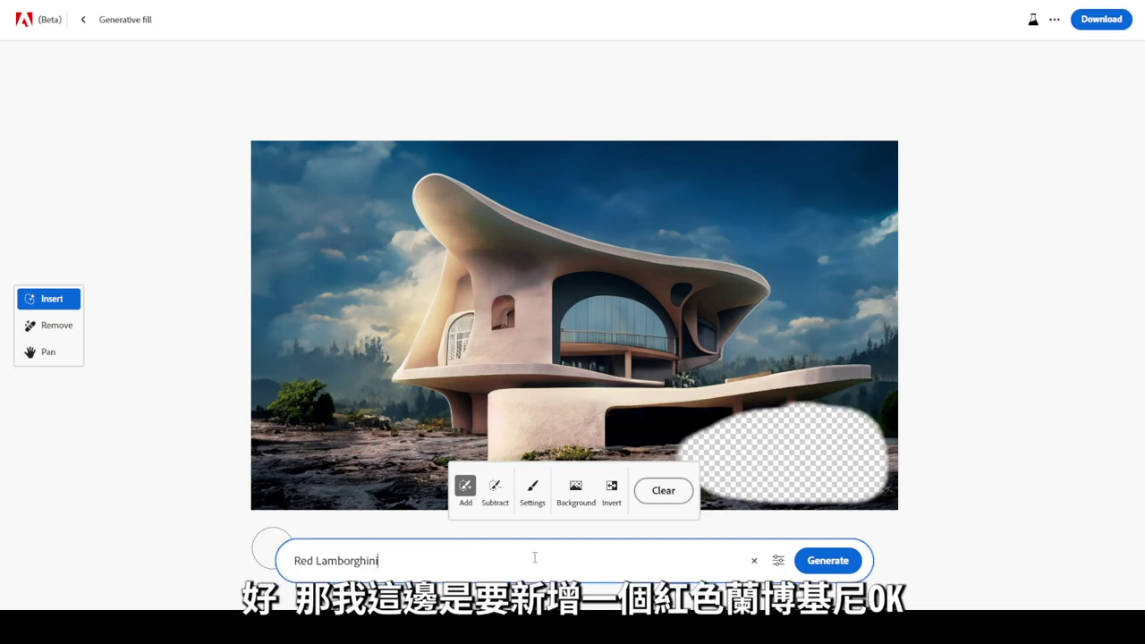
left_click(827, 560)
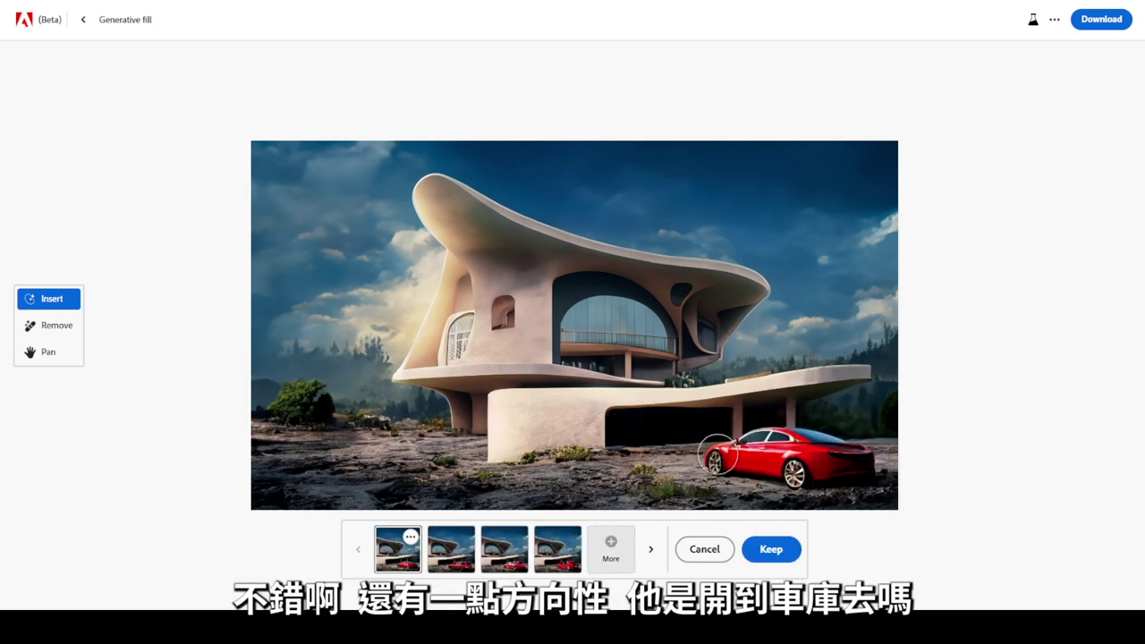
left_click(454, 567)
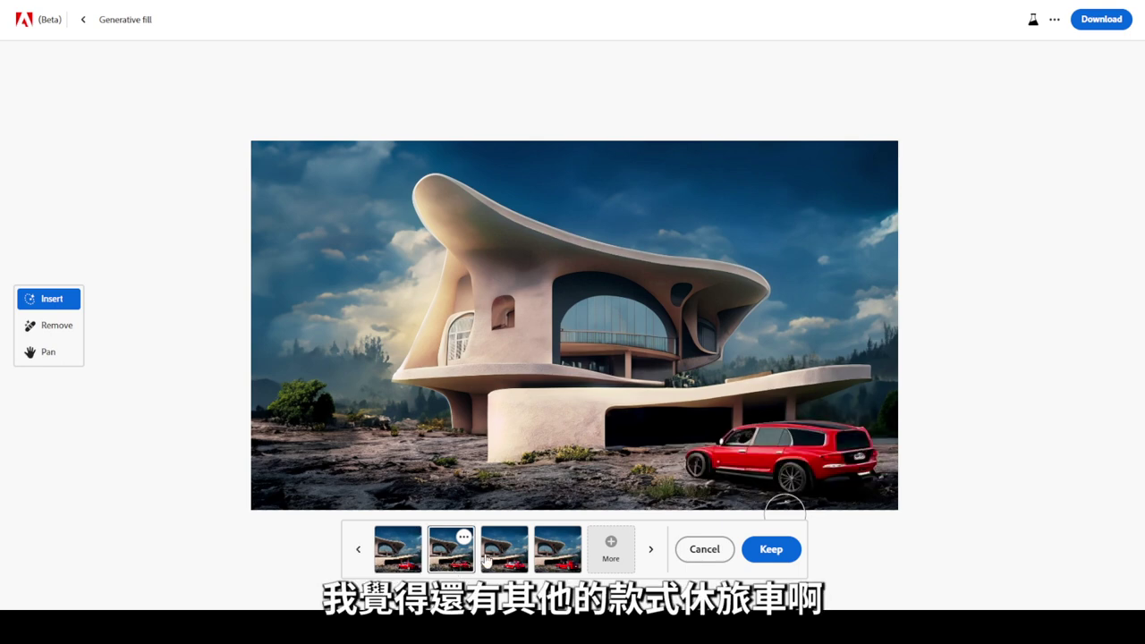
- Compare the car fill results and keep the red sports car
left_click(514, 552)
left_click(564, 556)
left_click(408, 550)
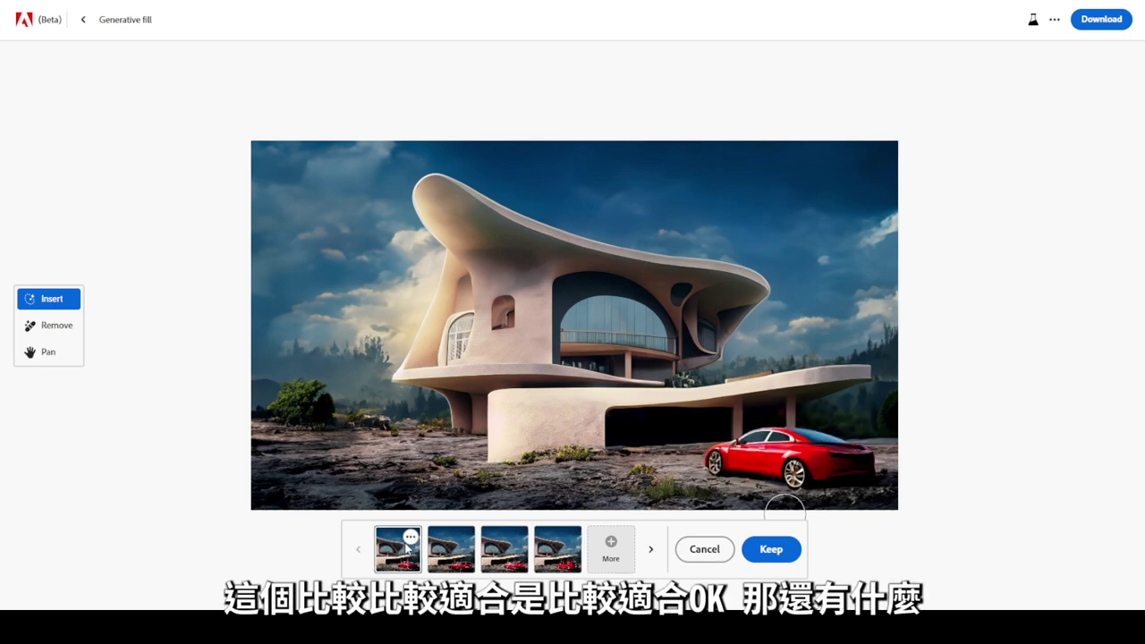
left_click(750, 551)
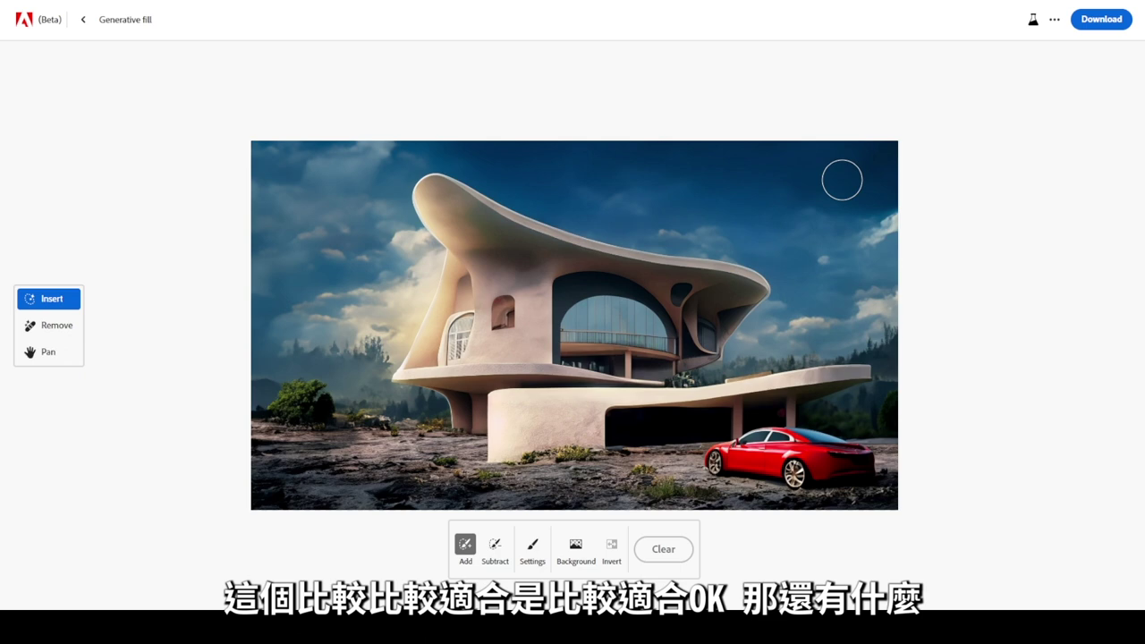
- Mask the upper-right sky, keep a generated large moon, then download the image
mouse_move(805, 176)
left_mouse_down()
mouse_move(767, 175)
mouse_move(671, 210)
mouse_move(805, 215)
mouse_move(644, 179)
mouse_move(840, 157)
mouse_move(759, 145)
mouse_move(703, 199)
left_mouse_up()
left_click(523, 550)
left_click(556, 549)
left_click(770, 550)
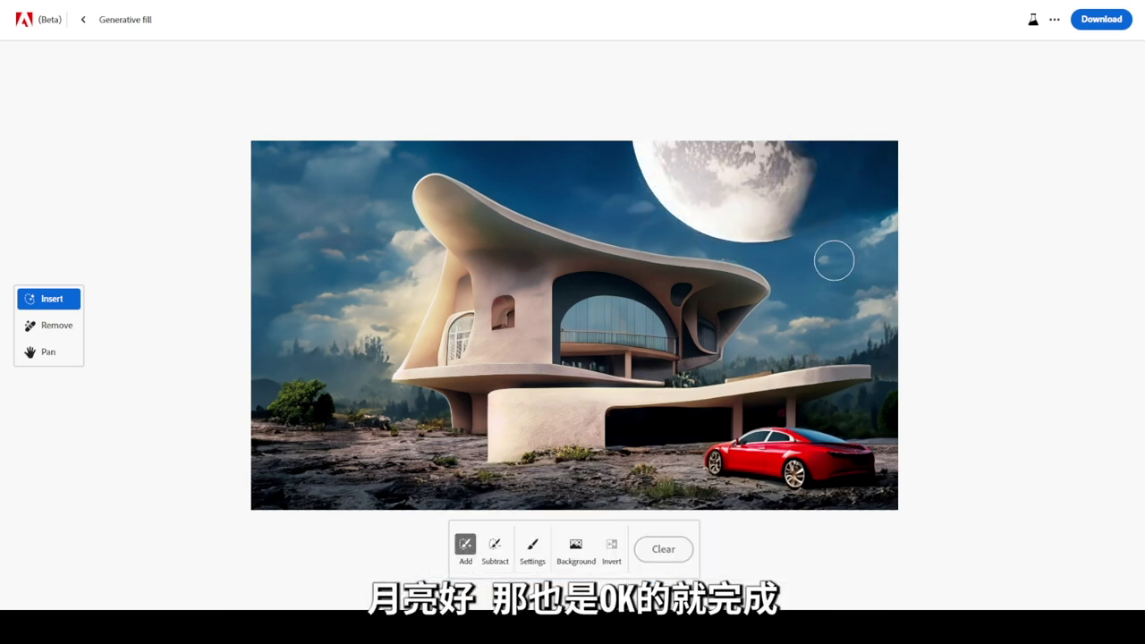
left_click(1101, 19)
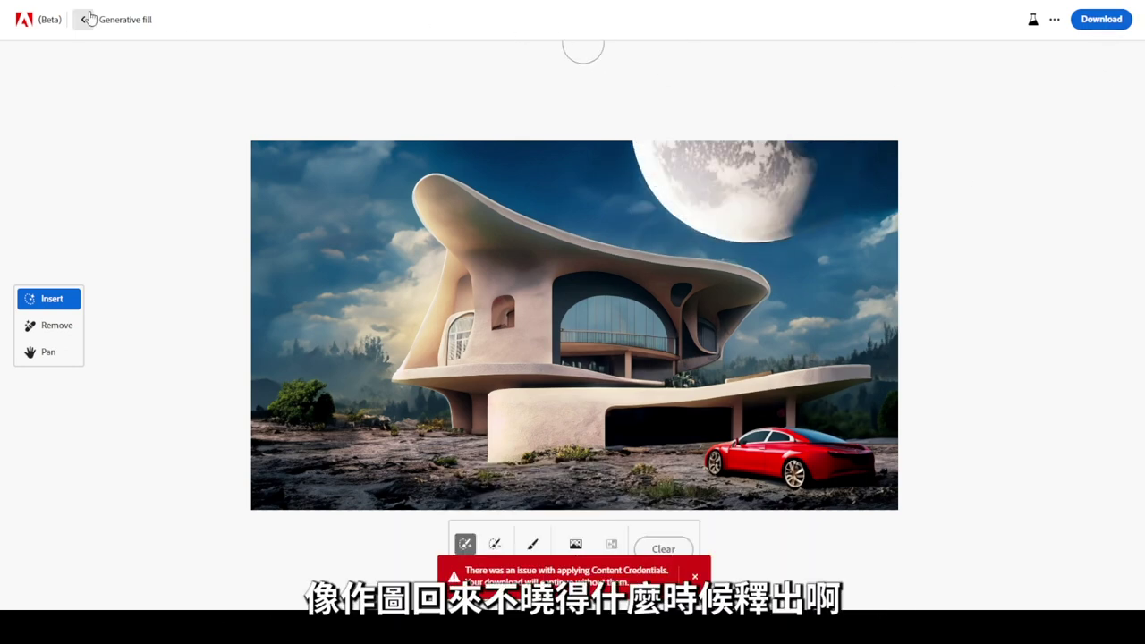
- Leave the fill editor for the Firefly home page and briefly reopen Generative fill
left_click(86, 19)
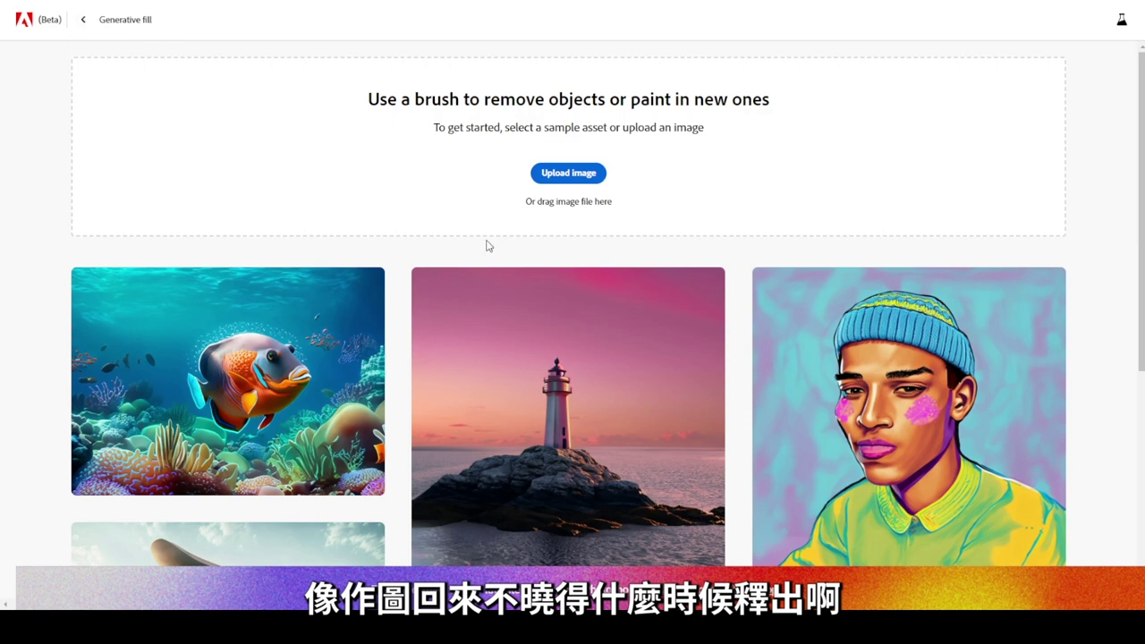
scroll(768, 305, "down", 4)
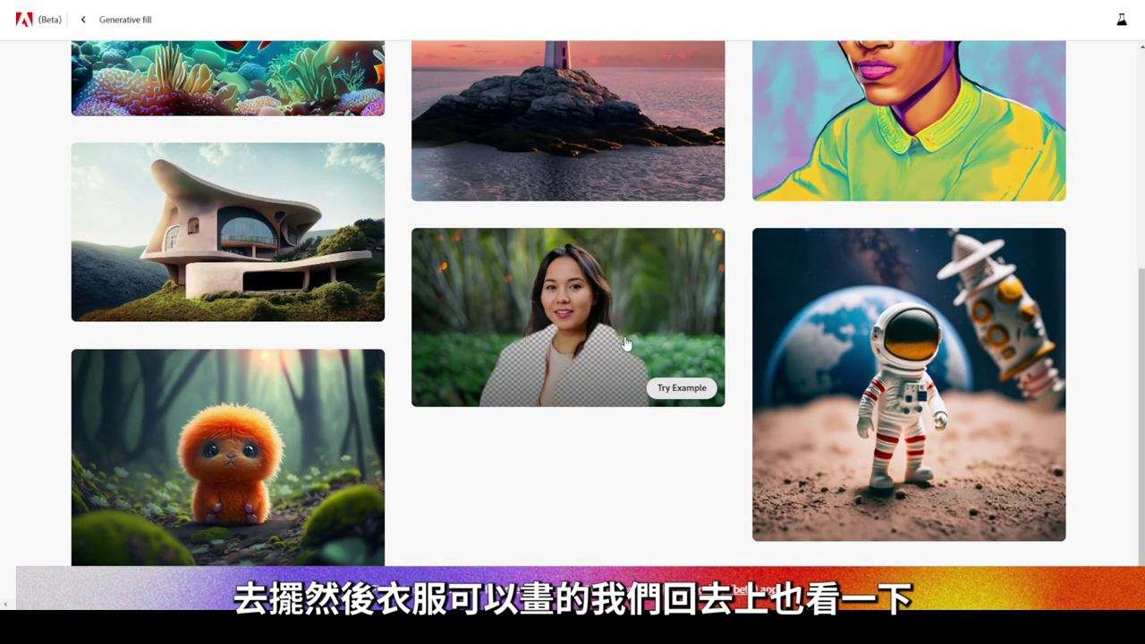
scroll(110, 51, "up", 4)
left_click(82, 19)
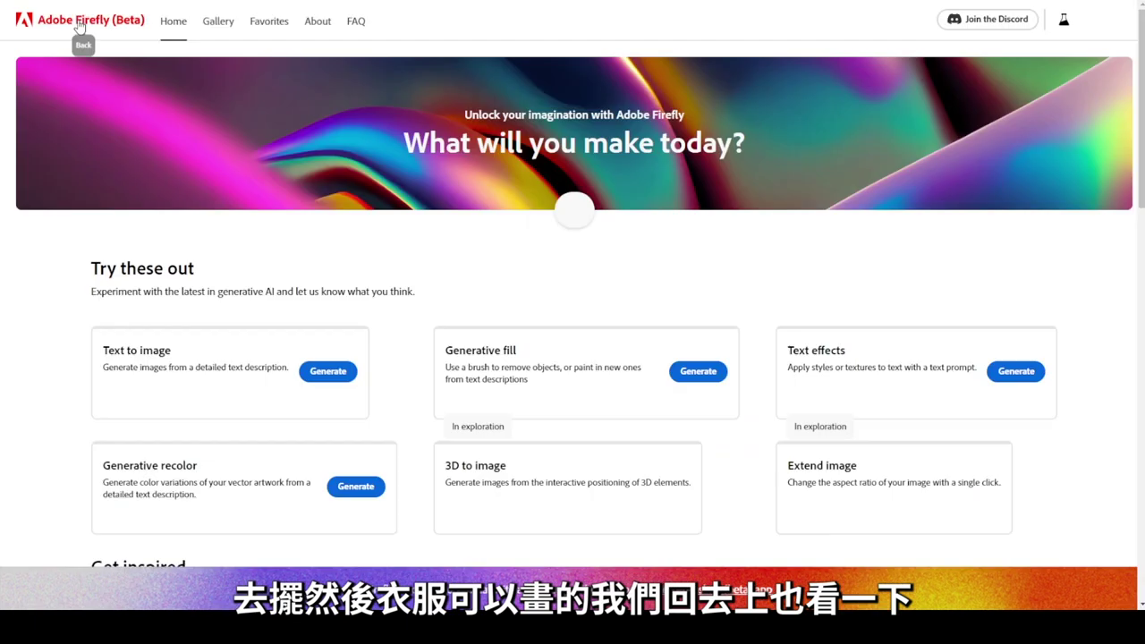
scroll(410, 432, "down", 3)
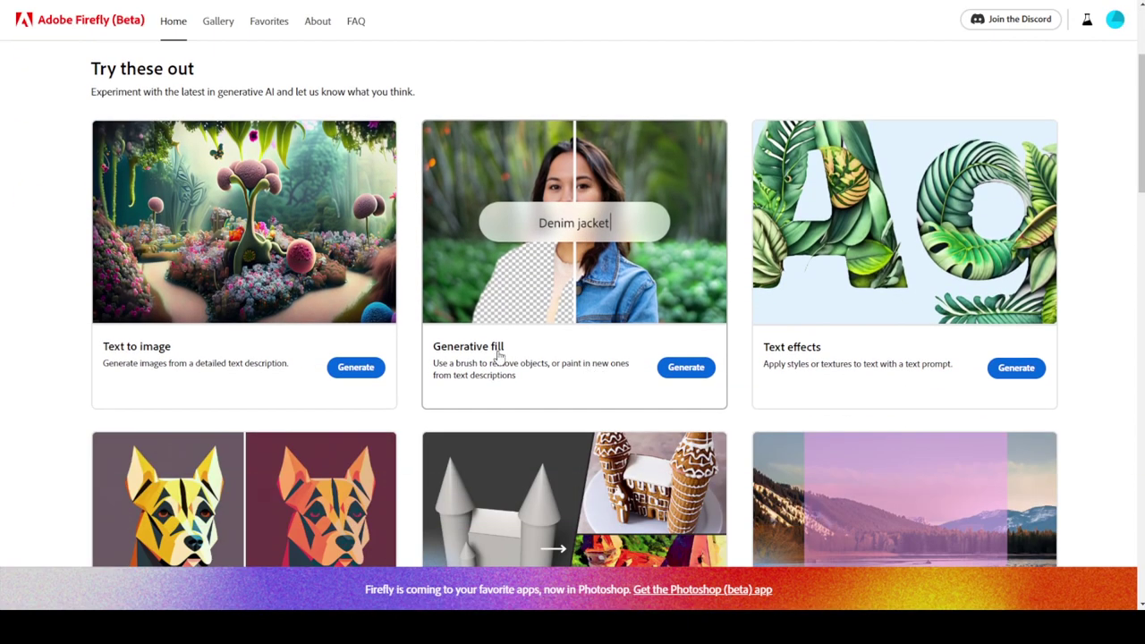
left_click(683, 367)
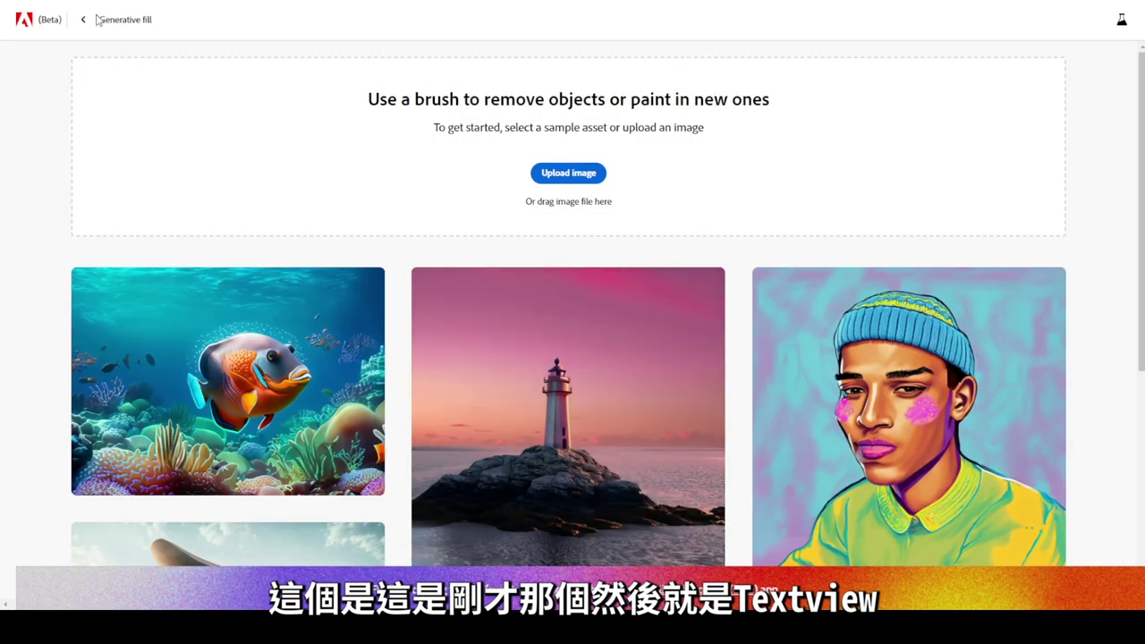
- Go to Text to image and pick the astronaut motorcycle sample prompt
left_click(83, 19)
left_click(355, 368)
mouse_move(202, 209)
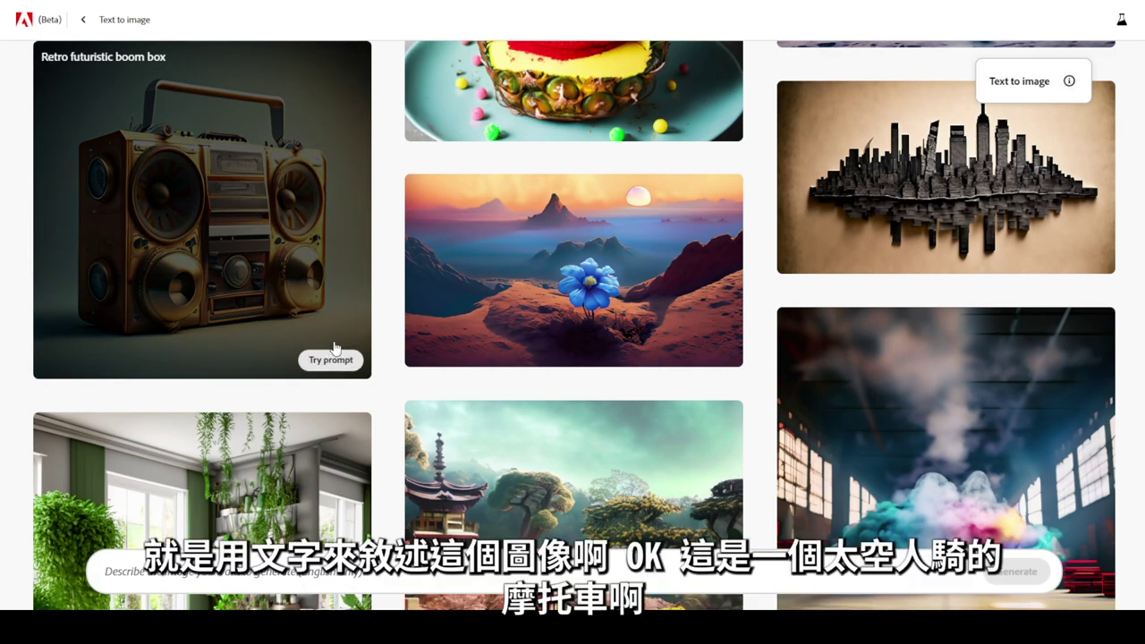
scroll(616, 334, "up", 5)
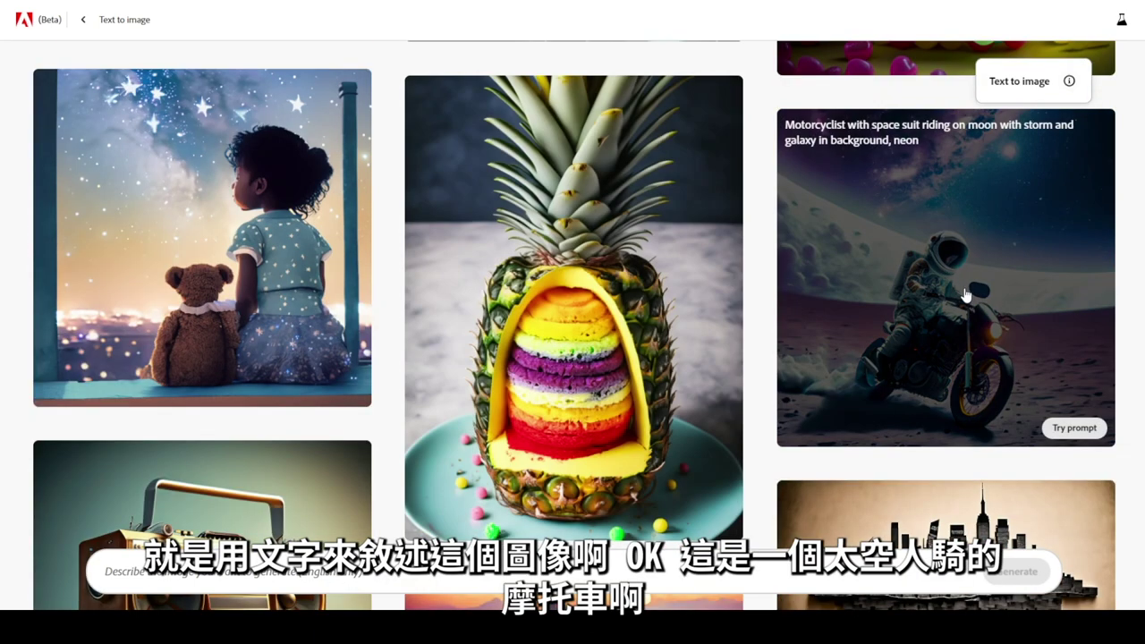
left_click(959, 293)
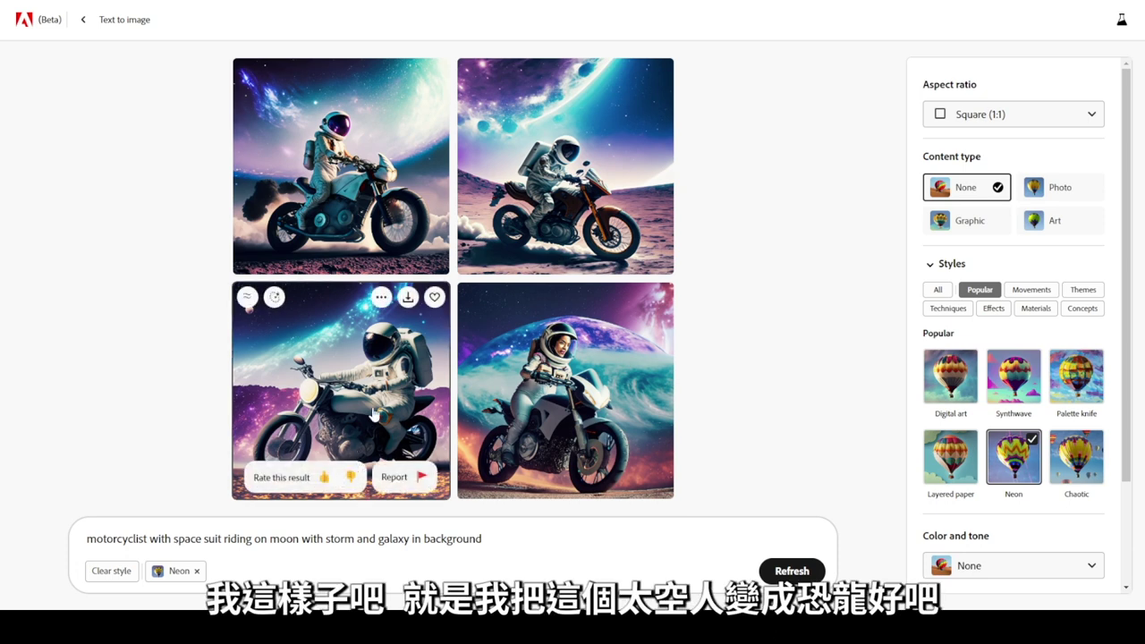
- Replace 'space' with 'Dinosaur' in the prompt and generate new images
double_click(189, 538)
type("Dinosaur")
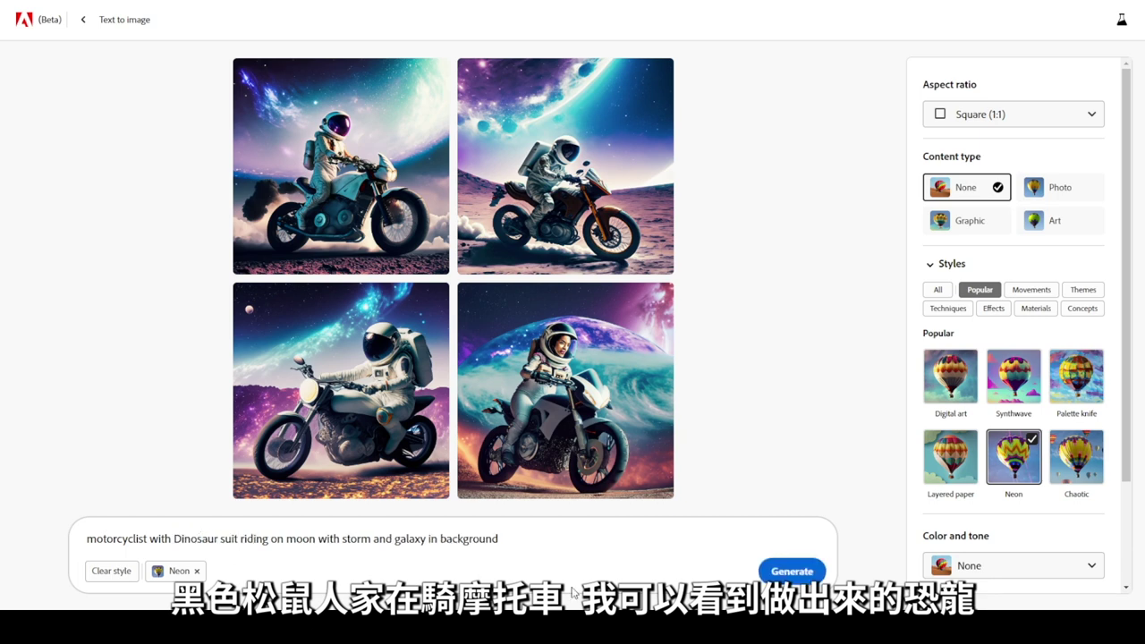
left_click(809, 571)
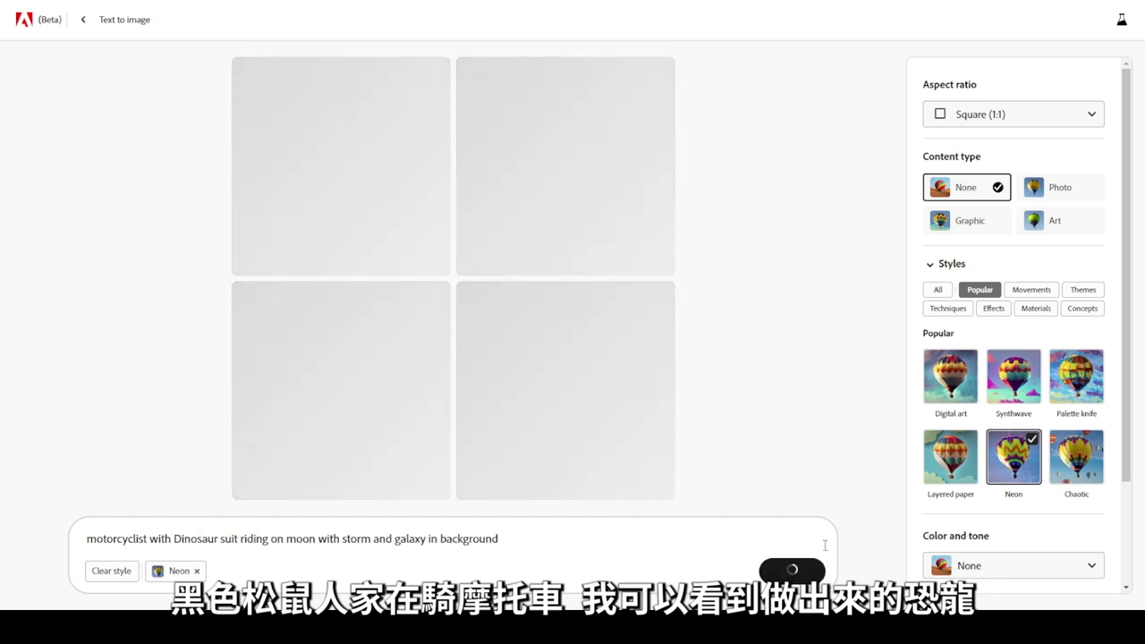
- Browse all four dinosaur rider results in the enlarged view, then close it
left_click(661, 376)
mouse_move(574, 246)
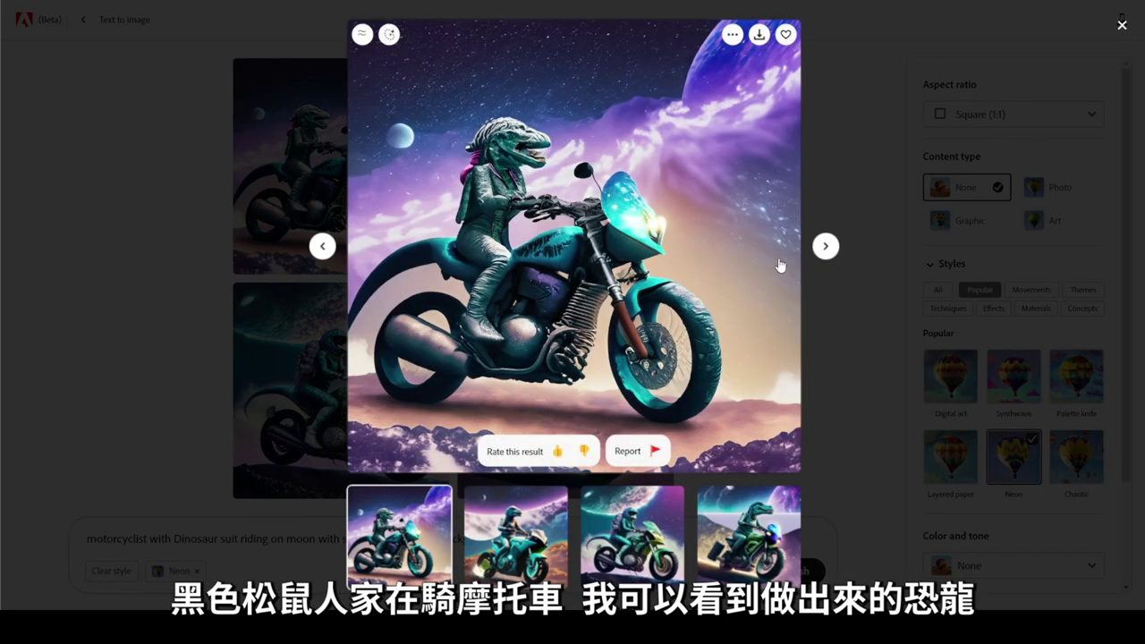
left_click(825, 245)
left_click(825, 245)
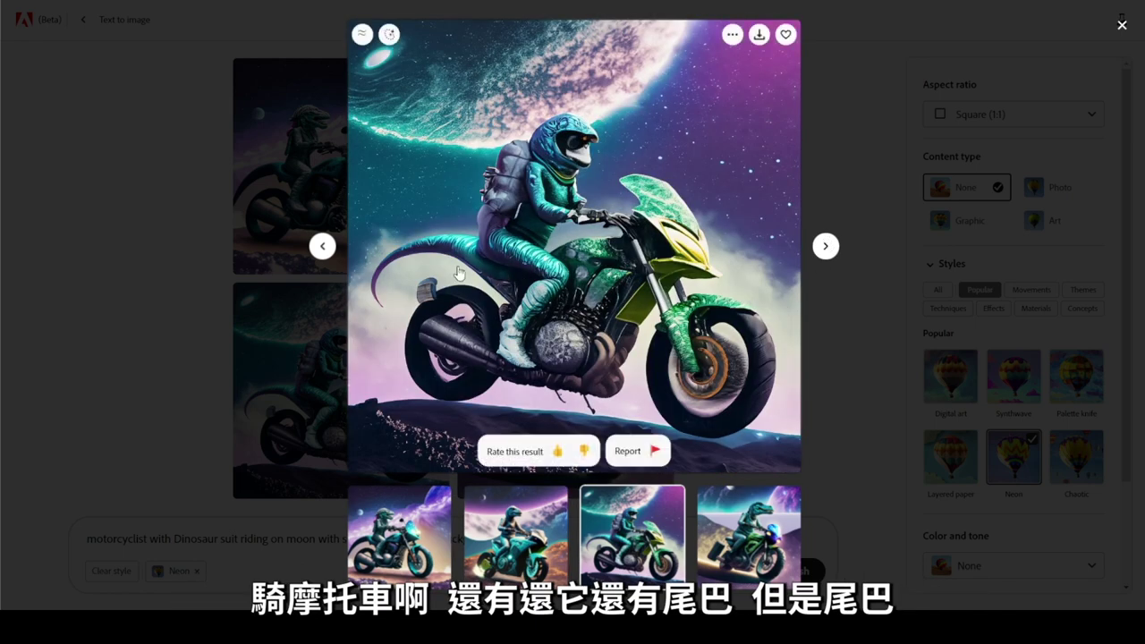
left_click(825, 246)
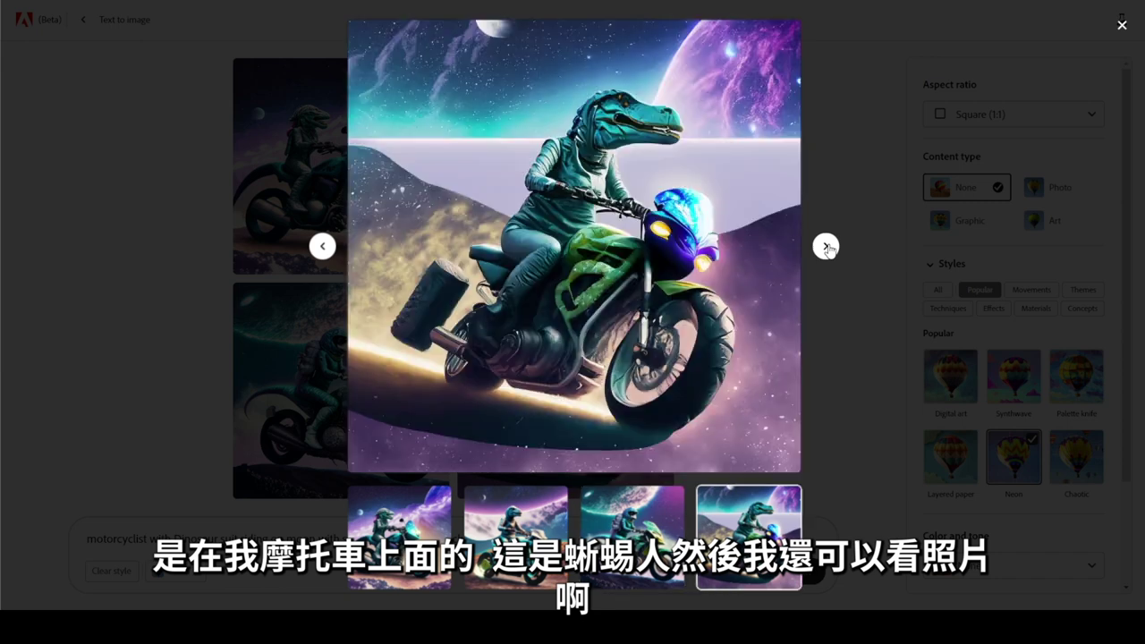
left_click(826, 246)
left_click(1043, 197)
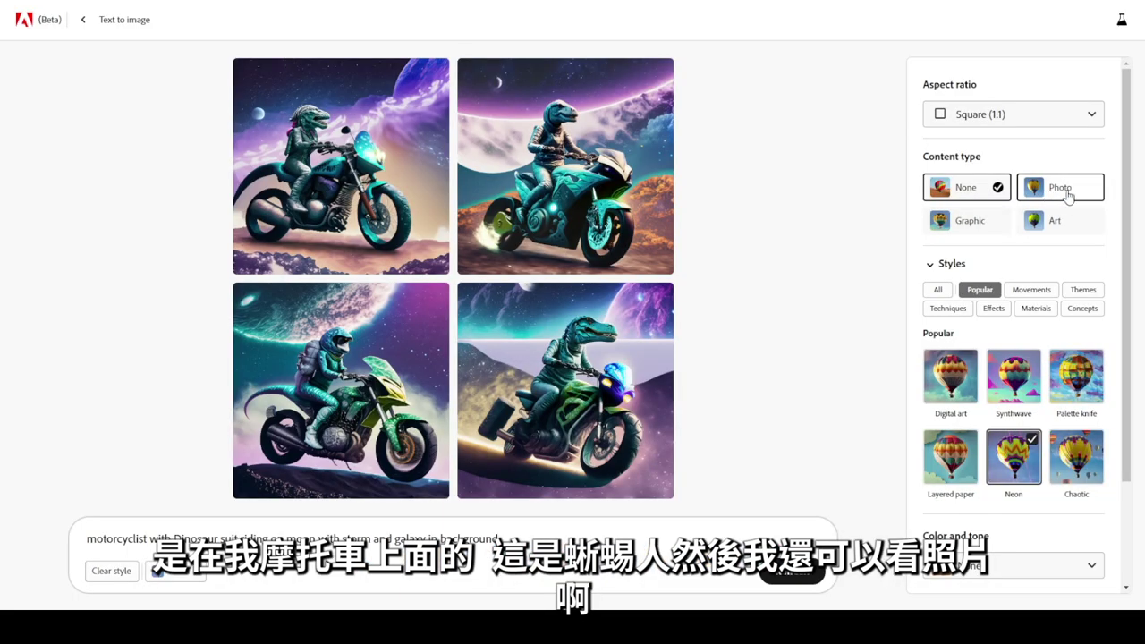
- Try Photo, Art and Graphic content types, inspecting results enlarged
left_click(1067, 193)
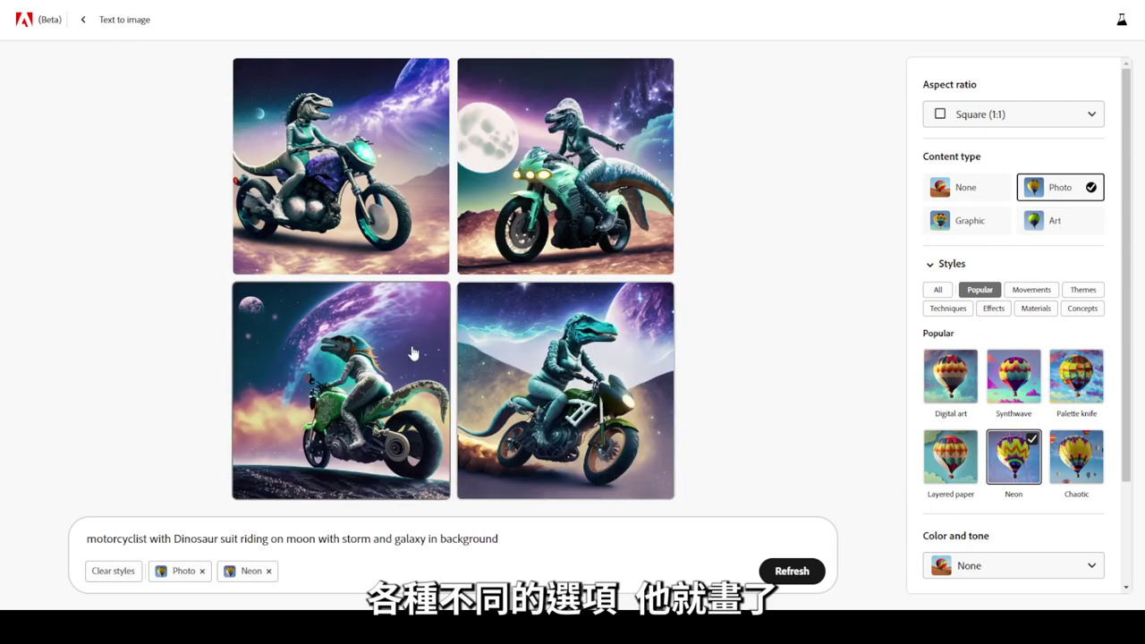
left_click(312, 217)
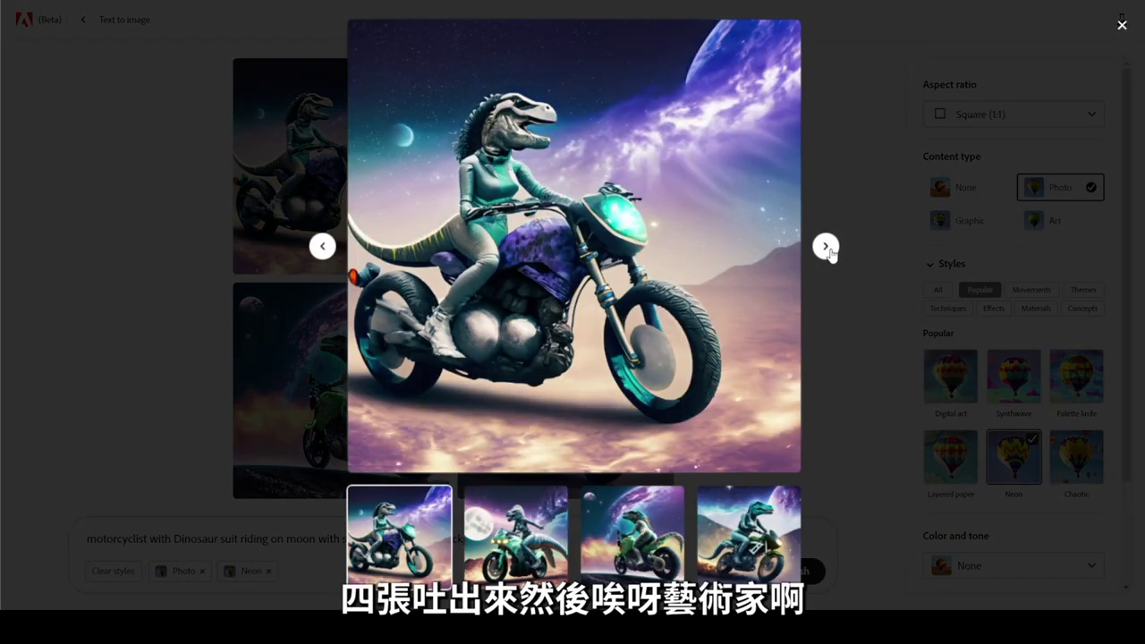
key("Escape")
left_click(1051, 220)
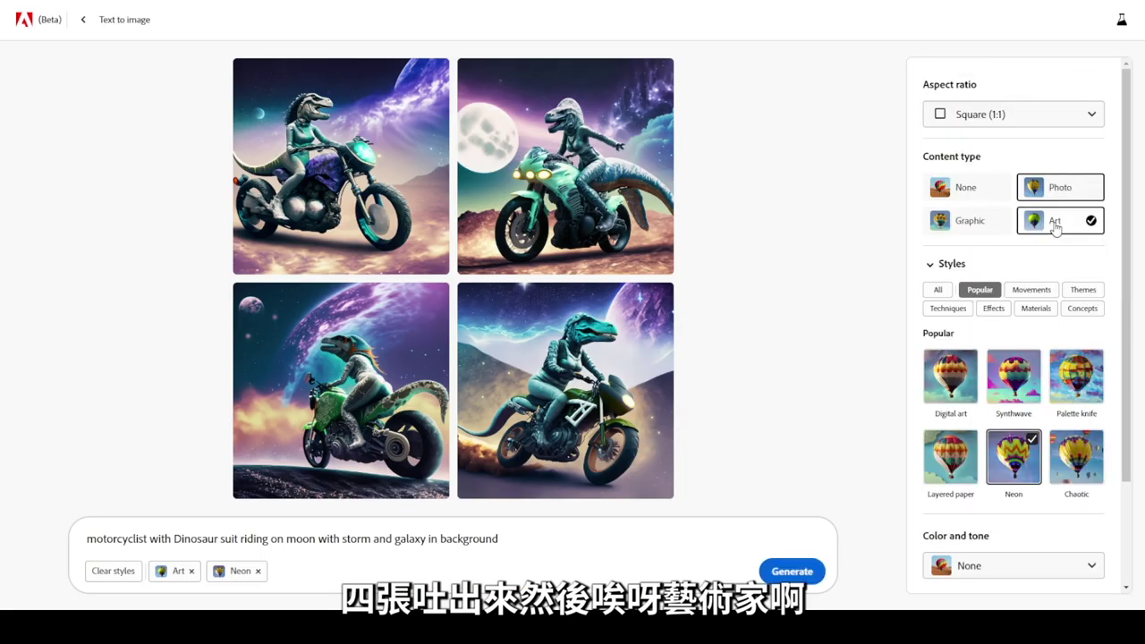
left_click(358, 224)
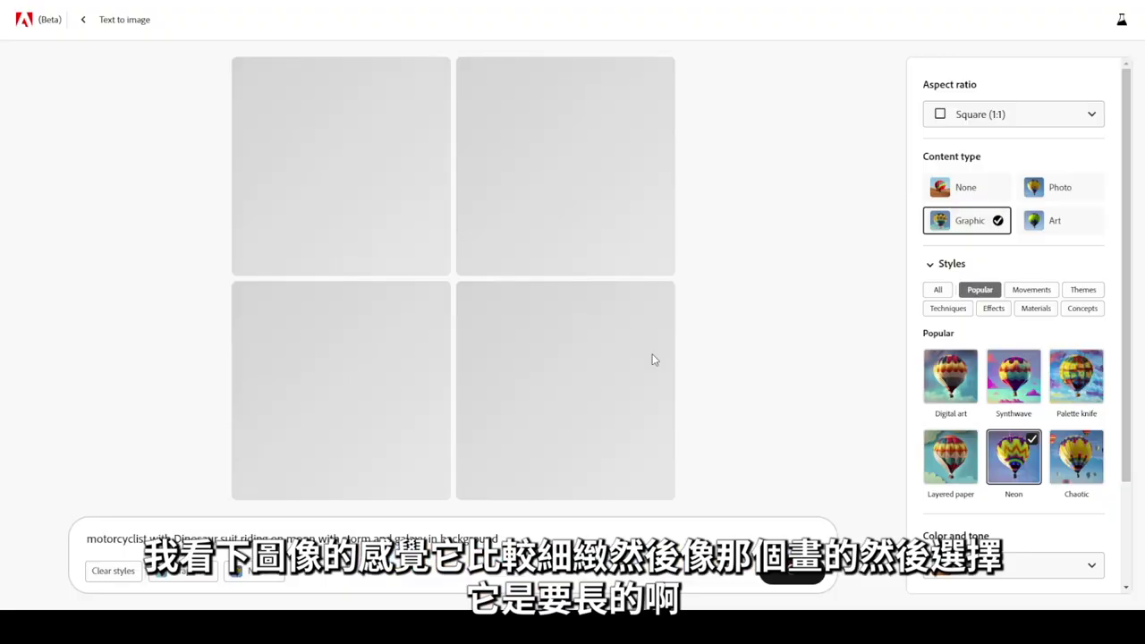
left_click(650, 349)
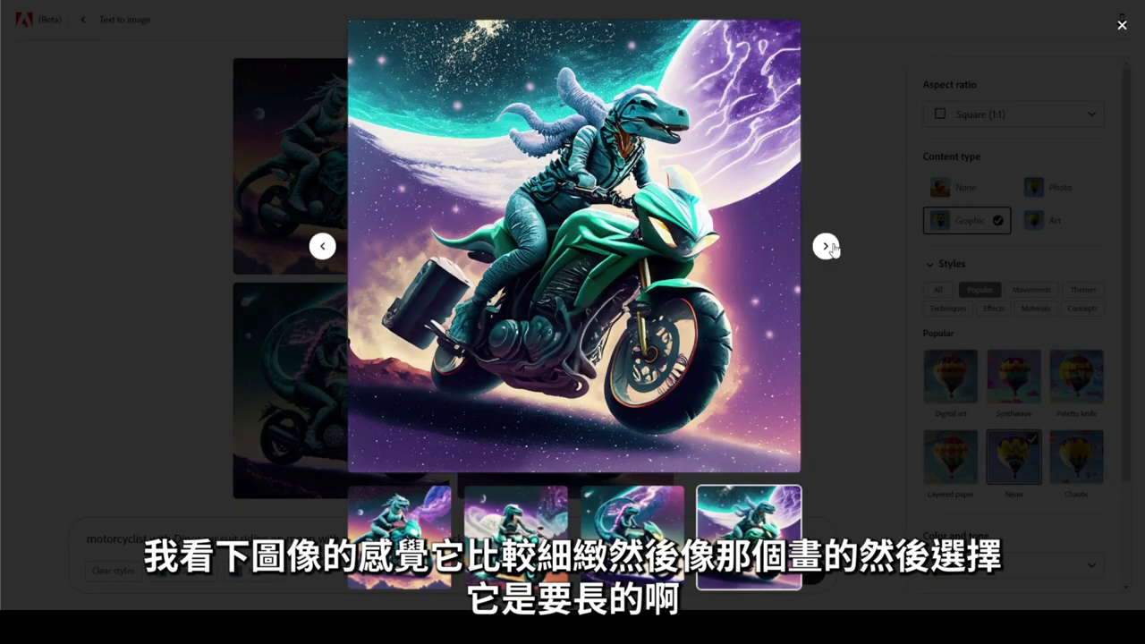
key("Escape")
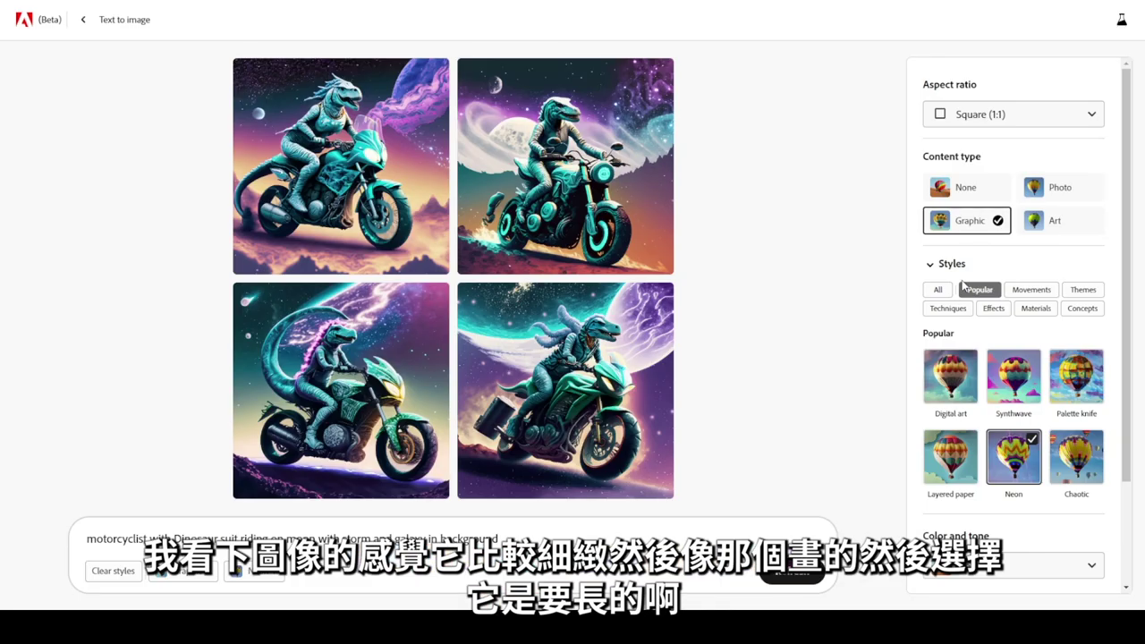
- Switch the aspect ratio to Widescreen (16:9), then return to the gallery
left_click(980, 115)
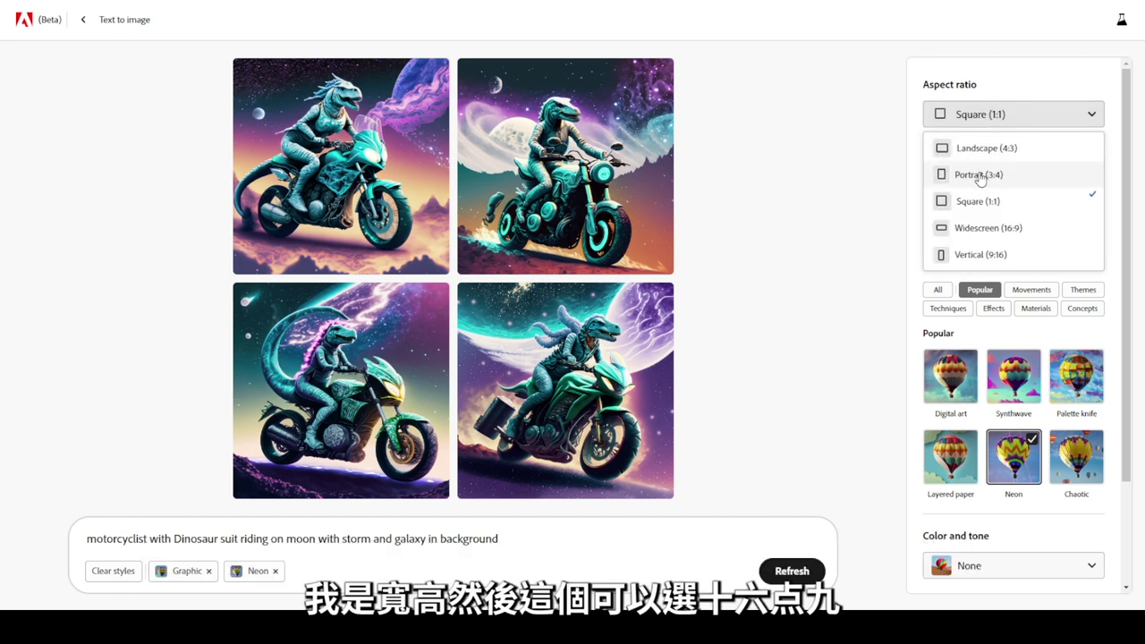
left_click(1006, 229)
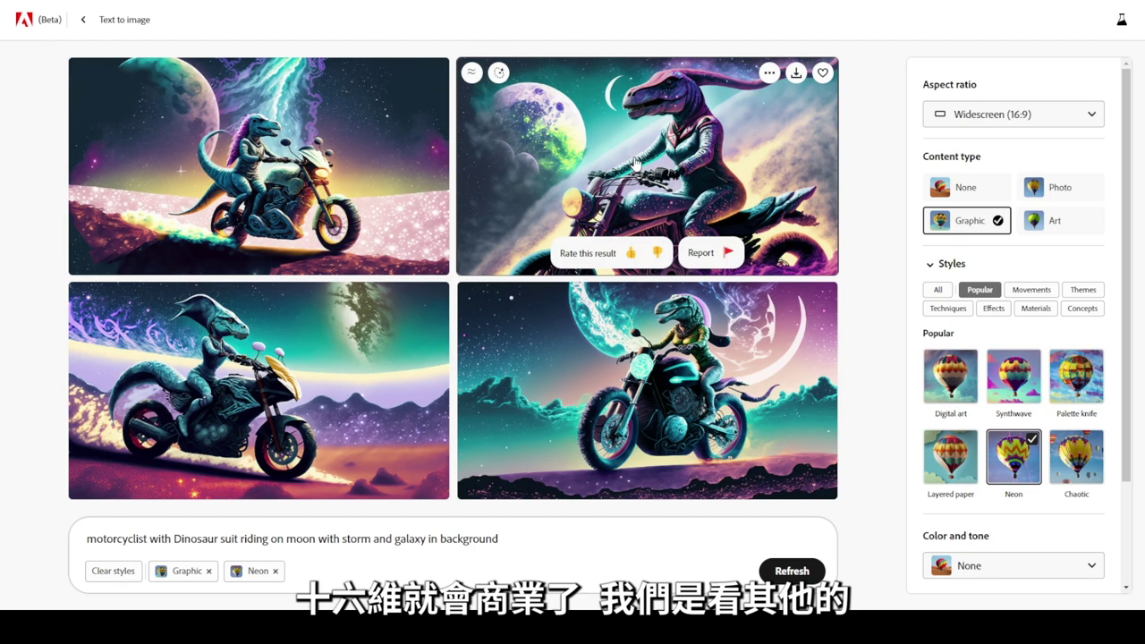
left_click(82, 19)
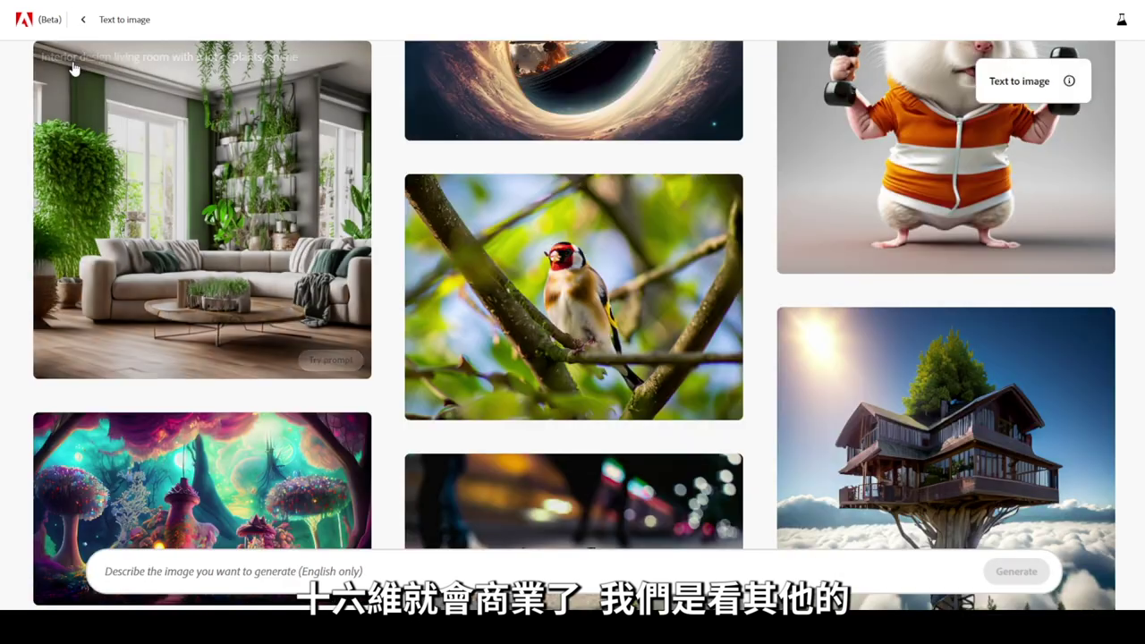
- Scroll down the gallery and load the karate toad sample prompt
scroll(517, 305, "down", 2)
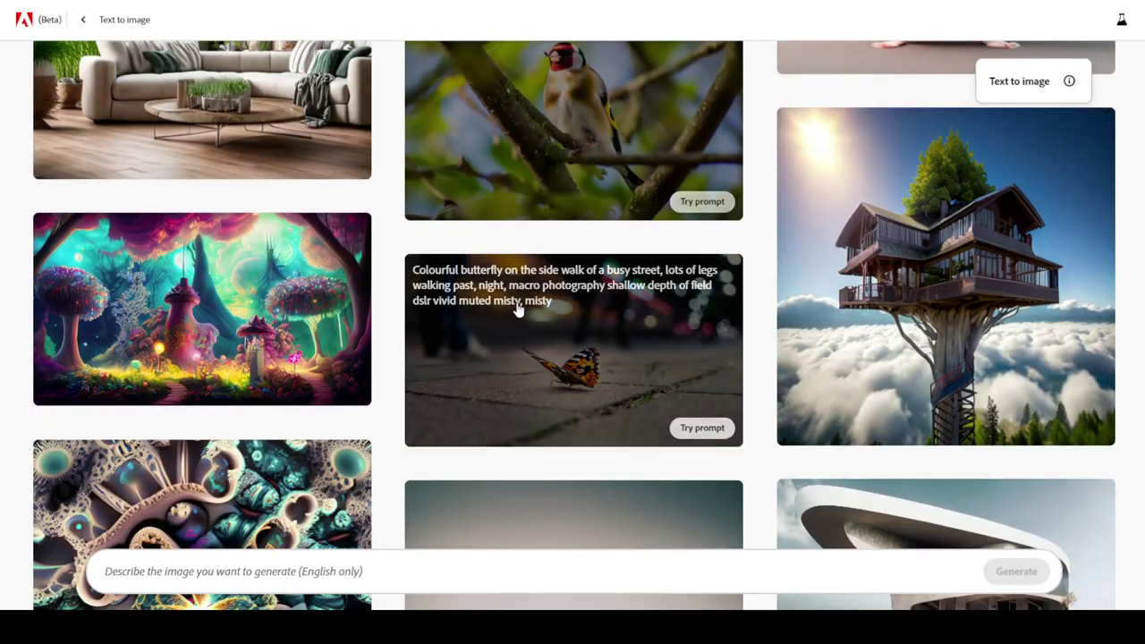
scroll(908, 331, "down", 3)
scroll(831, 412, "down", 3)
scroll(758, 452, "down", 1)
scroll(758, 453, "down", 2)
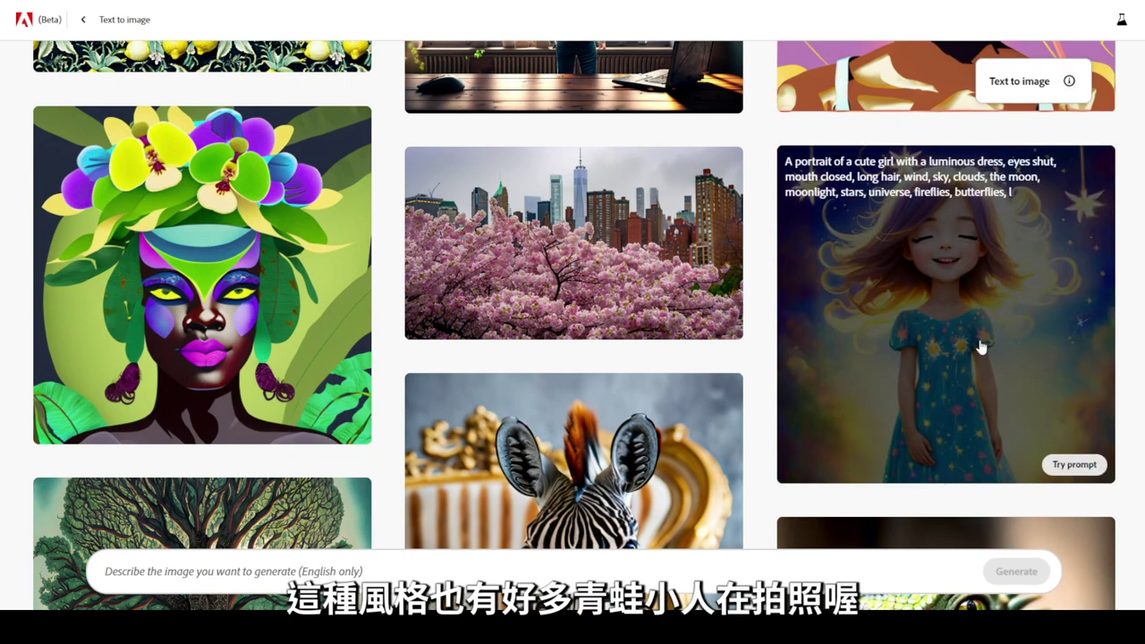
scroll(895, 269, "down", 5)
scroll(746, 184, "down", 5)
scroll(746, 183, "down", 5)
scroll(741, 197, "down", 5)
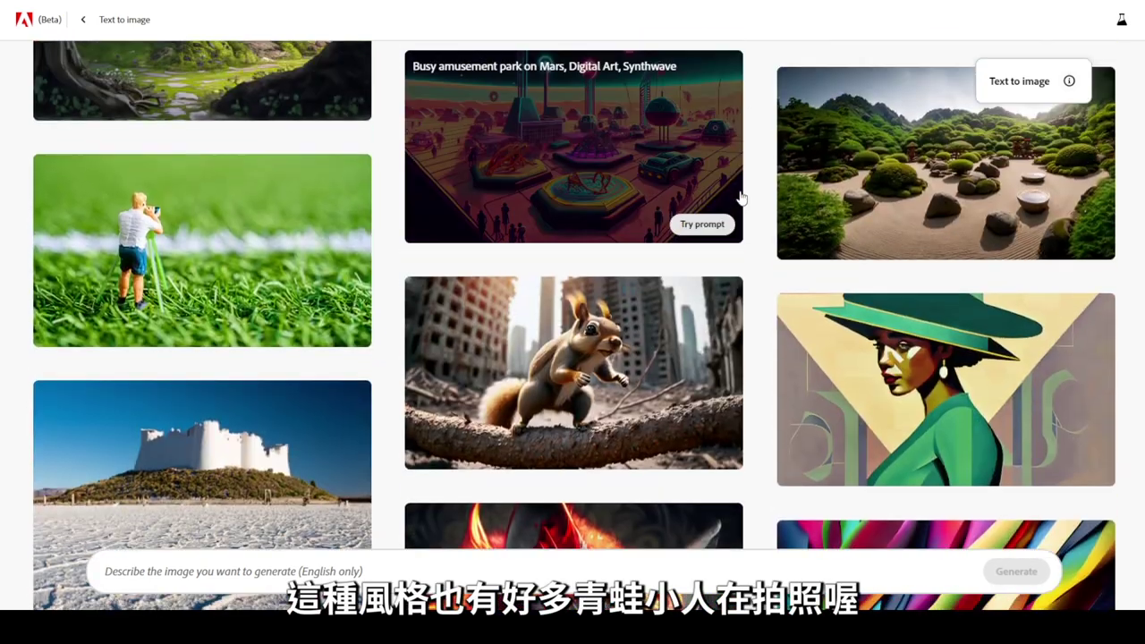
scroll(740, 197, "down", 3)
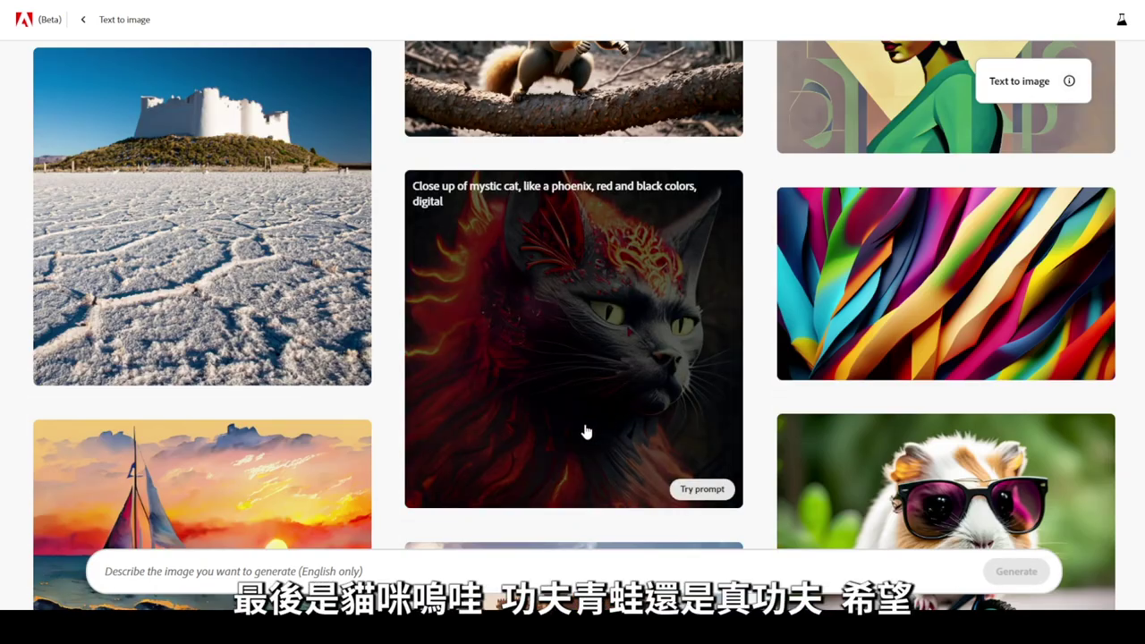
scroll(695, 383, "down", 3)
scroll(695, 383, "down", 4)
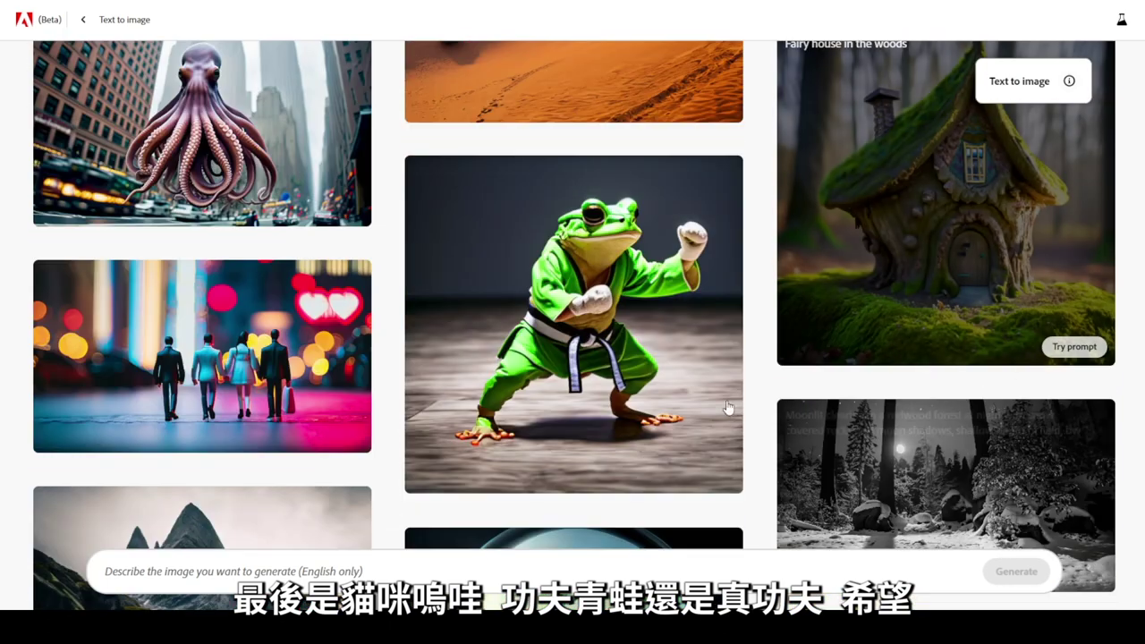
left_click(702, 474)
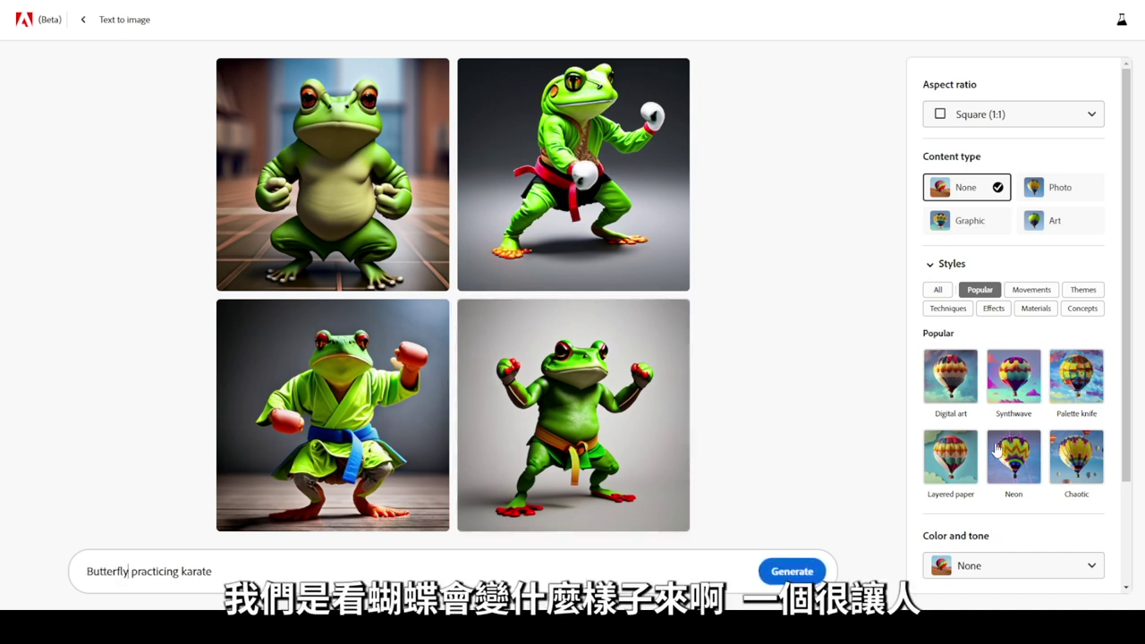
- Apply Layered paper style and Widescreen (16:9), review results, then delete 'Butterfly' from the prompt
left_click(971, 460)
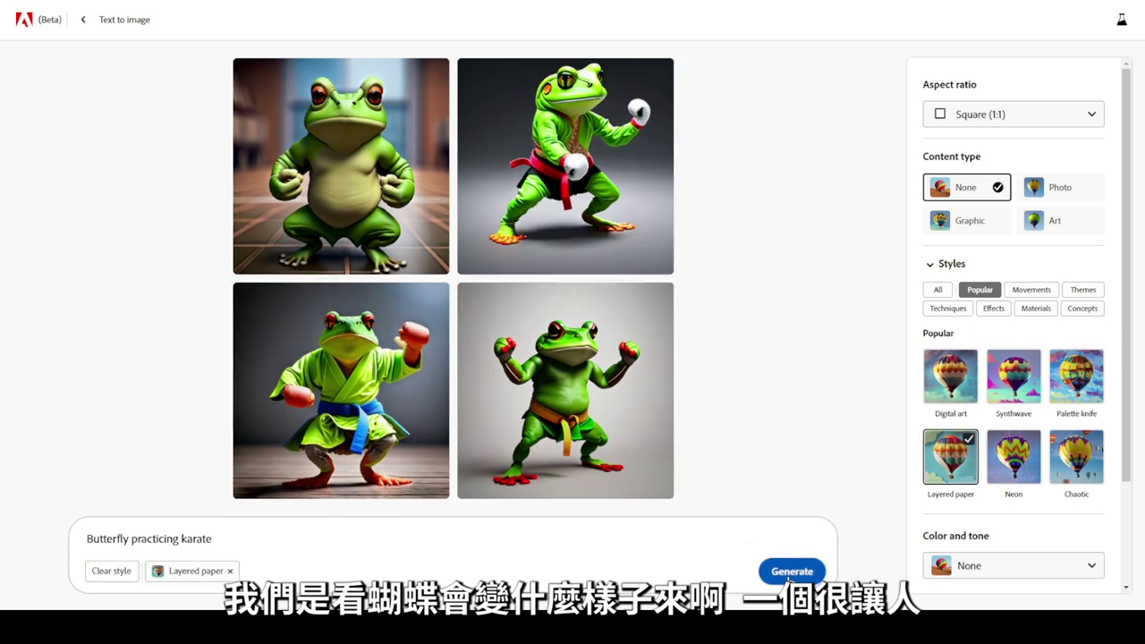
left_click(1016, 128)
left_click(987, 231)
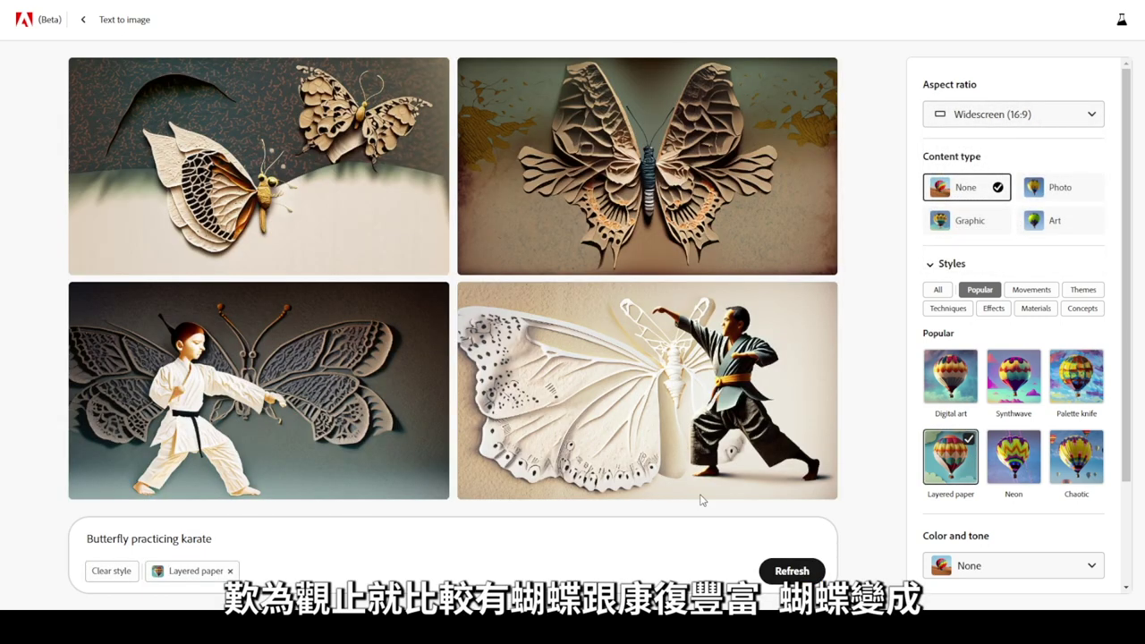
left_click(248, 387)
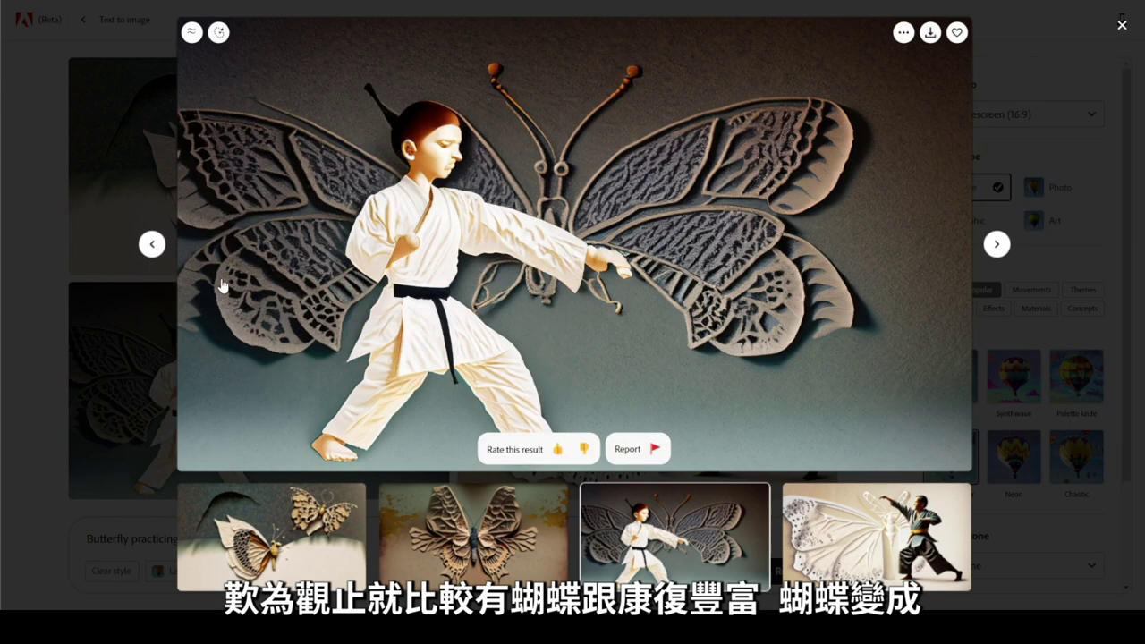
left_click(152, 245)
left_click(57, 528)
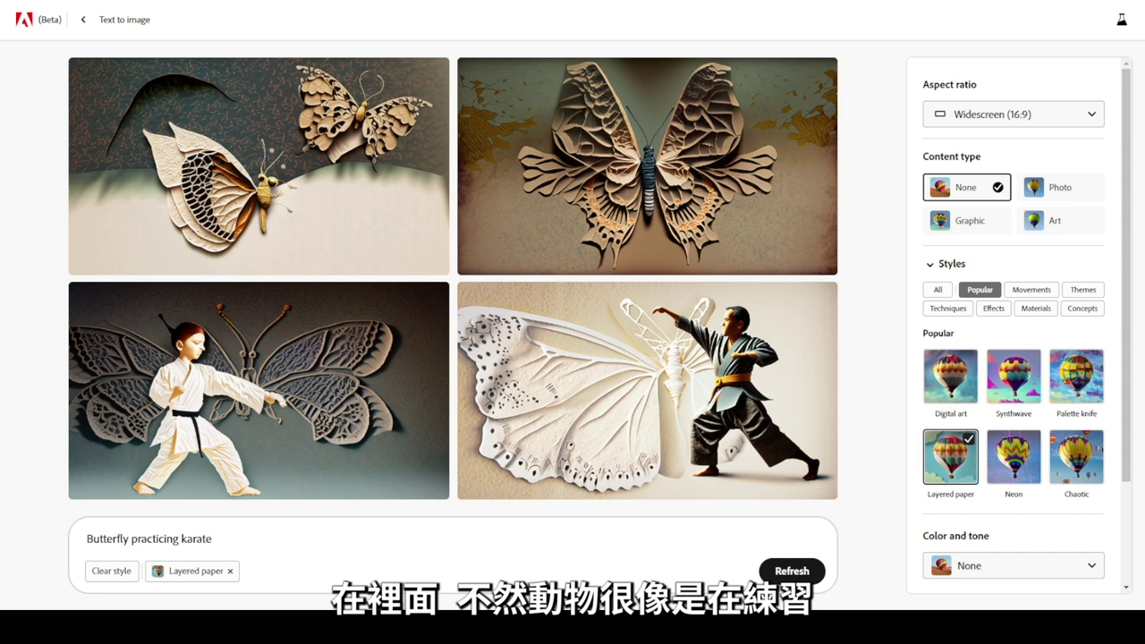
double_click(108, 538)
key("BackSpace")
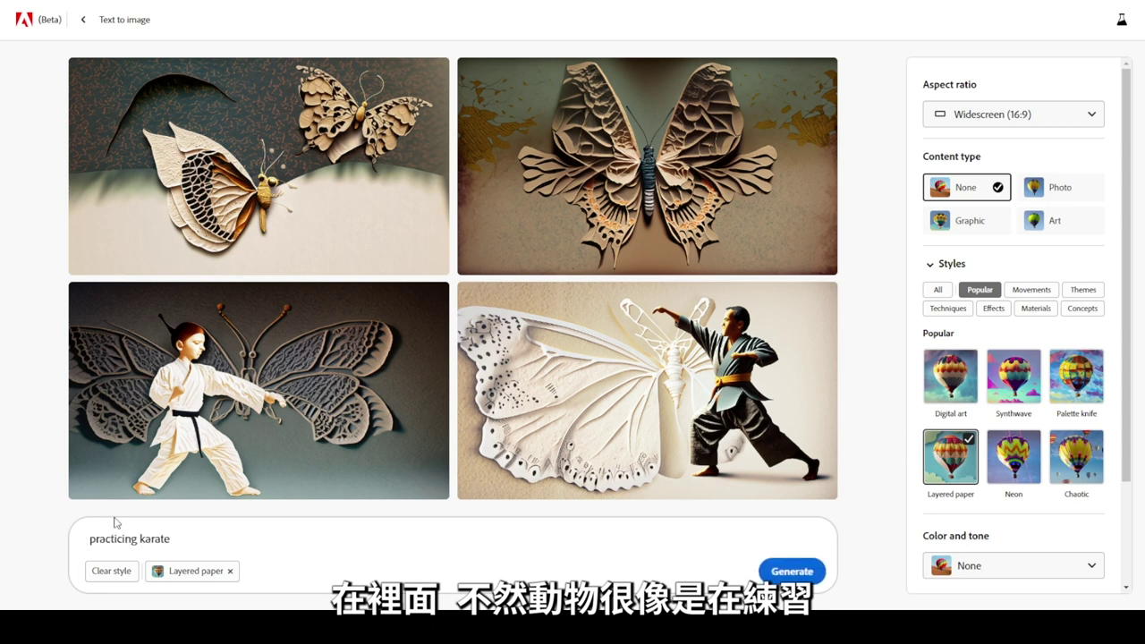
- Generate Synthwave images for a fox, then for a civet cat, practicing karate
type("fox")
left_click(1013, 376)
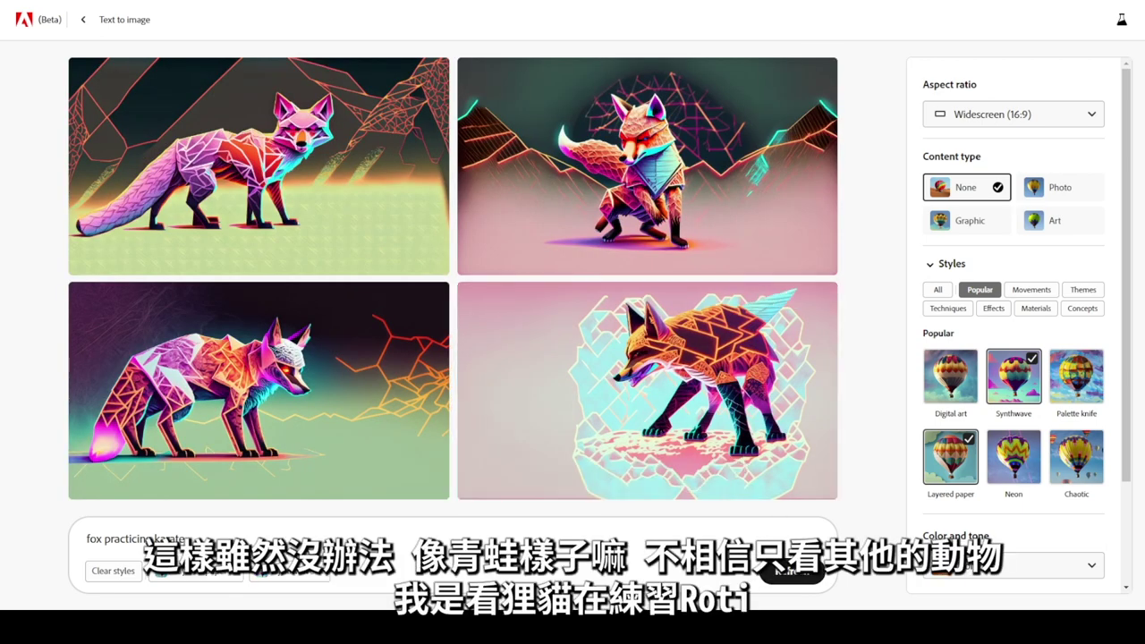
double_click(93, 538)
type("civet cat")
left_click(785, 571)
mouse_move(356, 388)
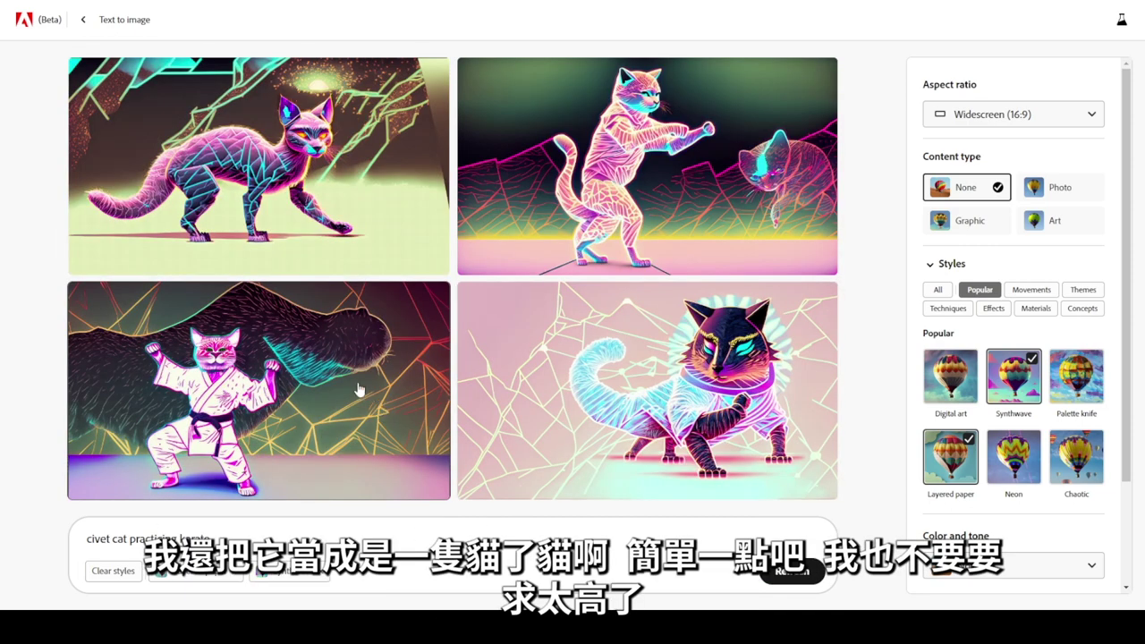
- Trim the prompt to 'cat practicing karate' and remove the Layered paper style
left_click(302, 380)
key("Escape")
key("BackSpace")
key("BackSpace")
key("BackSpace")
left_click(972, 452)
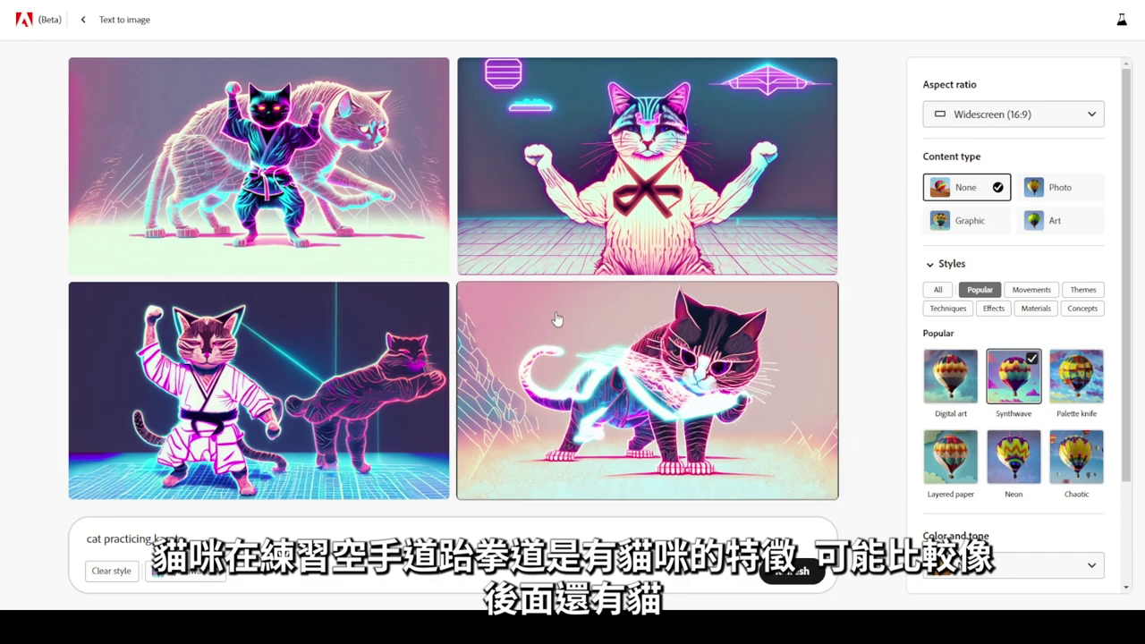
- Browse the karate cat results enlarged, then return to the Text to image gallery
left_click(288, 172)
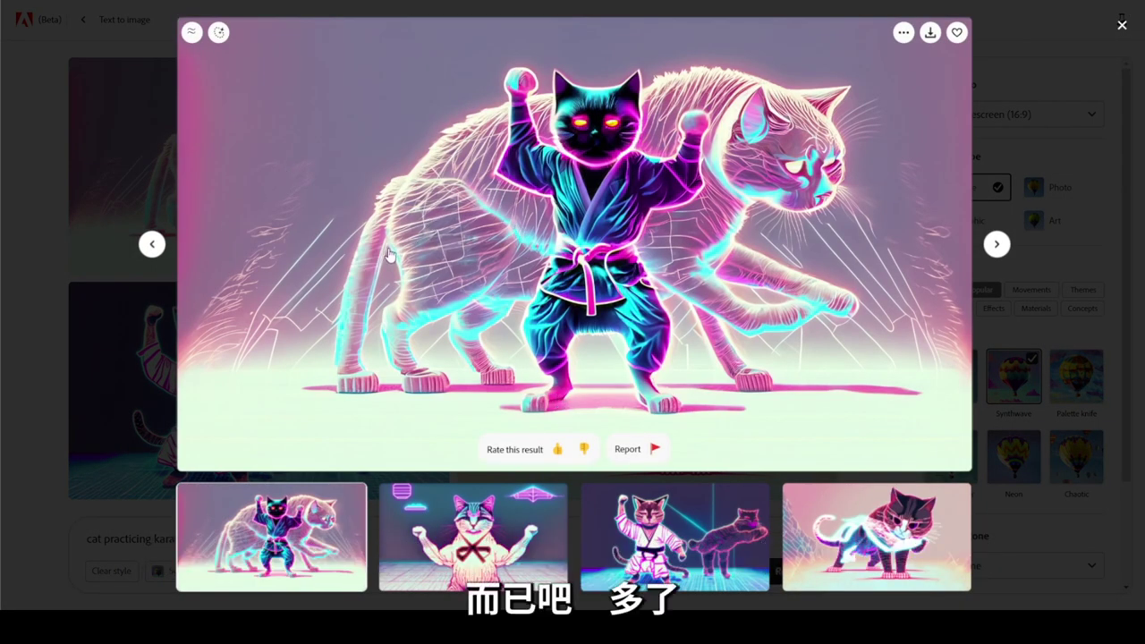
left_click(998, 245)
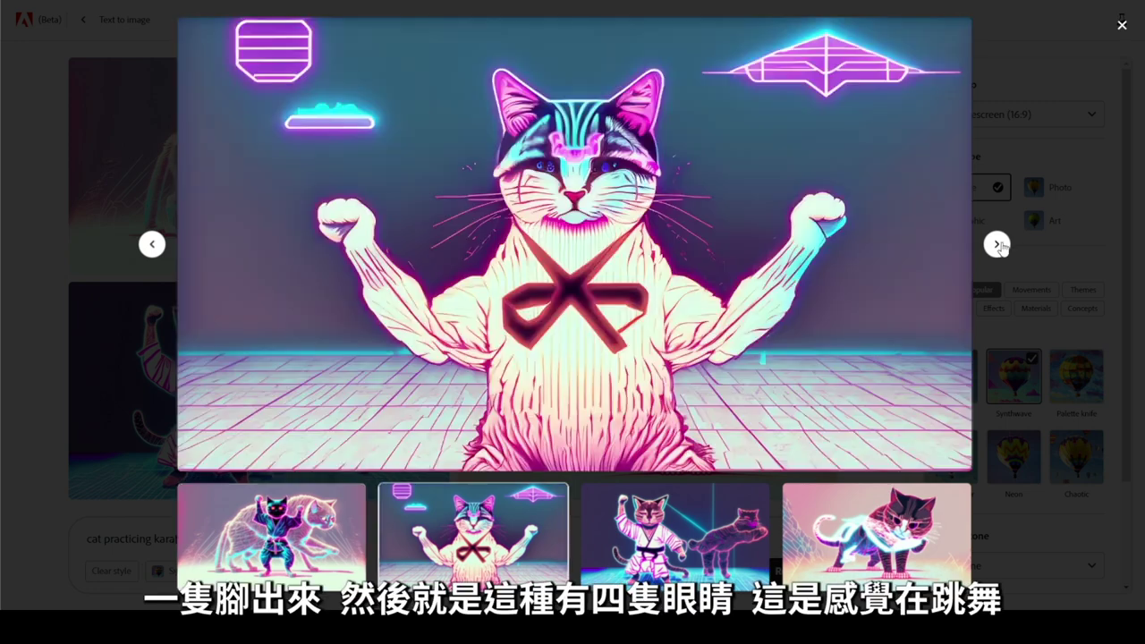
left_click(998, 245)
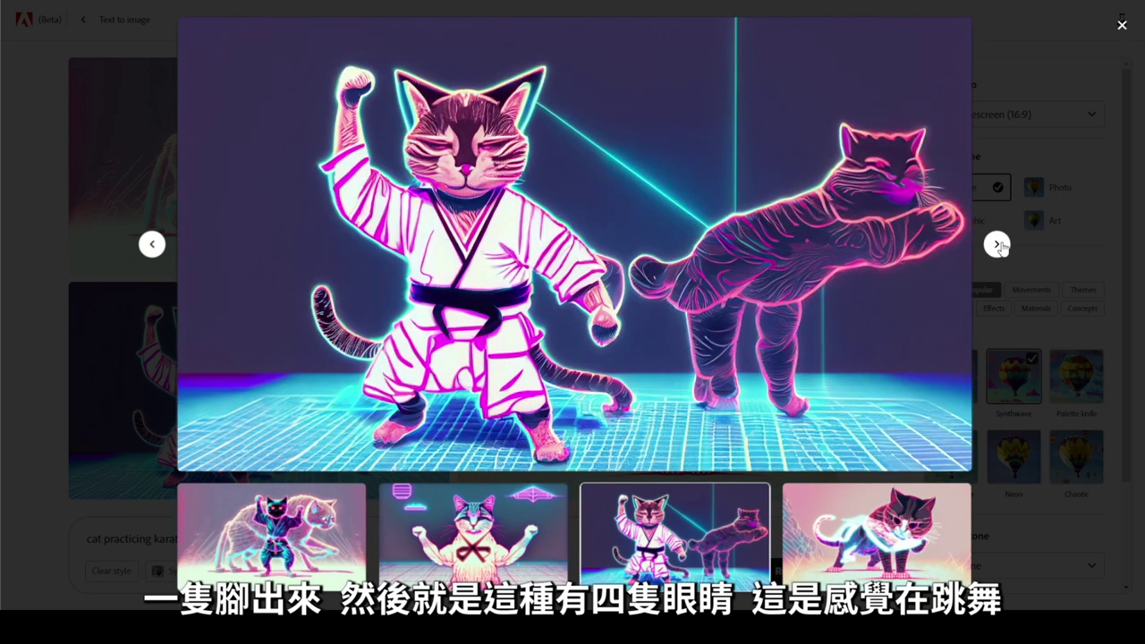
key("Escape")
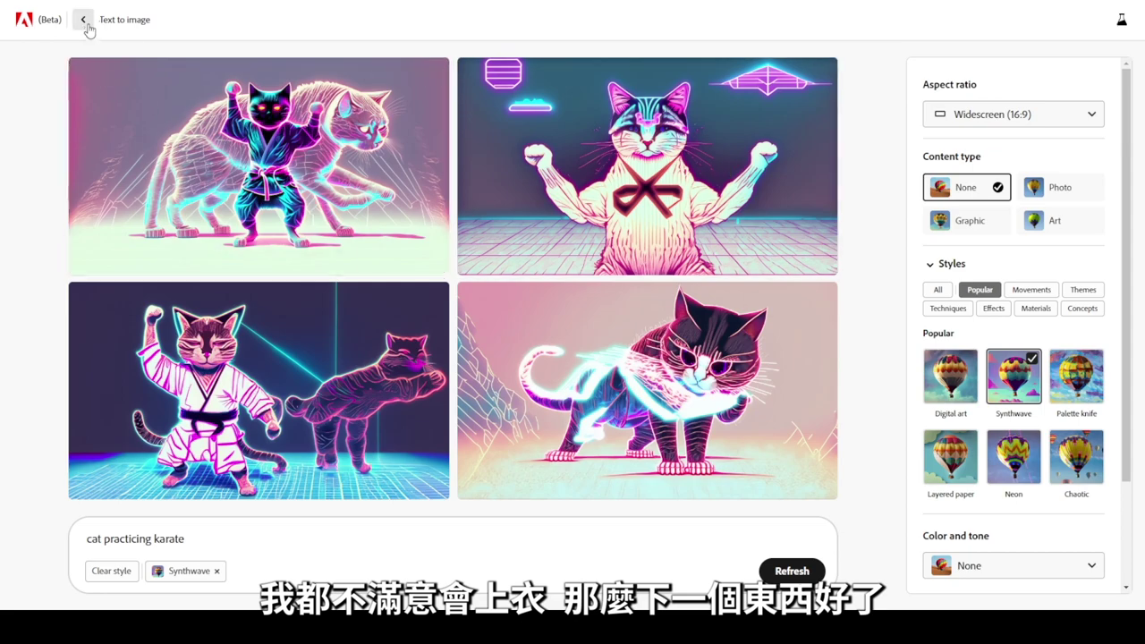
left_click(83, 19)
scroll(713, 350, "down", 3)
- Scroll the gallery and open the flowers-frozen-in-a-block-of-ice sample prompt
scroll(713, 350, "down", 3)
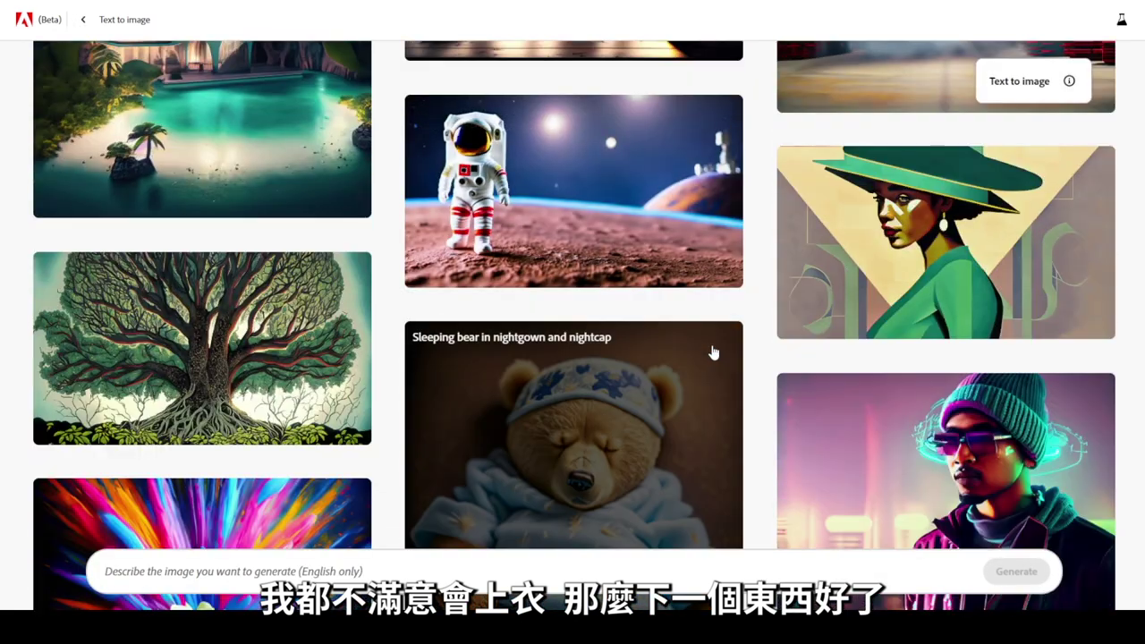
scroll(713, 351, "down", 10)
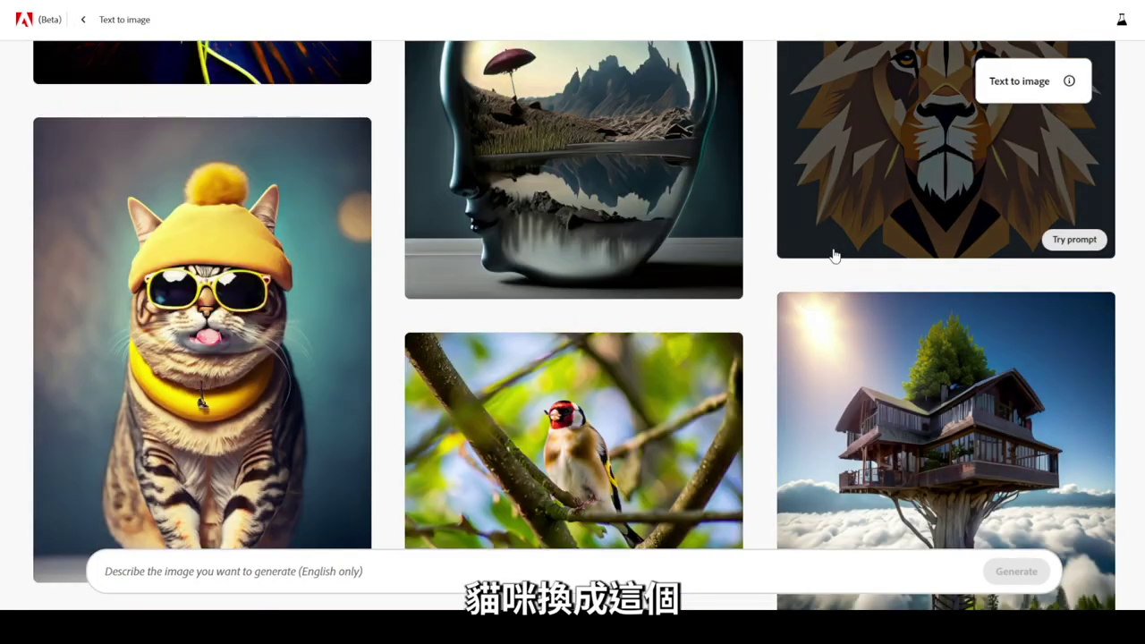
scroll(834, 257, "up", 5)
scroll(207, 302, "up", 2)
left_click(207, 301)
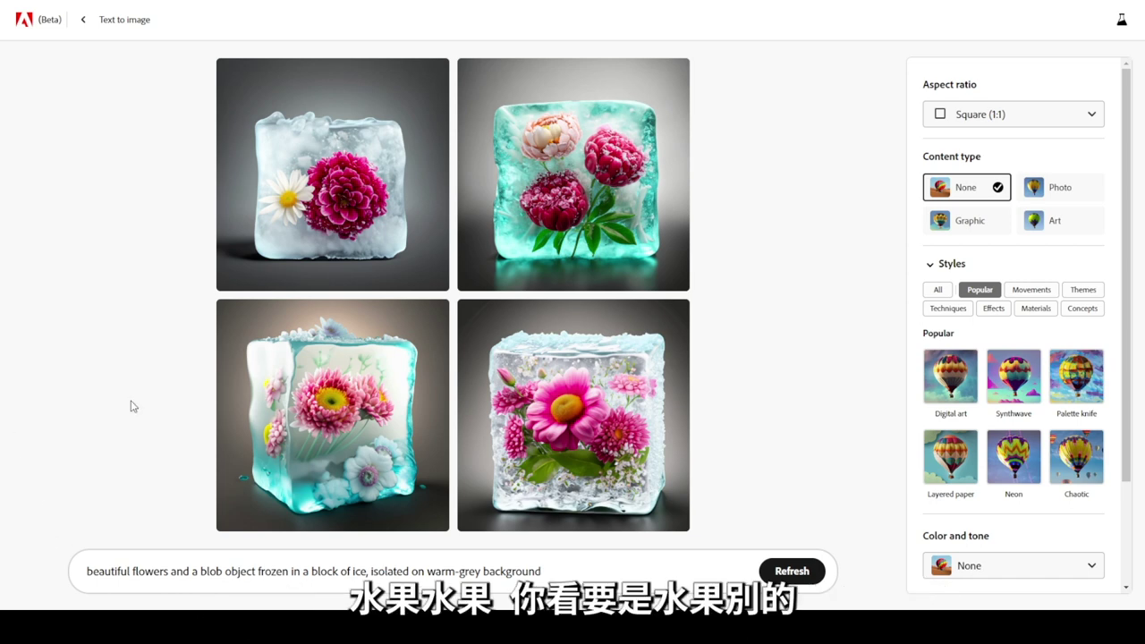
- Generate 'fruit' frozen in ice and browse the four results enlarged
type("fruit")
left_click(787, 570)
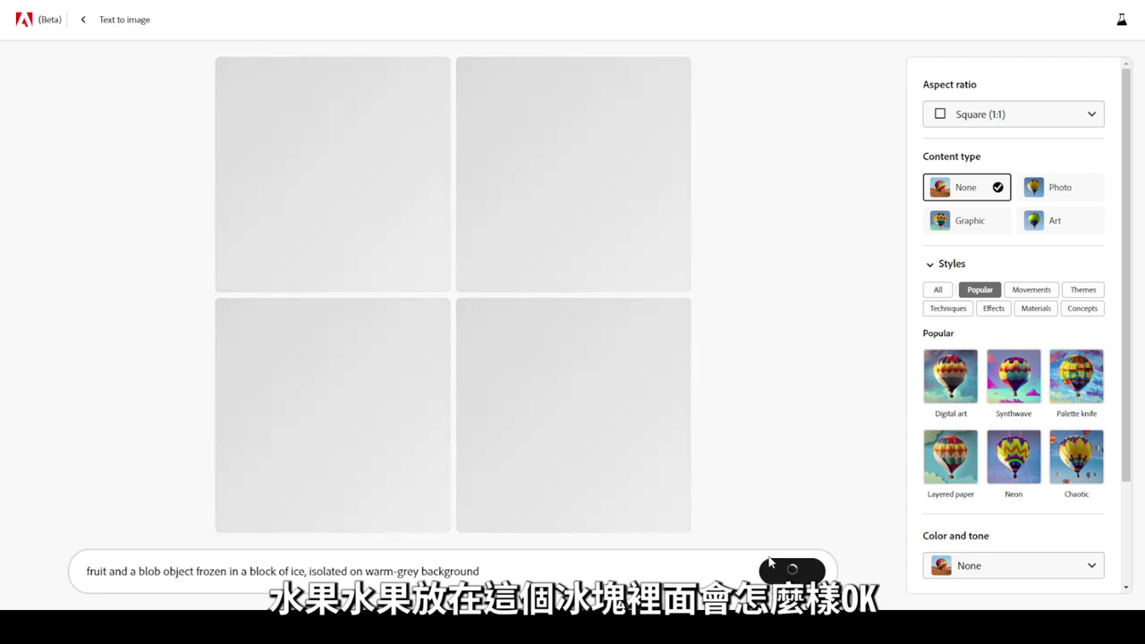
left_click(375, 209)
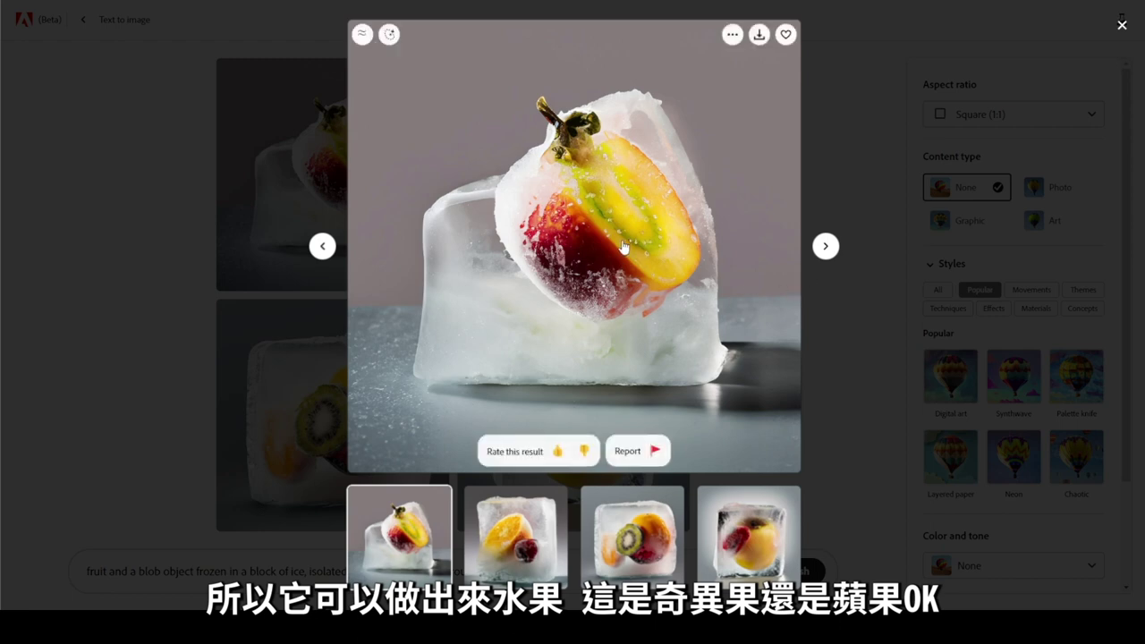
key("Right")
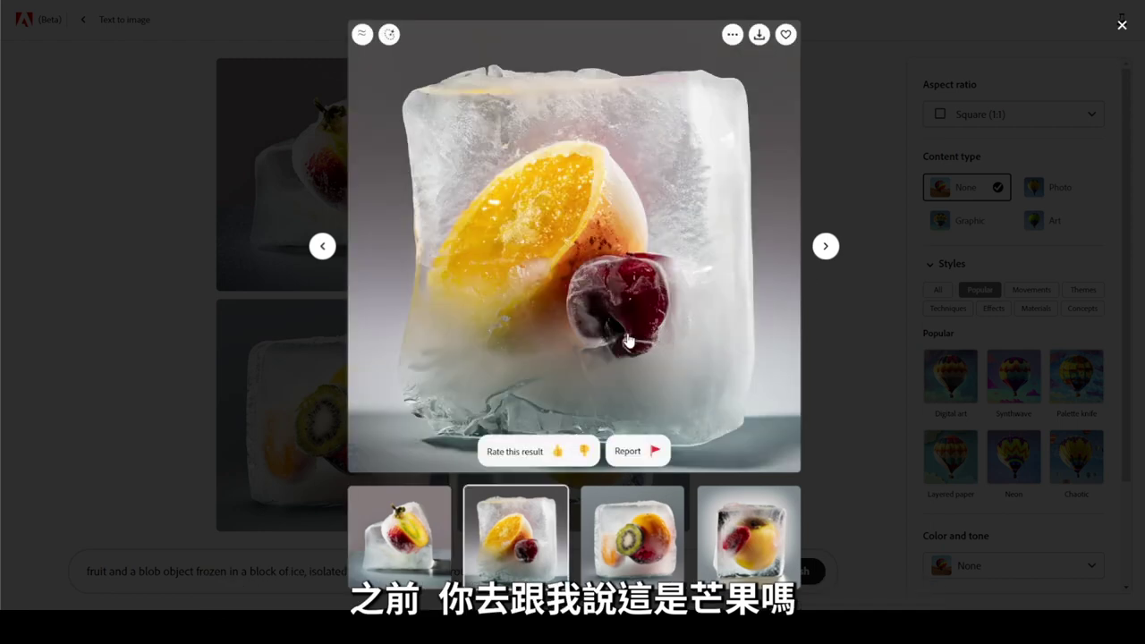
key("Right")
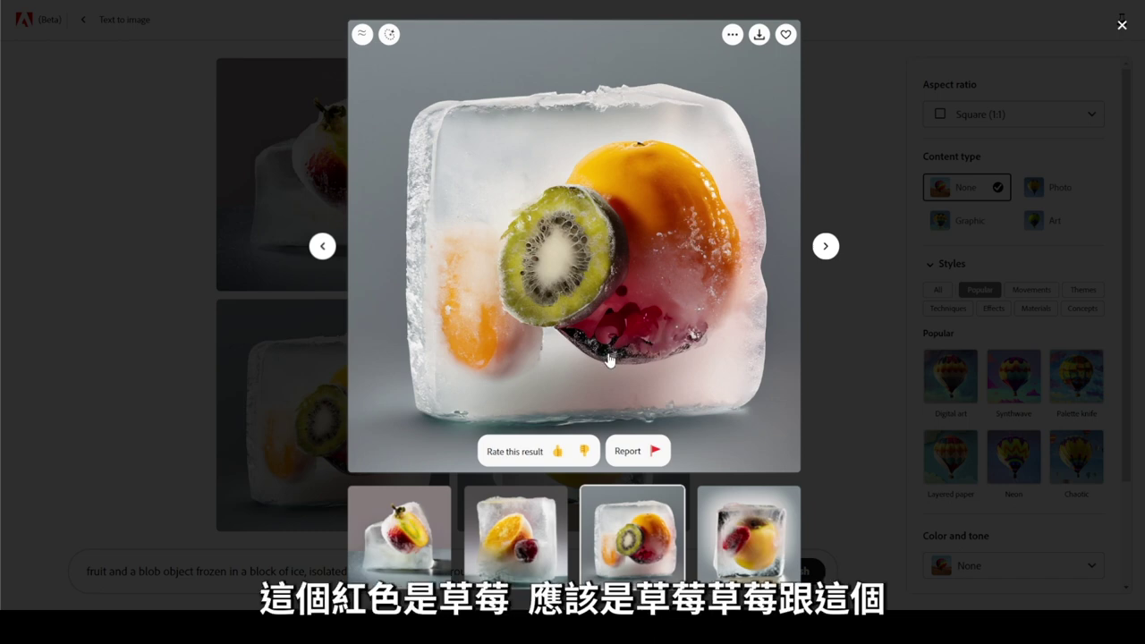
key("Right")
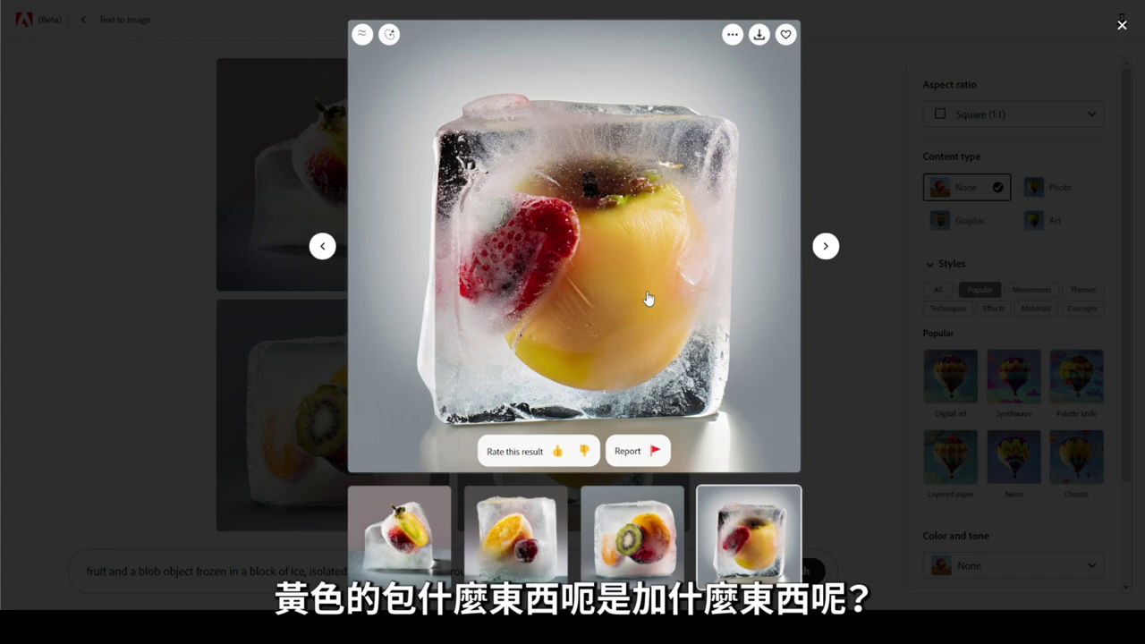
left_click(862, 248)
- Replace 'fruit' with 'car', regenerate, and browse the car-in-ice results
double_click(98, 570)
key("BackSpace")
key("BackSpace")
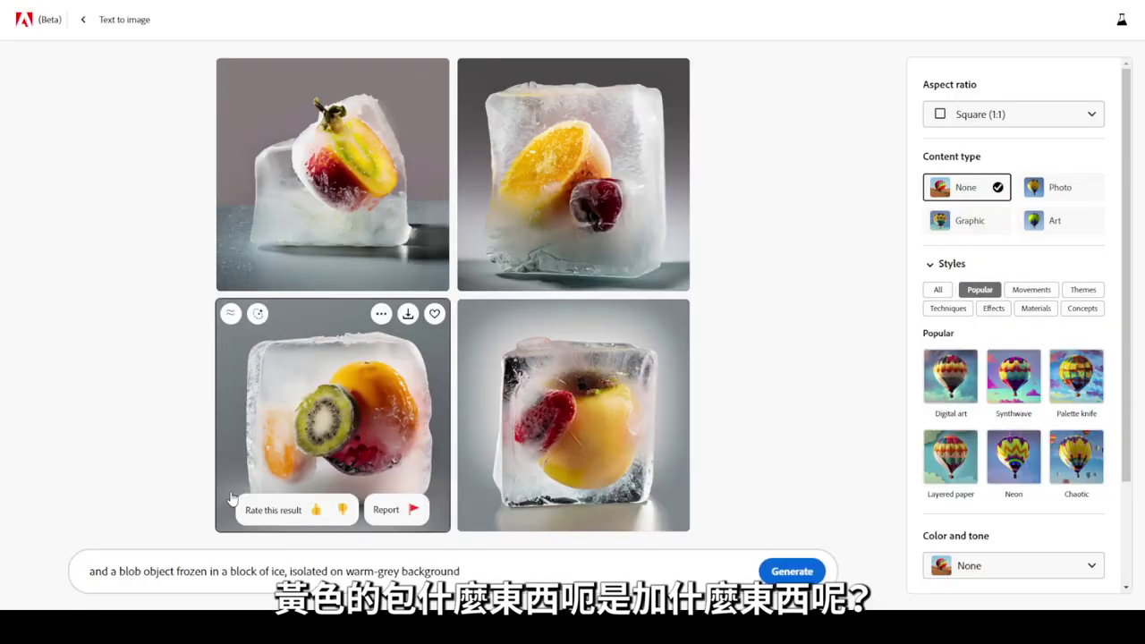
type("car")
key("Return")
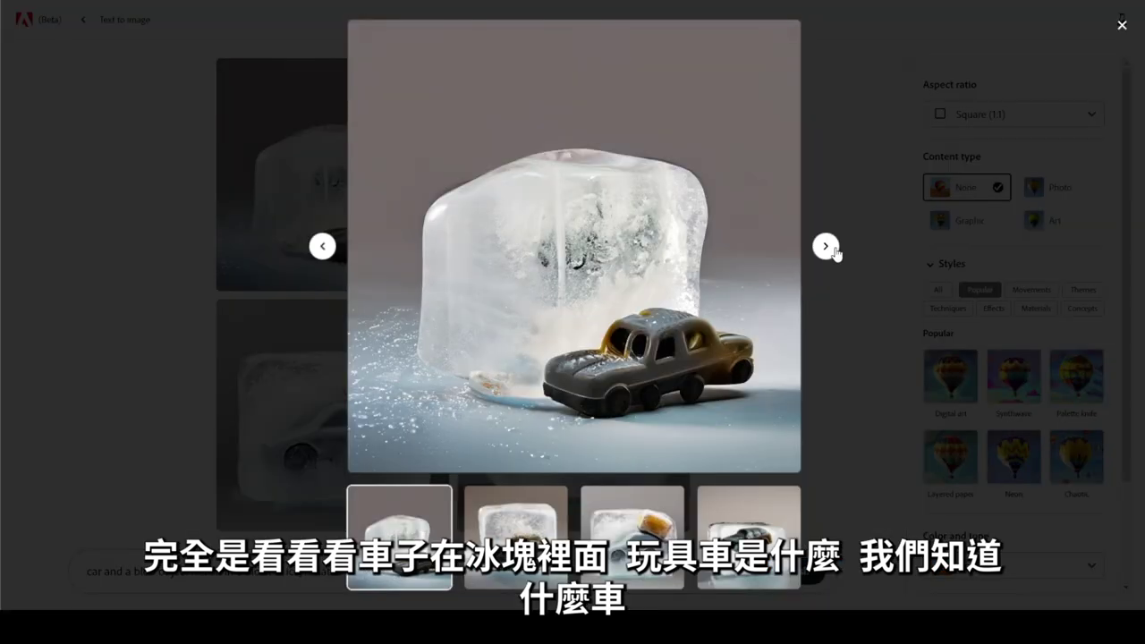
left_click(825, 247)
left_click(826, 246)
left_click(825, 247)
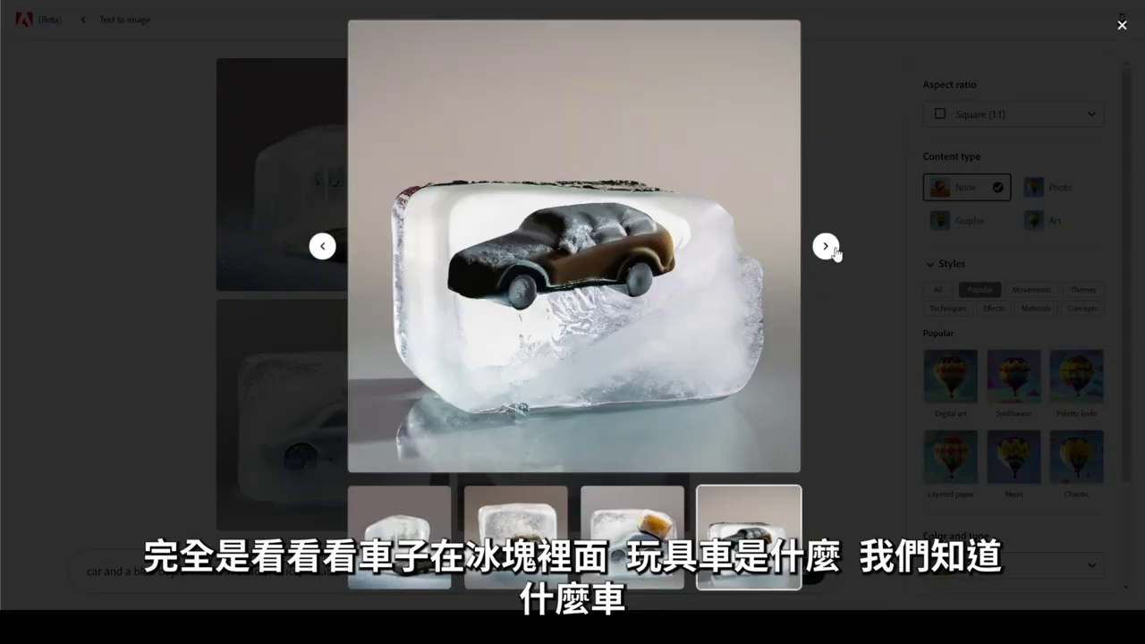
left_click(825, 247)
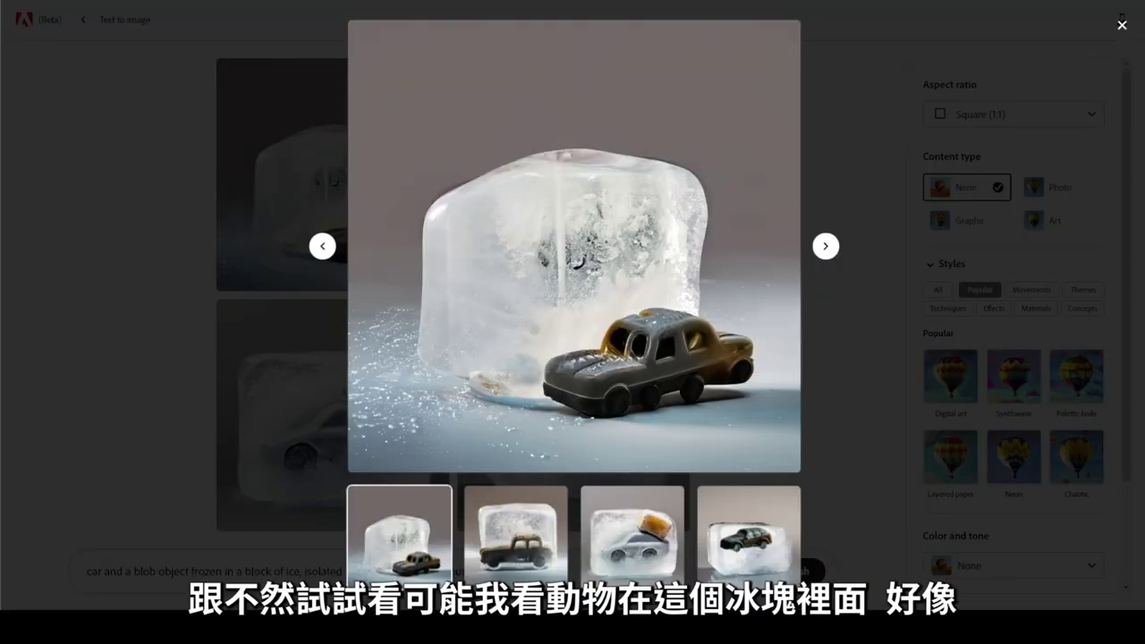
left_click(237, 222)
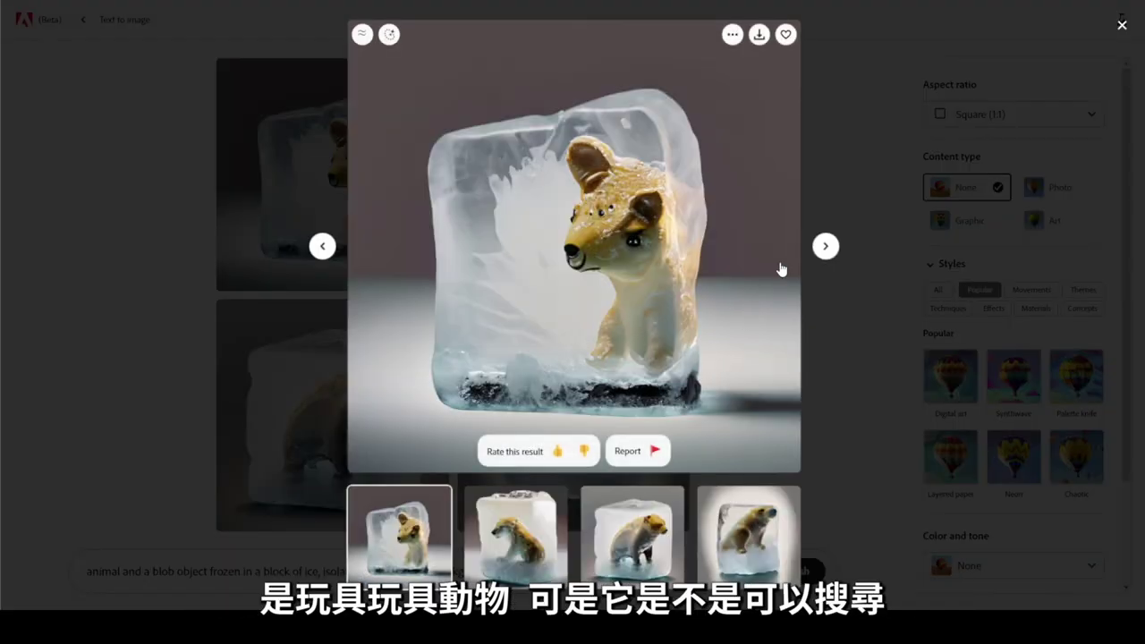
left_click(840, 250)
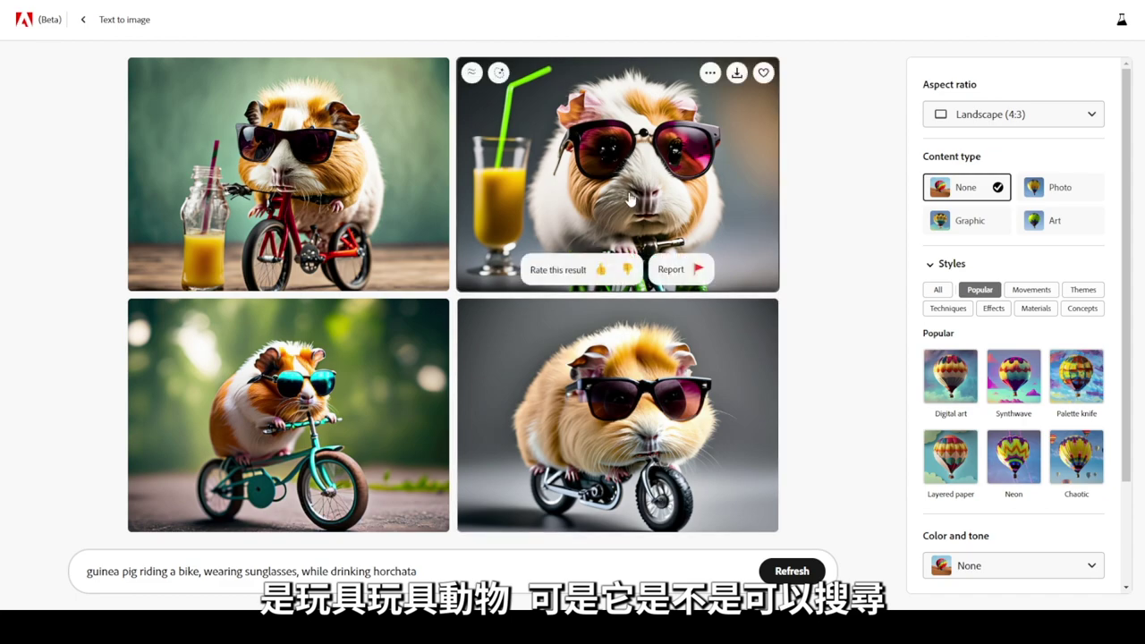
- Open the guinea pig with juice image in Generative fill, then back out to the home page
left_click(630, 268)
left_click(304, 33)
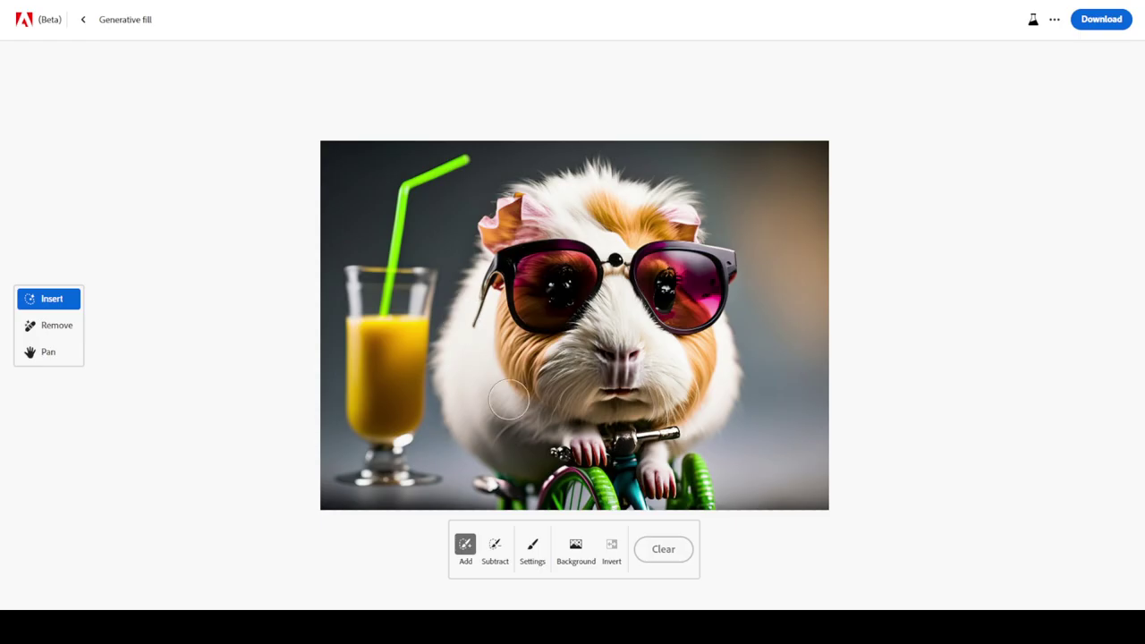
left_click(115, 24)
scroll(591, 376, "down", 5)
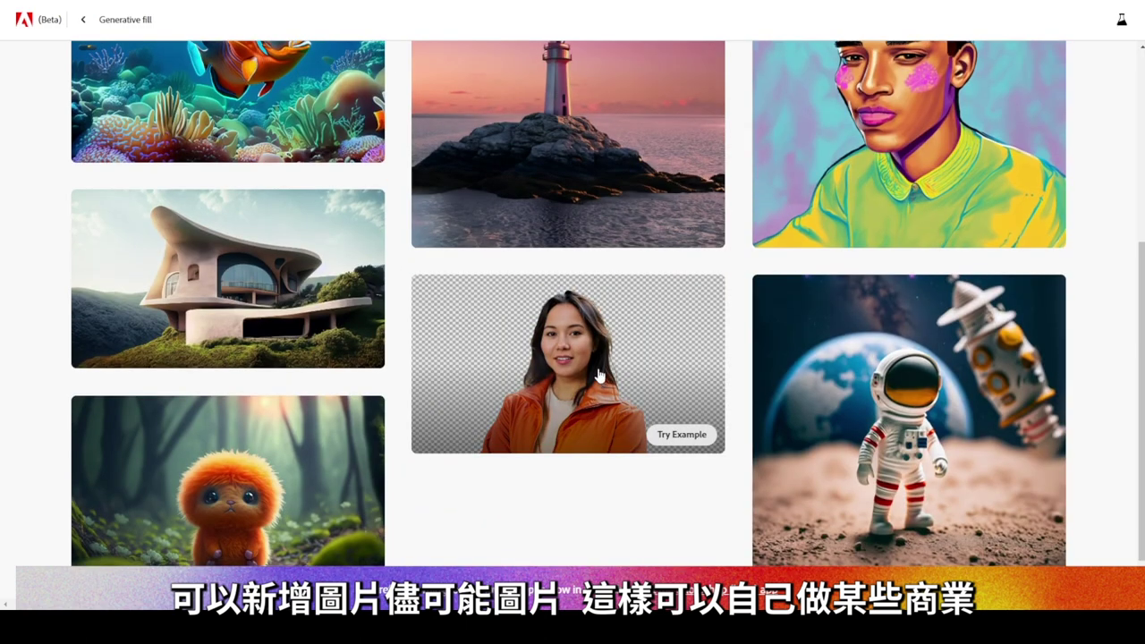
scroll(593, 383, "down", 1)
scroll(836, 280, "down", 1)
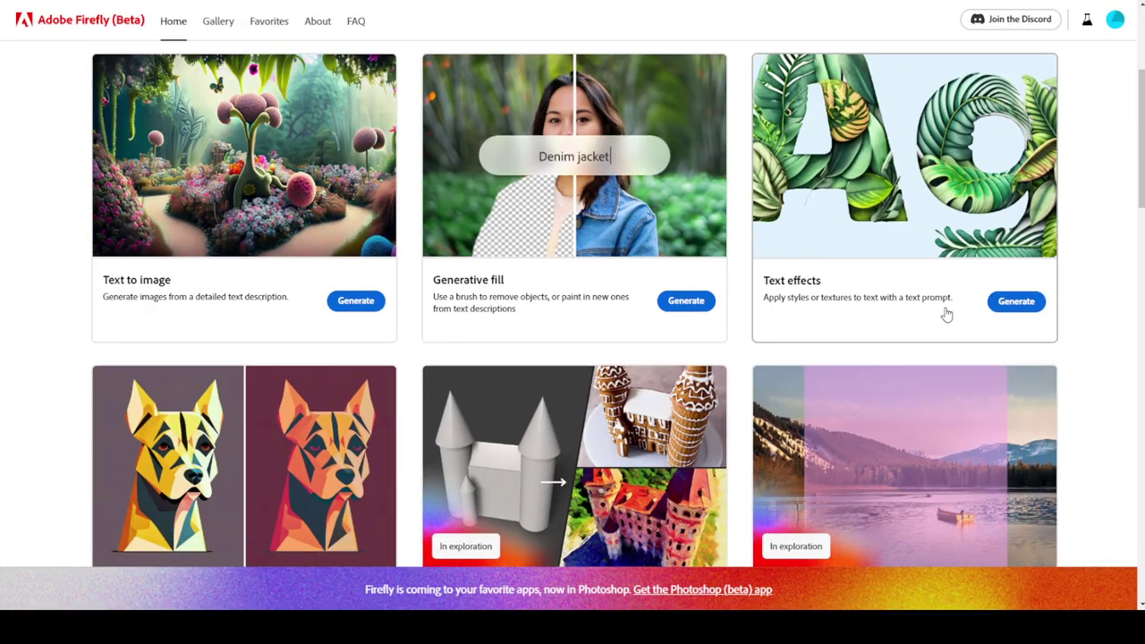
- Render 'Firefly' with the colorful shaggy fur sample prompt, then select the word to replace it
left_click(1007, 310)
mouse_move(202, 367)
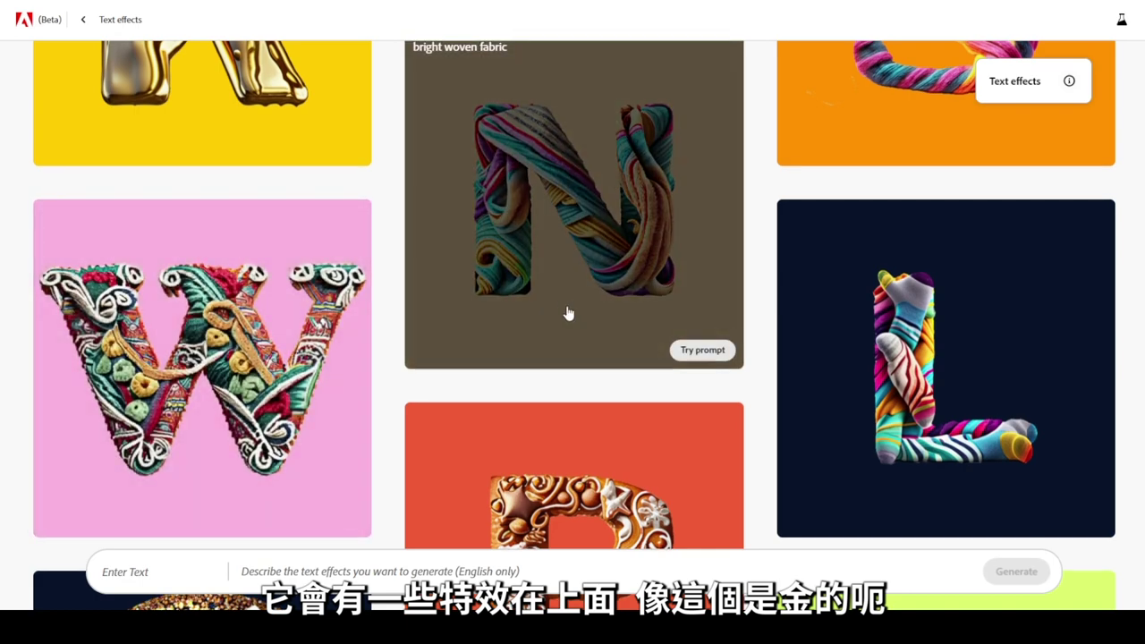
scroll(319, 301, "up", 3)
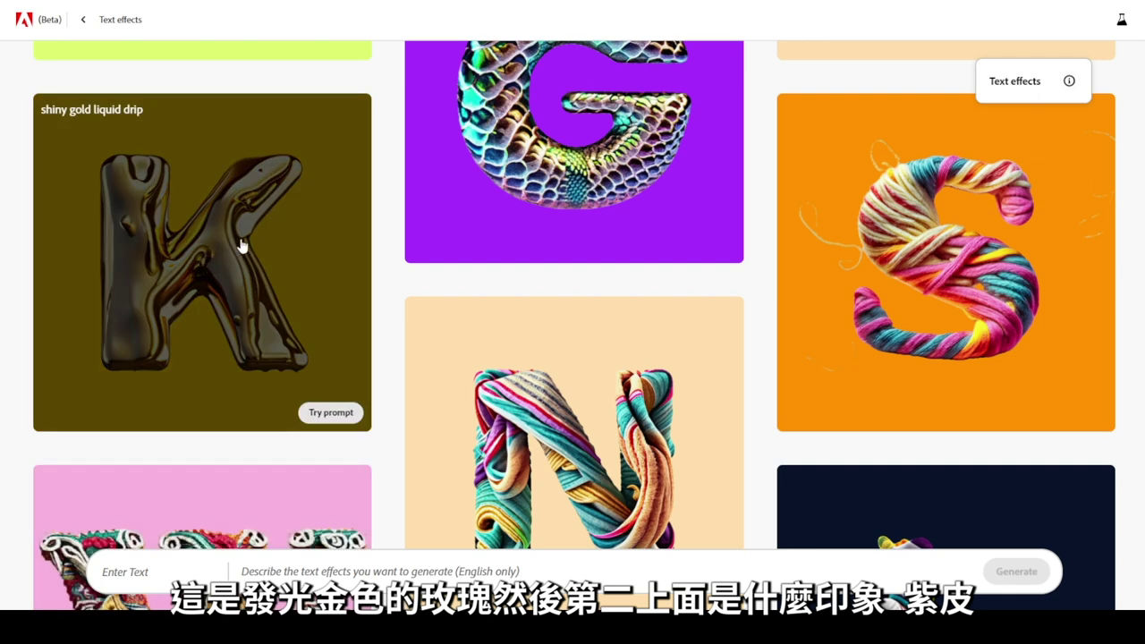
scroll(350, 306, "up", 3)
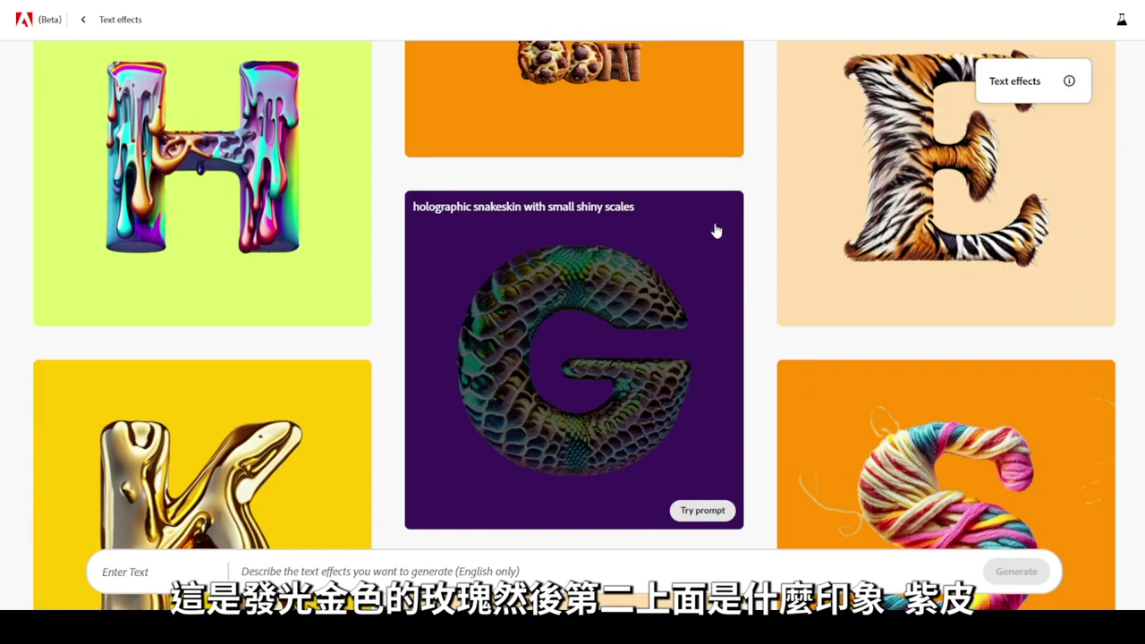
scroll(922, 408, "up", 3)
scroll(305, 338, "up", 3)
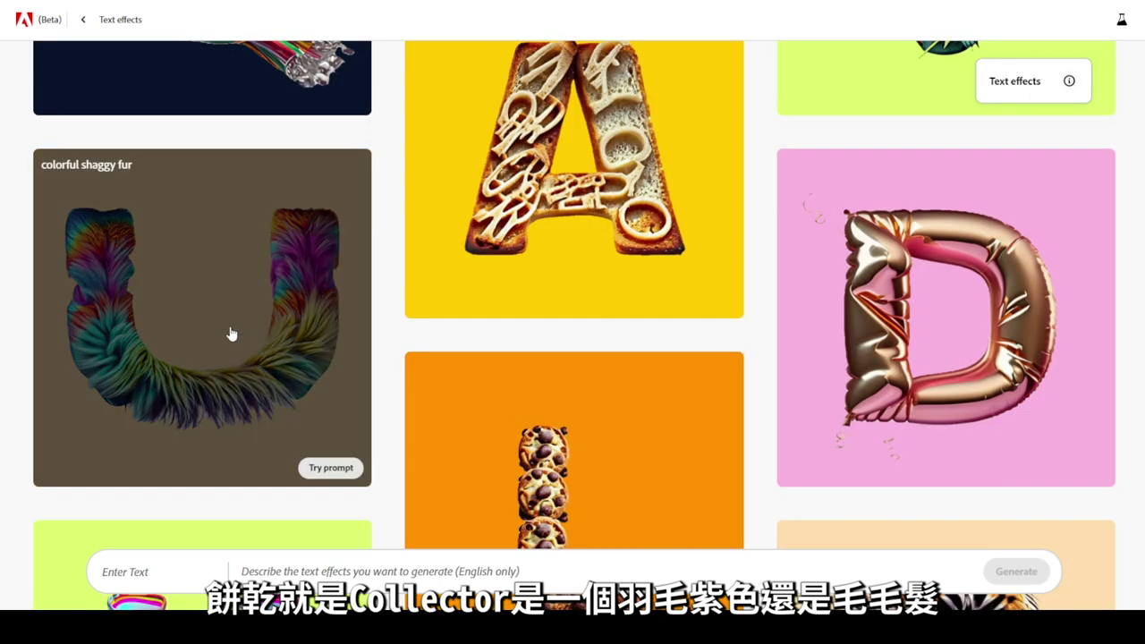
left_click(230, 333)
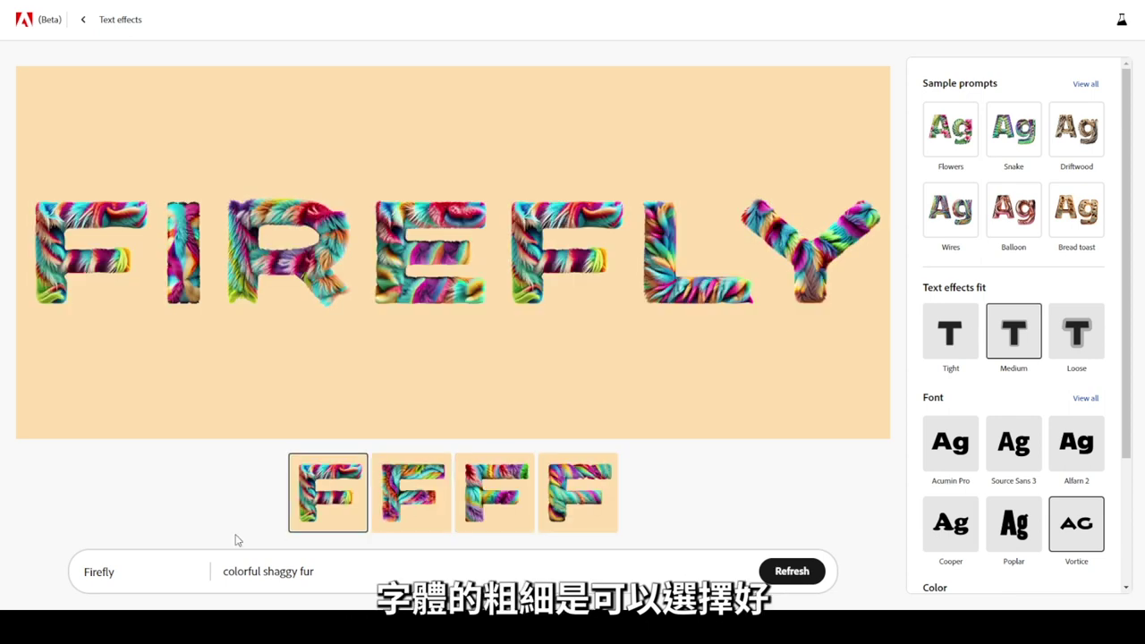
left_click_drag(125, 572, 82, 572)
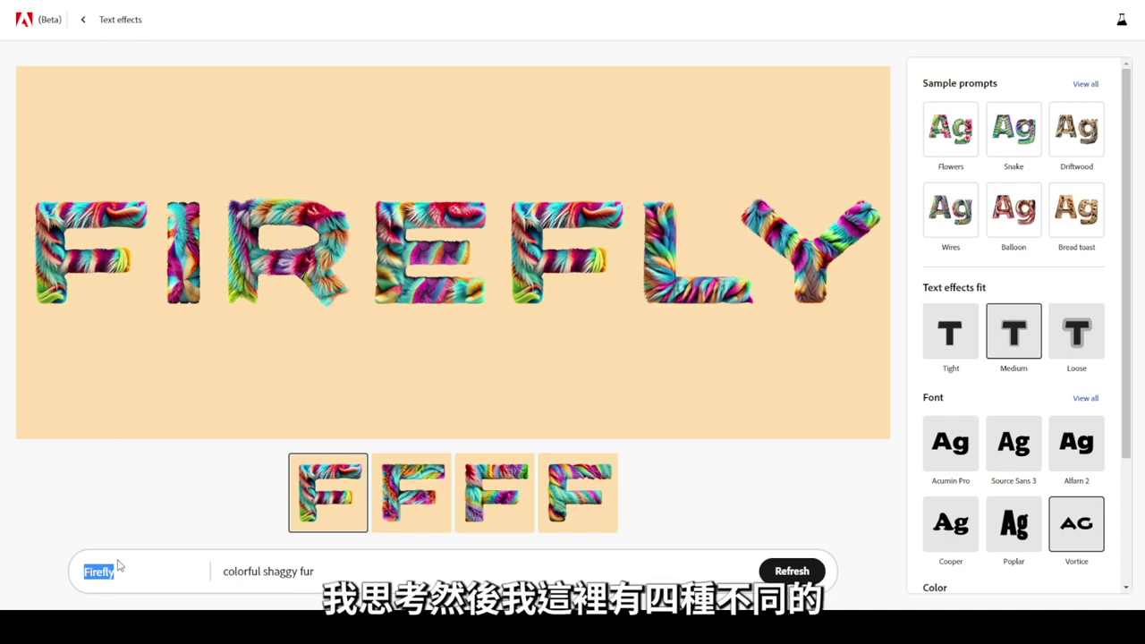
- Change the text effect word to 'Jonstyle', view the second fur variation, and apply the Wires sample prompt
type("Jonstyle")
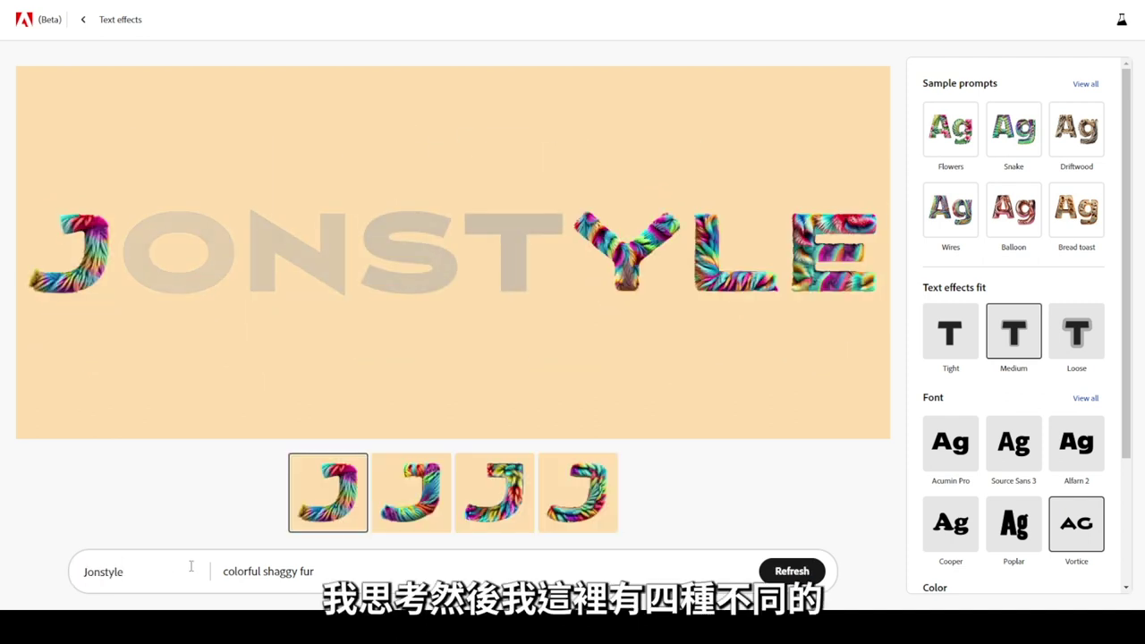
left_click(417, 509)
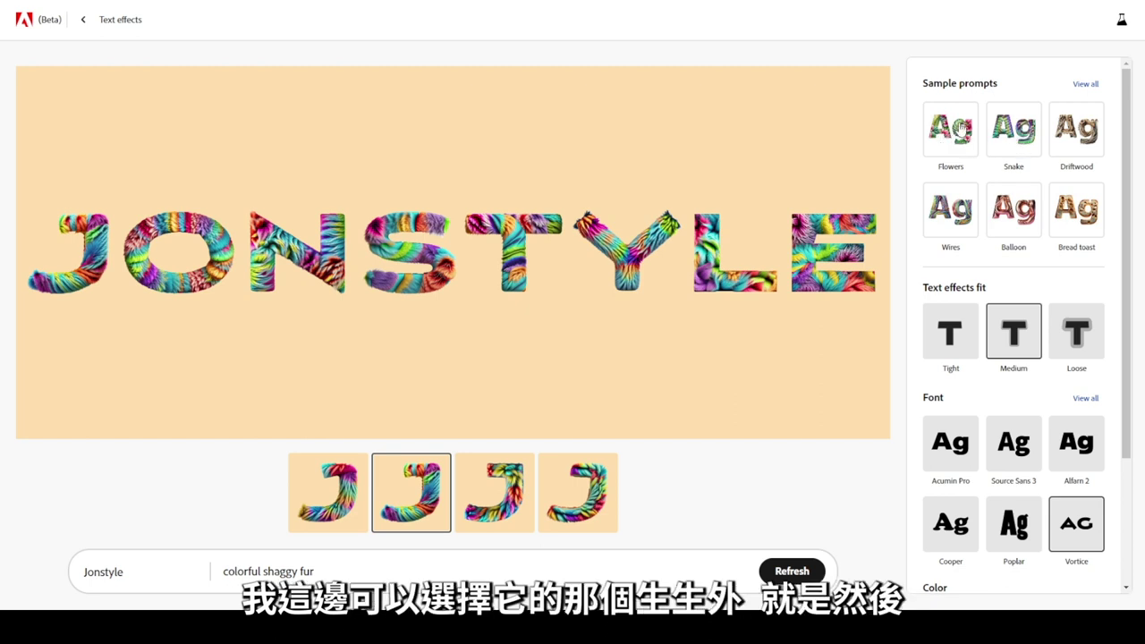
left_click(957, 212)
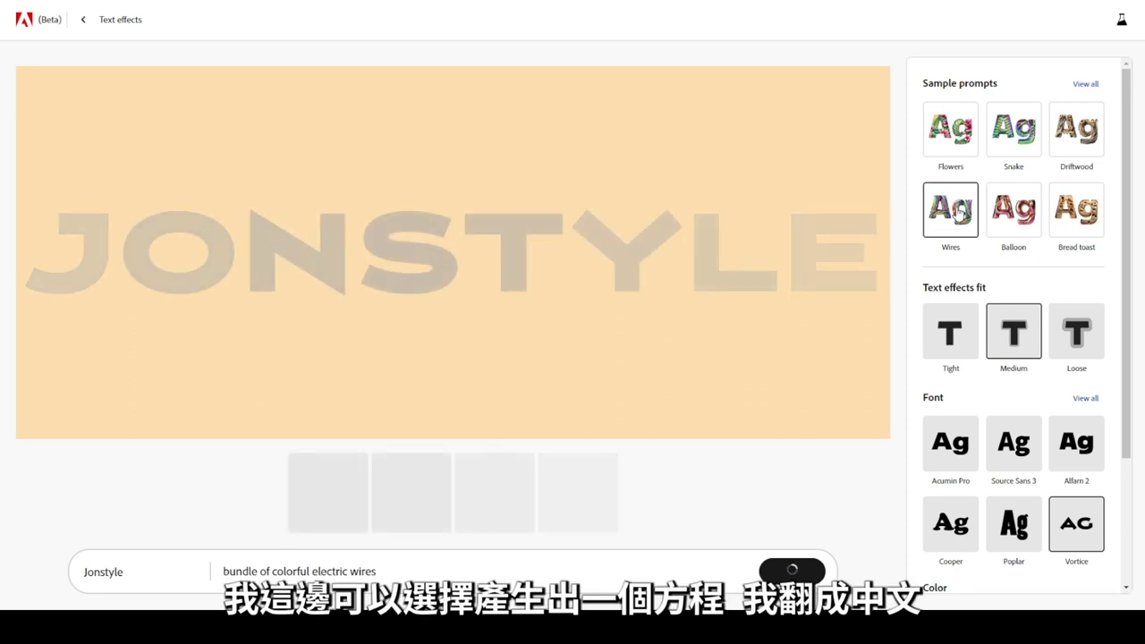
- Pick the second wire variation, switch the fit from Tight to Loose, and return to the home page
left_click(410, 492)
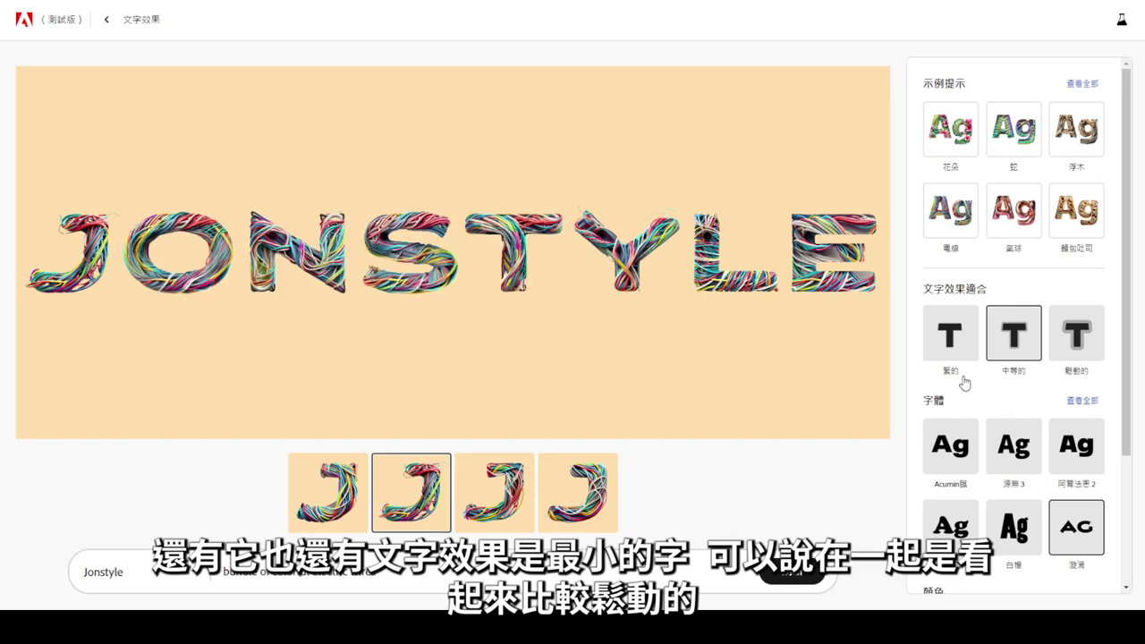
left_click(950, 351)
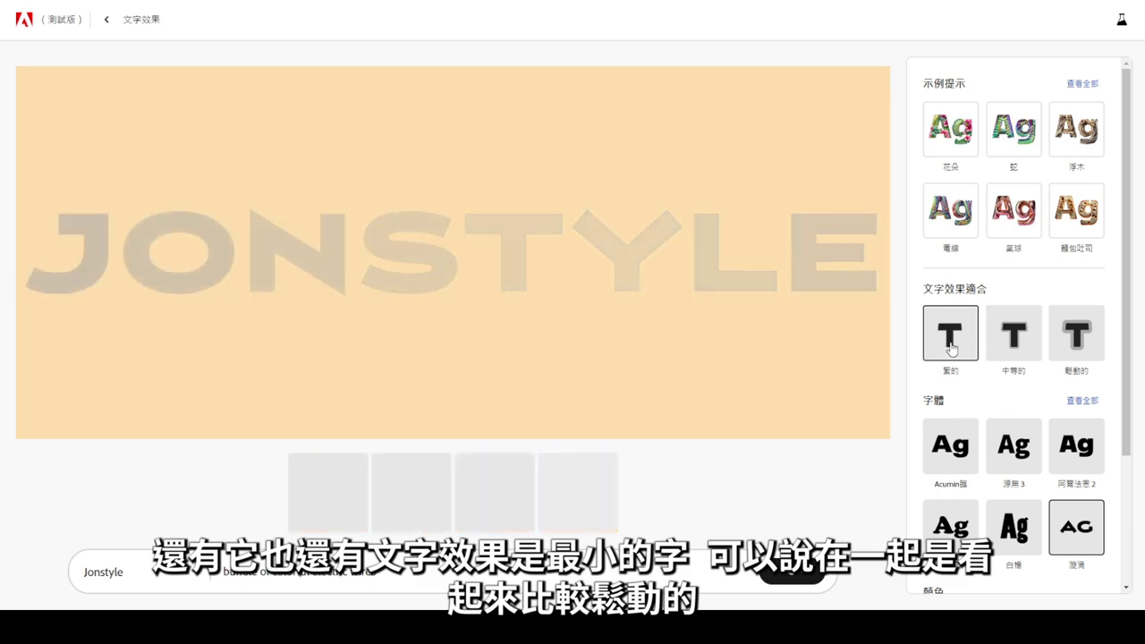
left_click(1075, 335)
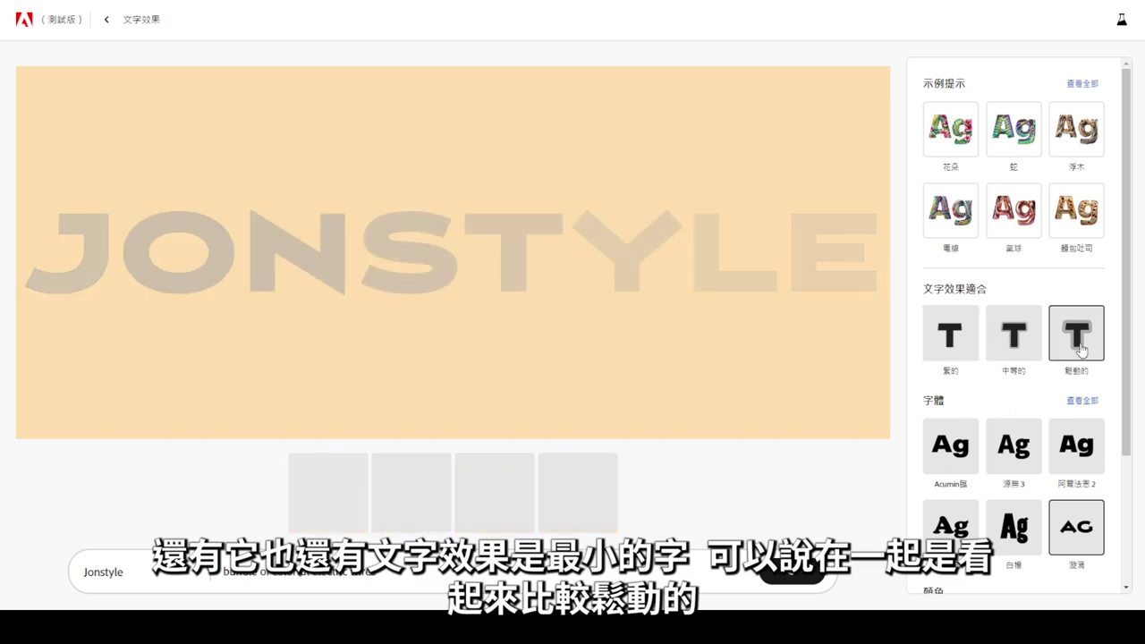
scroll(1043, 382, "down", 2)
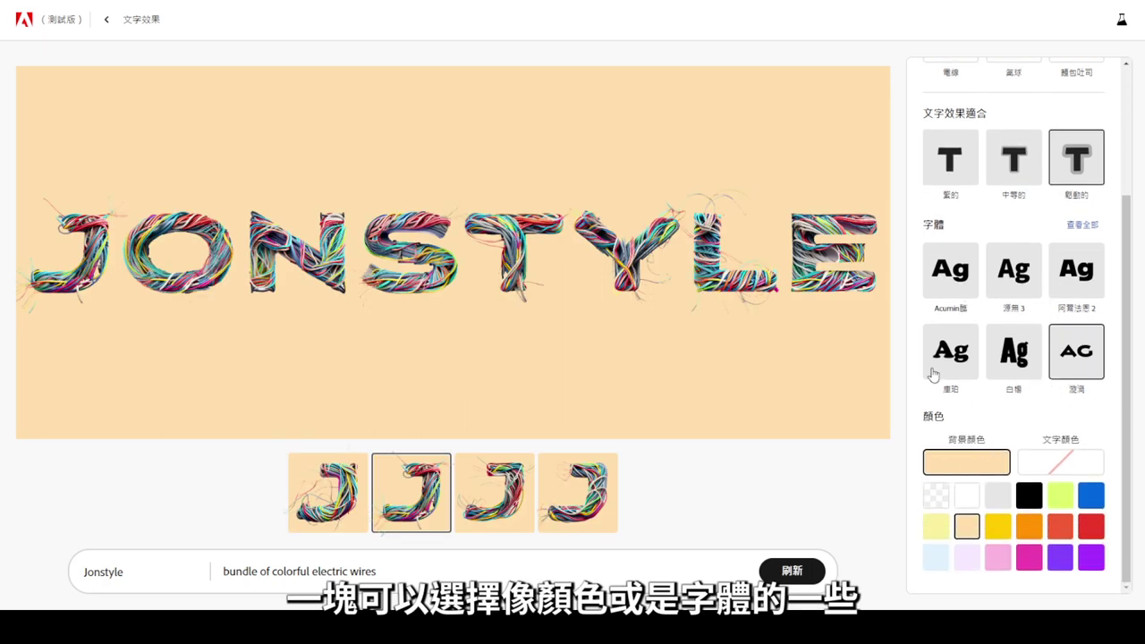
mouse_move(845, 315)
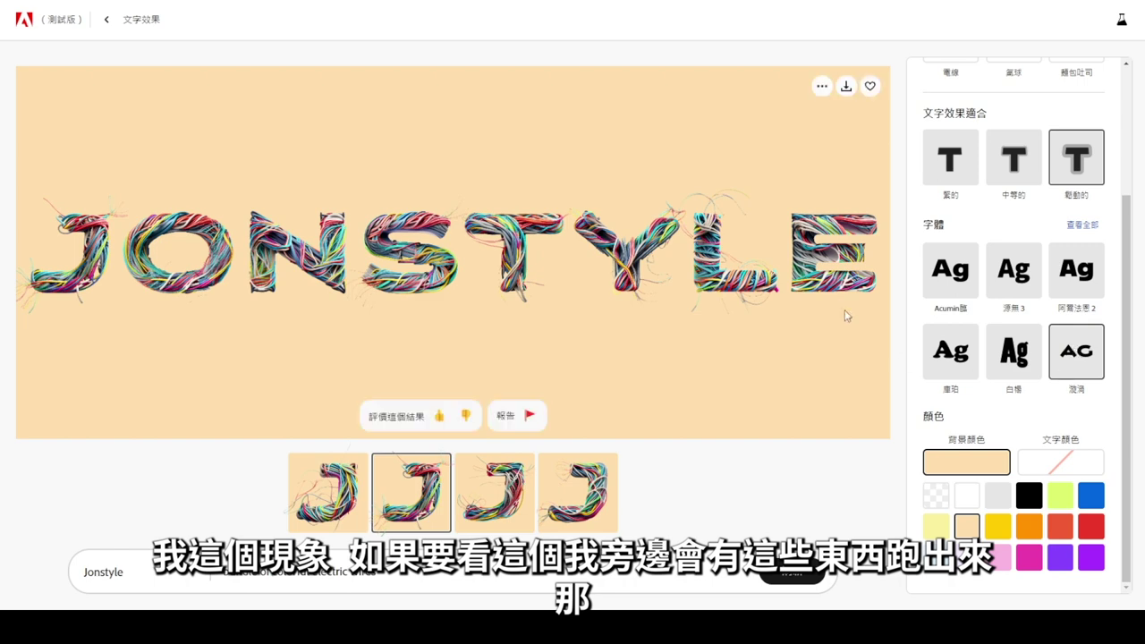
left_click(962, 287)
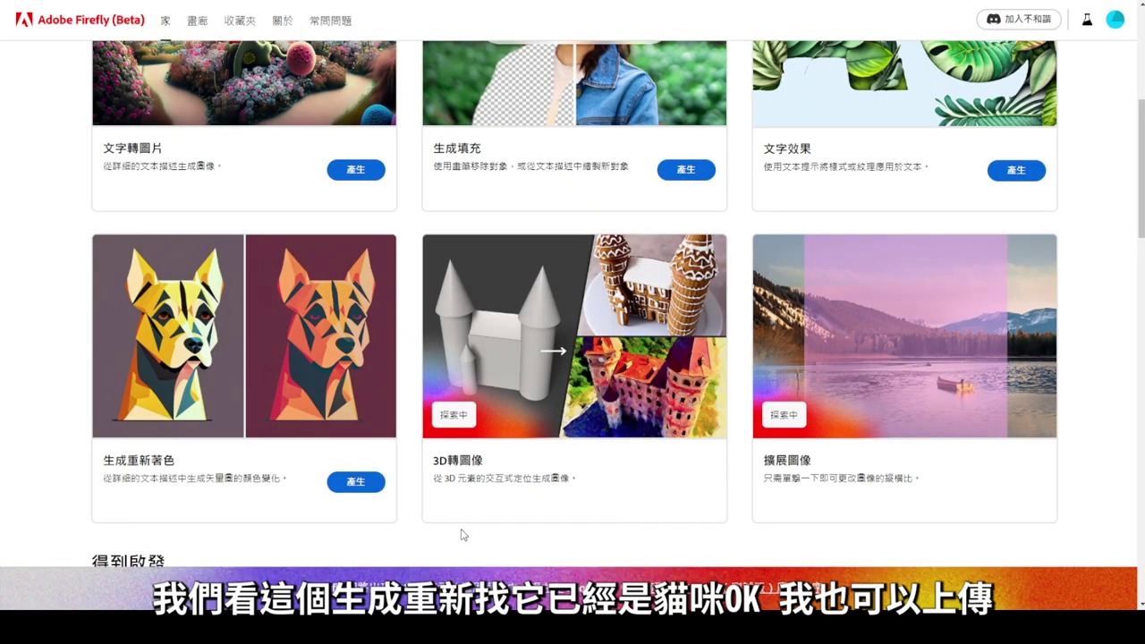
- Recolor the cat artwork 'Blue purple and green' in Generative Recolor, keeping the default harmony
left_click(357, 483)
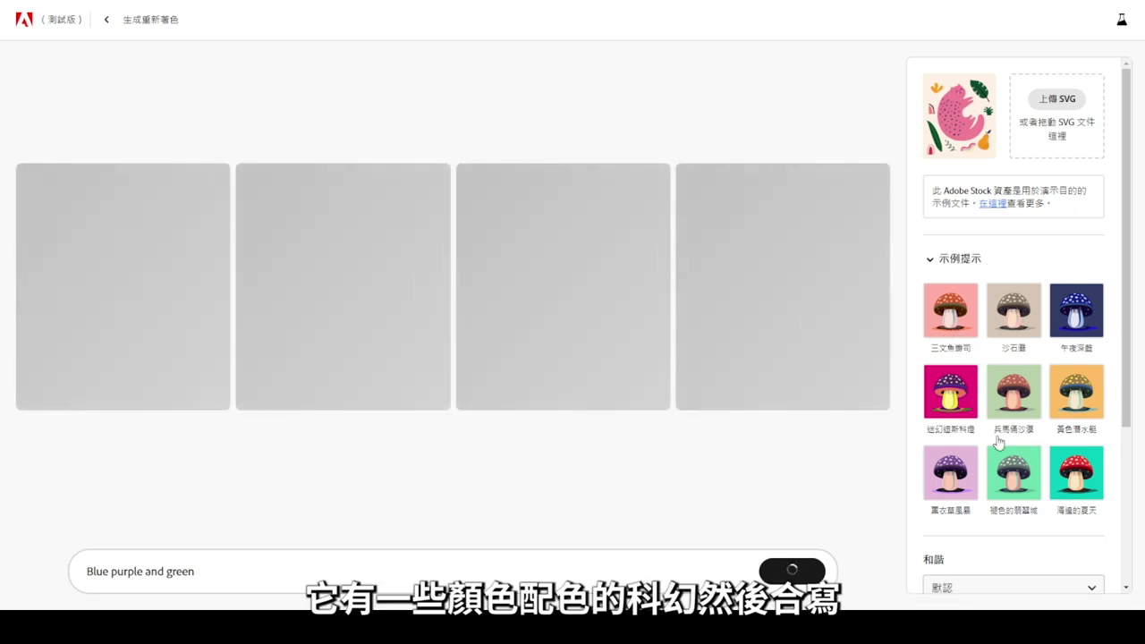
scroll(999, 442, "down", 2)
left_click(1064, 398)
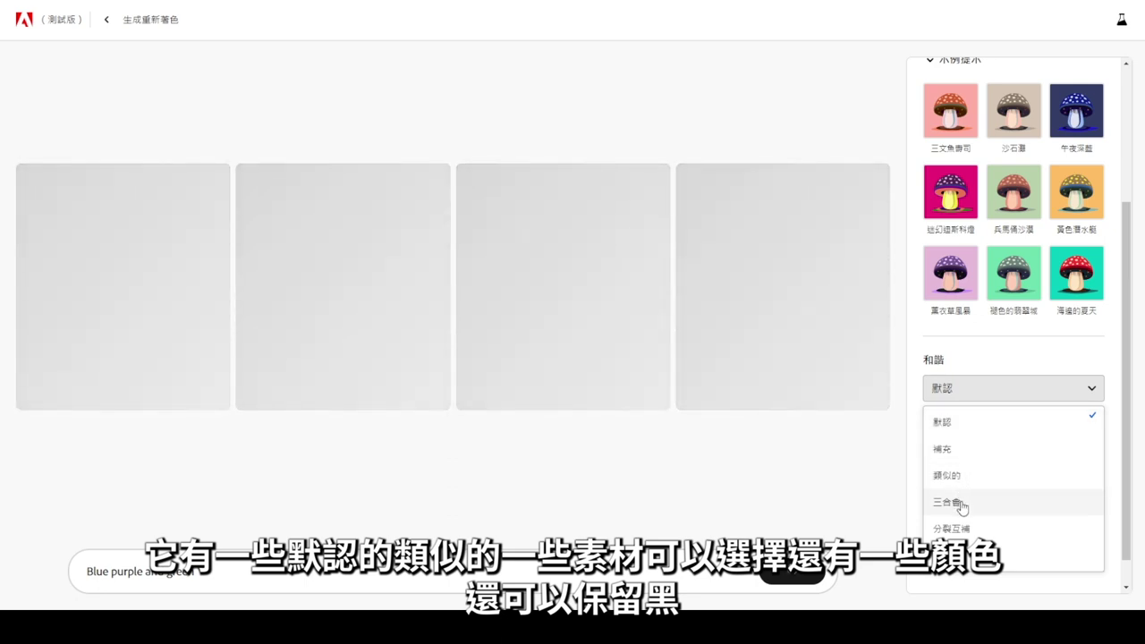
left_click(1071, 391)
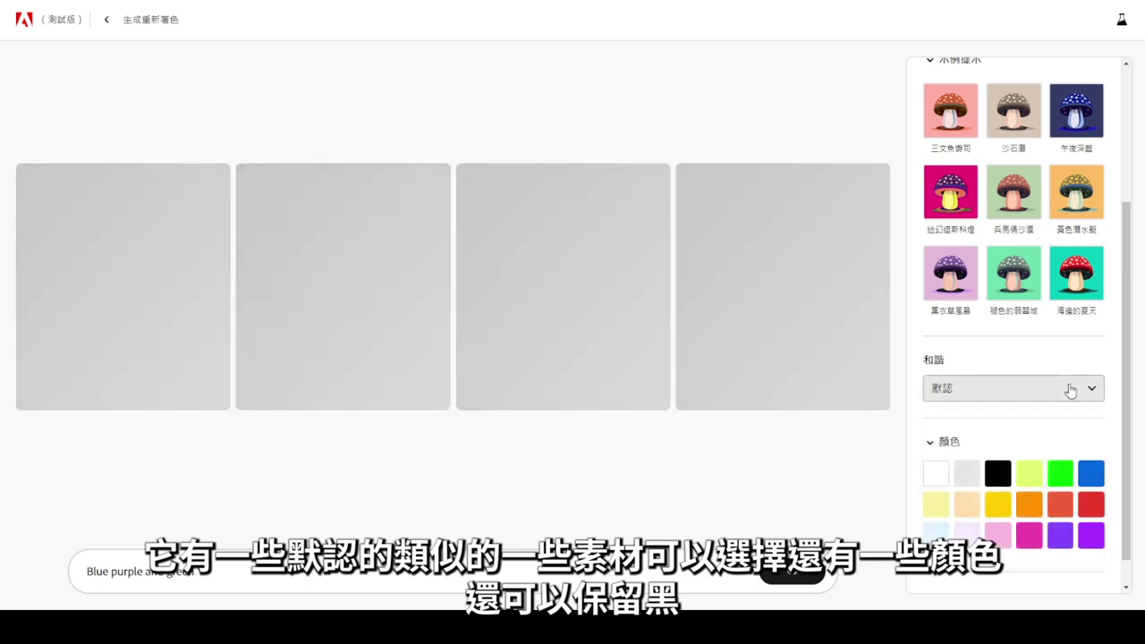
- Go back to the Generative Recolor sample artwork gallery
scroll(1047, 482, "down", 1)
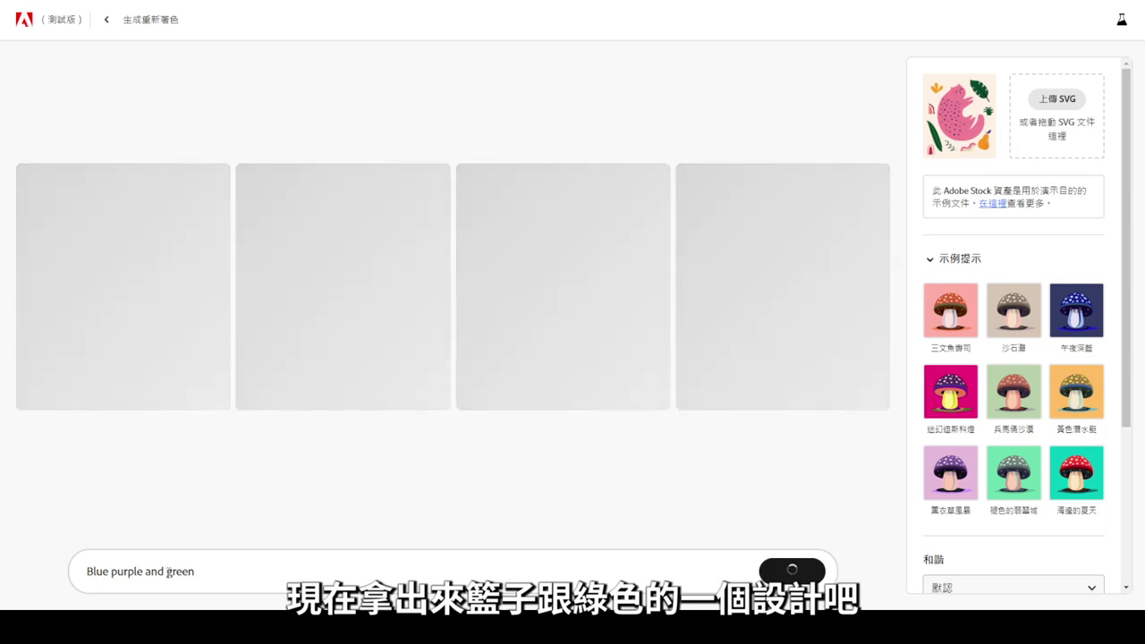
left_click(105, 20)
scroll(572, 268, "down", 4)
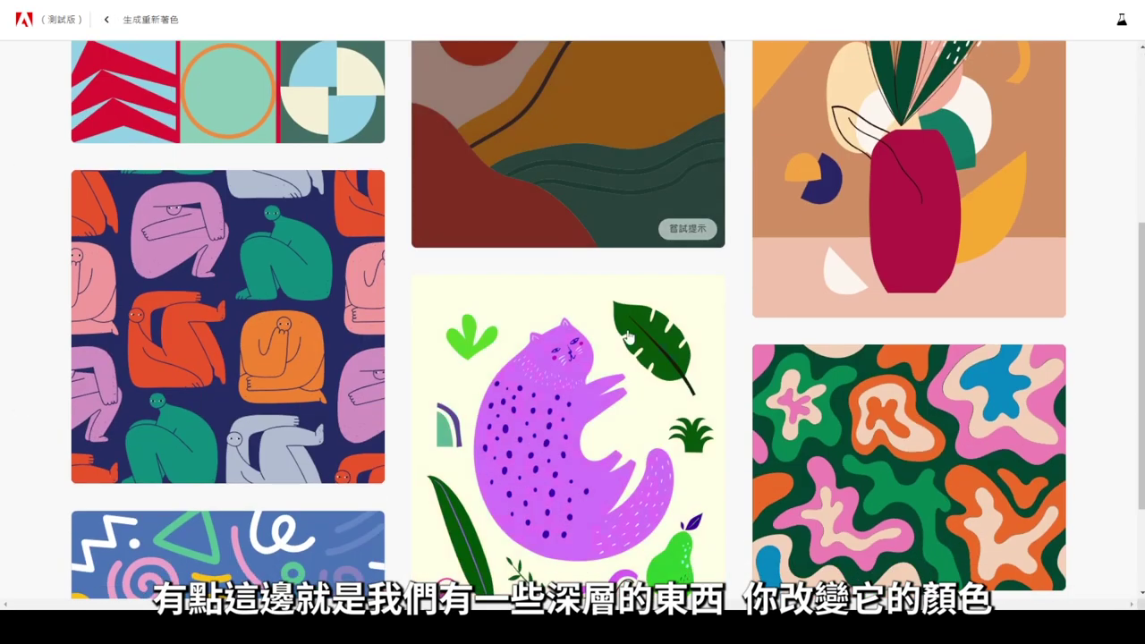
scroll(805, 268, "down", 2)
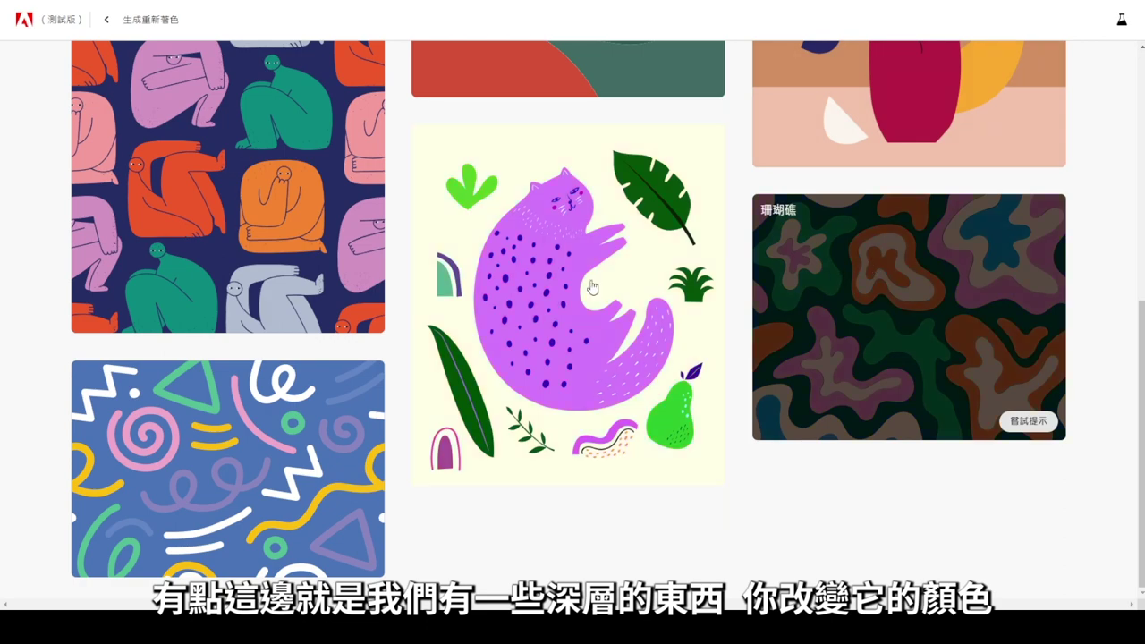
mouse_move(228, 327)
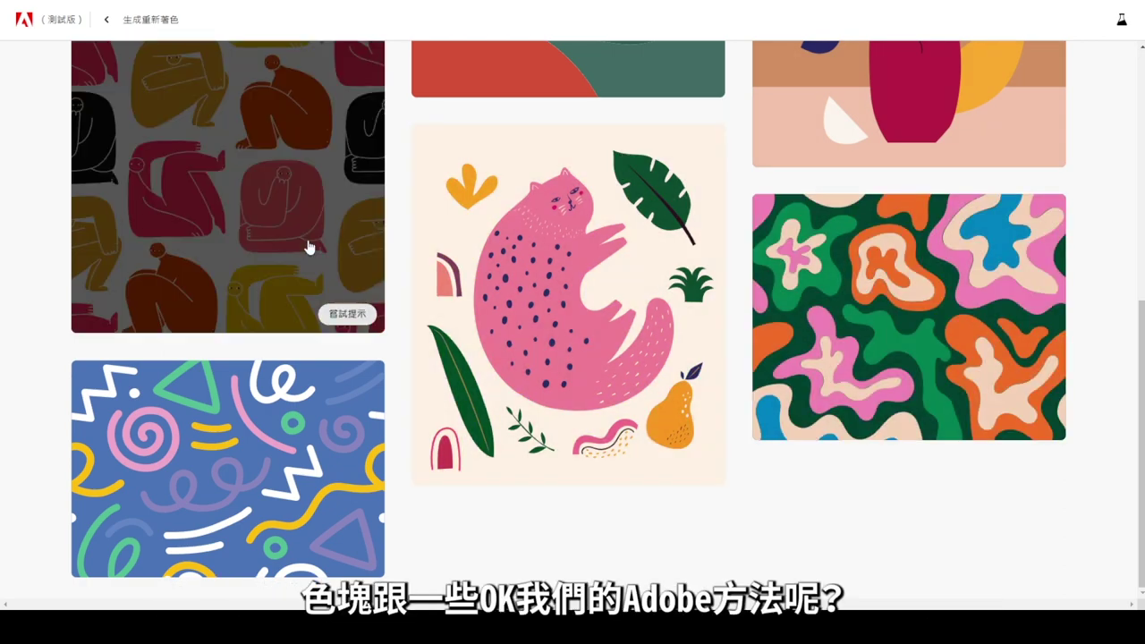
scroll(259, 184, "up", 2)
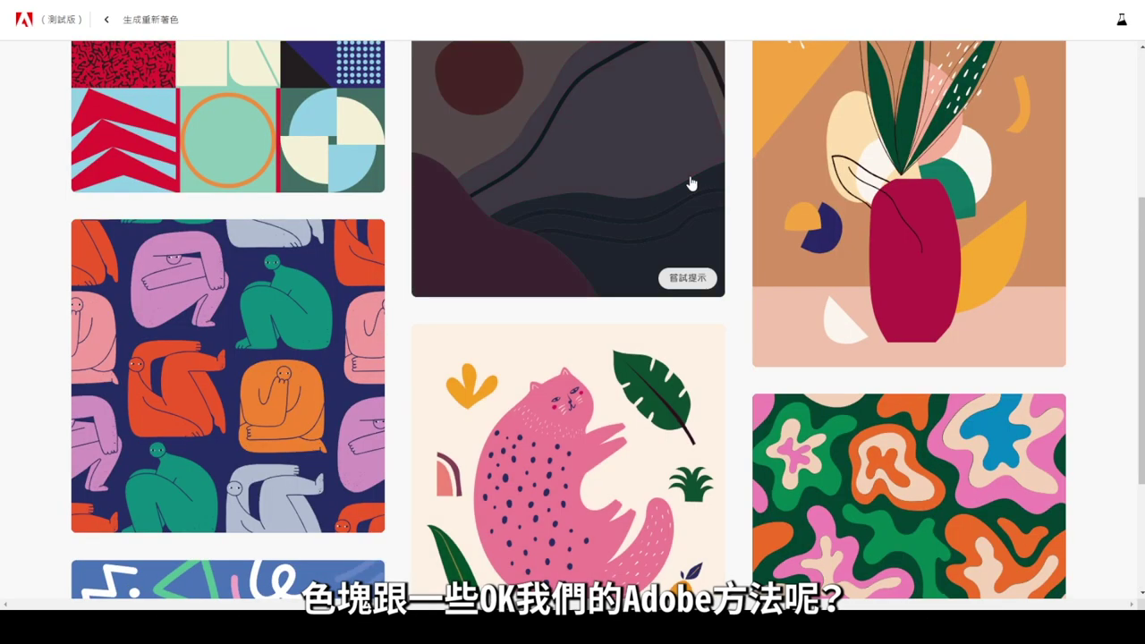